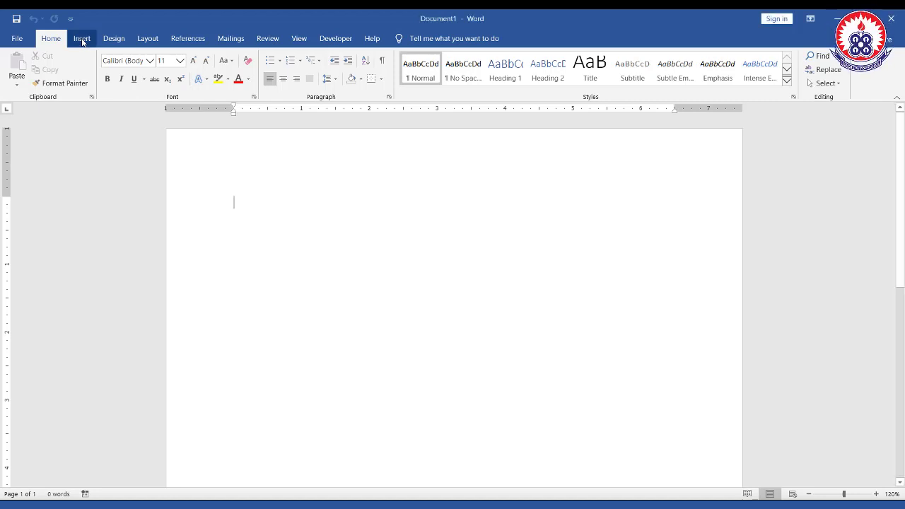
Step: Examine the available ways to create a table and preview a 10x8 table in the size grid
{"action": "left_click", "coordinate": [83, 40]}
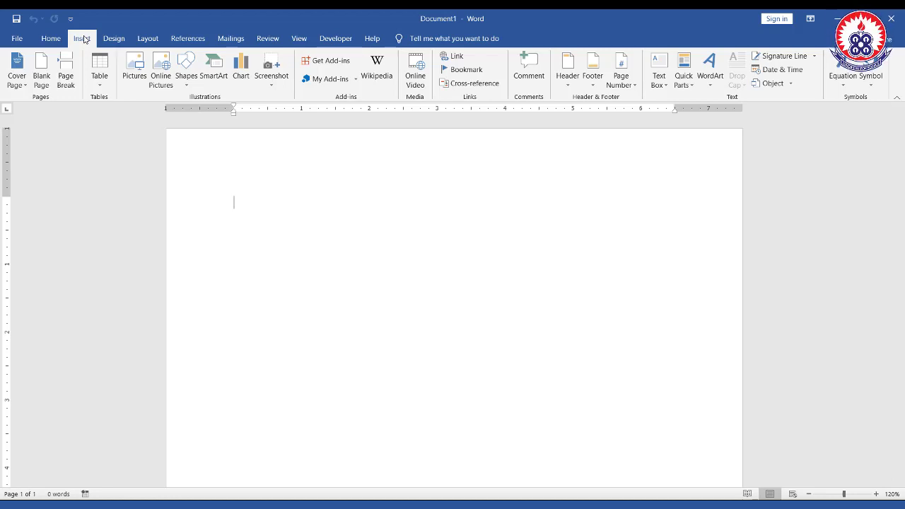
{"action": "left_click", "coordinate": [100, 86]}
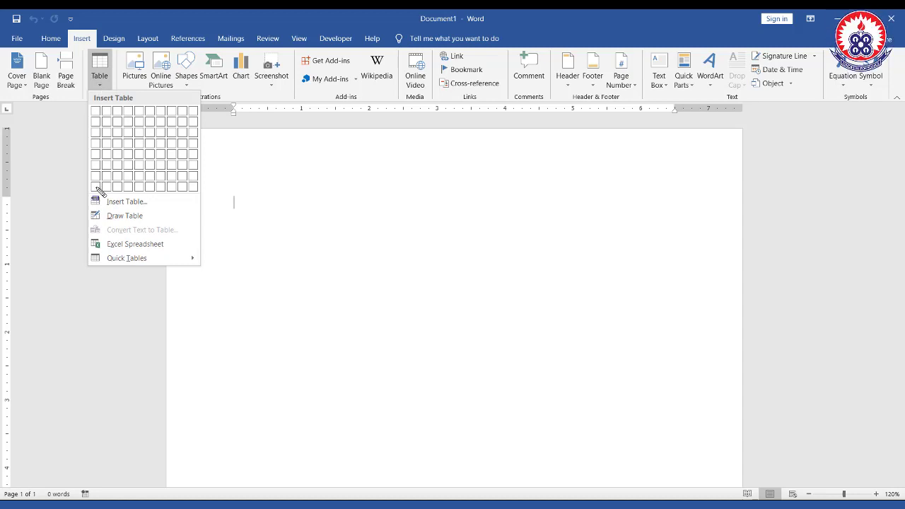
{"action": "left_click_drag", "start_coordinate": [88, 194], "coordinate": [196, 210]}
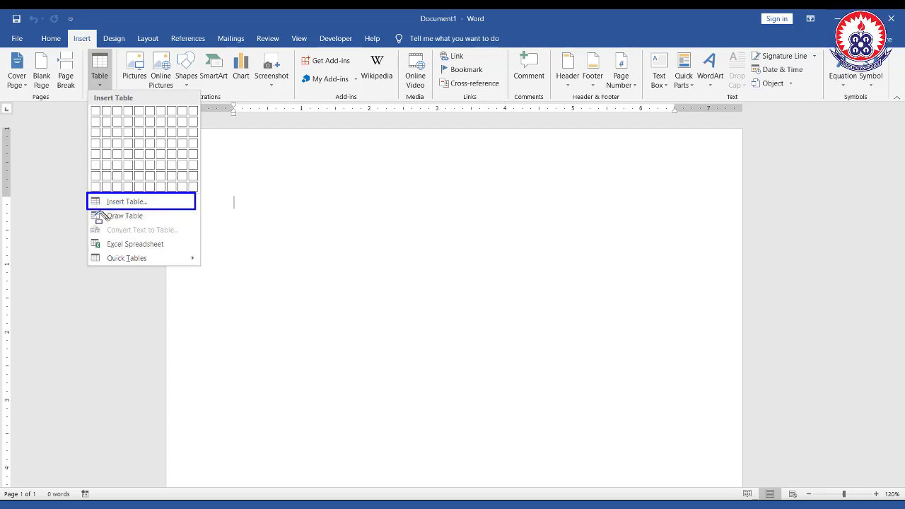
{"action": "mouse_move", "coordinate": [85, 209]}
{"action": "left_mouse_down"}
{"action": "mouse_move", "coordinate": [212, 223]}
{"action": "mouse_move", "coordinate": [202, 223]}
{"action": "left_mouse_up"}
{"action": "left_click_drag", "start_coordinate": [83, 236], "coordinate": [202, 250]}
{"action": "left_click_drag", "start_coordinate": [86, 252], "coordinate": [210, 265]}
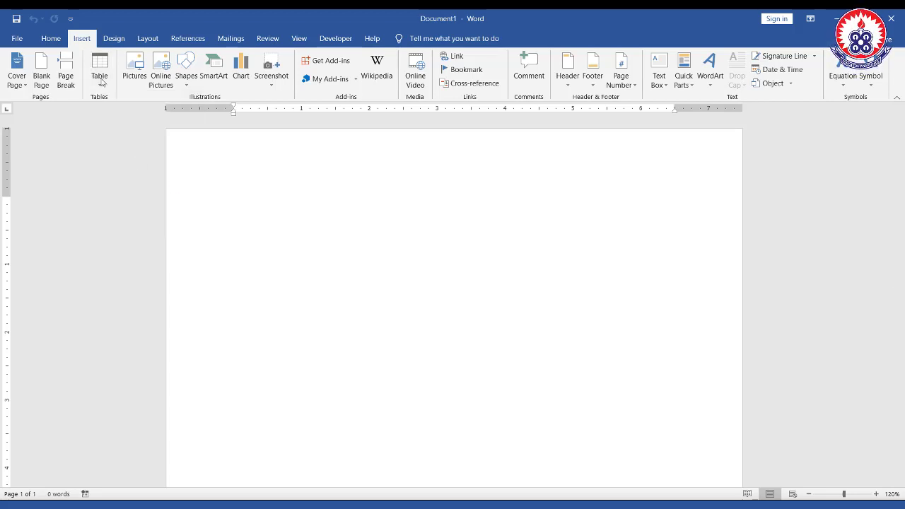
{"action": "left_click", "coordinate": [100, 88]}
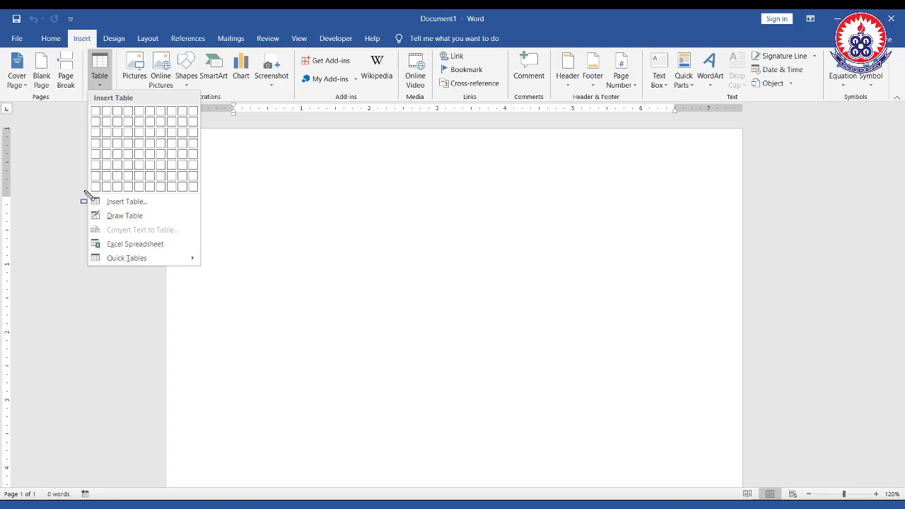
{"action": "left_click_drag", "start_coordinate": [91, 196], "coordinate": [195, 209]}
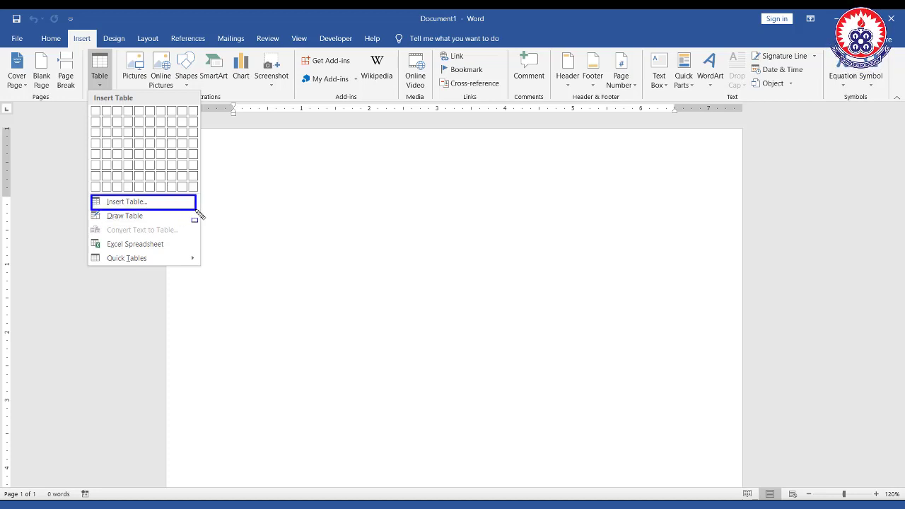
{"action": "left_click_drag", "start_coordinate": [90, 106], "coordinate": [202, 194]}
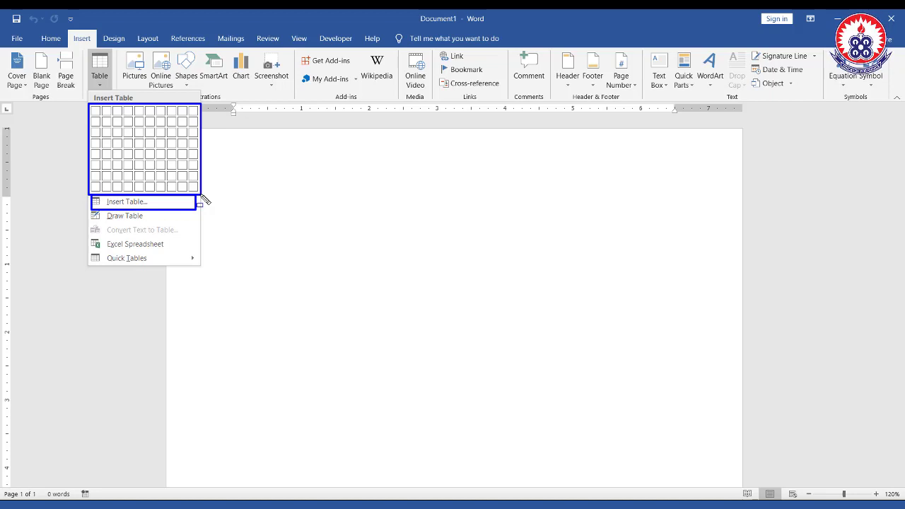
{"action": "left_click", "coordinate": [203, 200]}
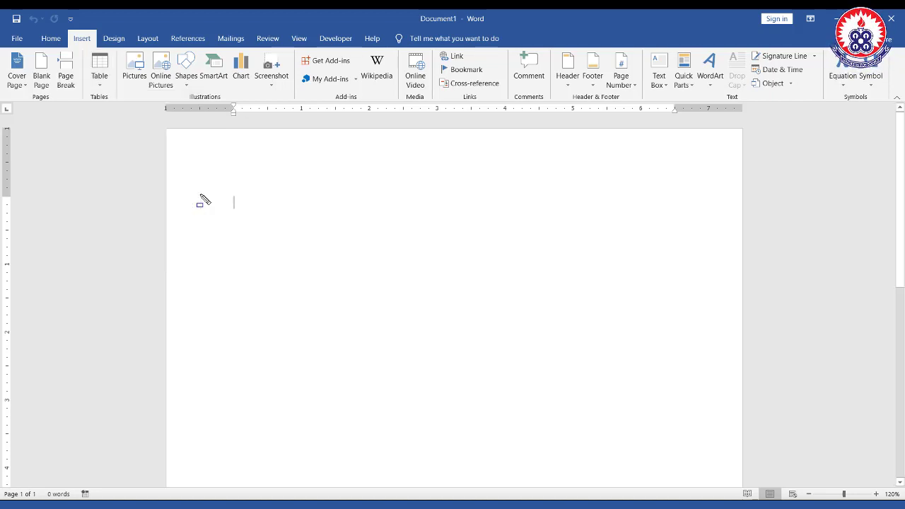
{"action": "left_click", "coordinate": [99, 78]}
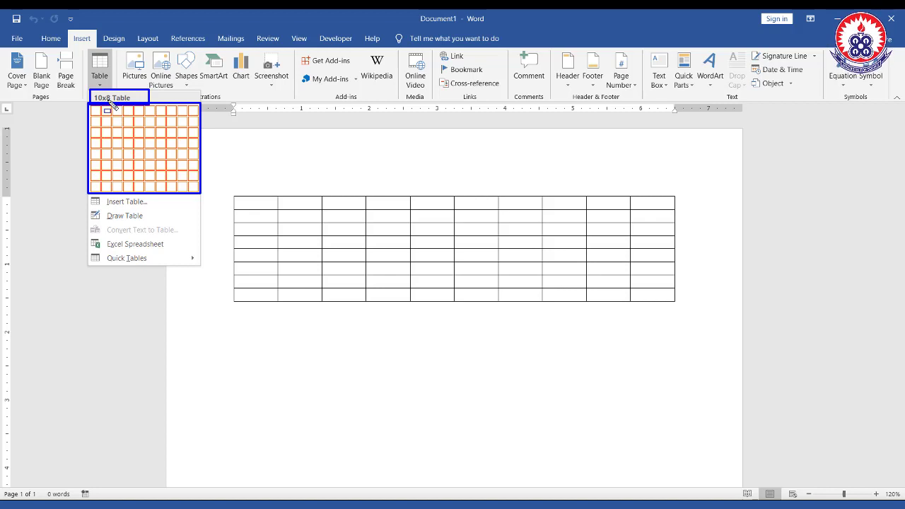
{"action": "key", "text": "Escape"}
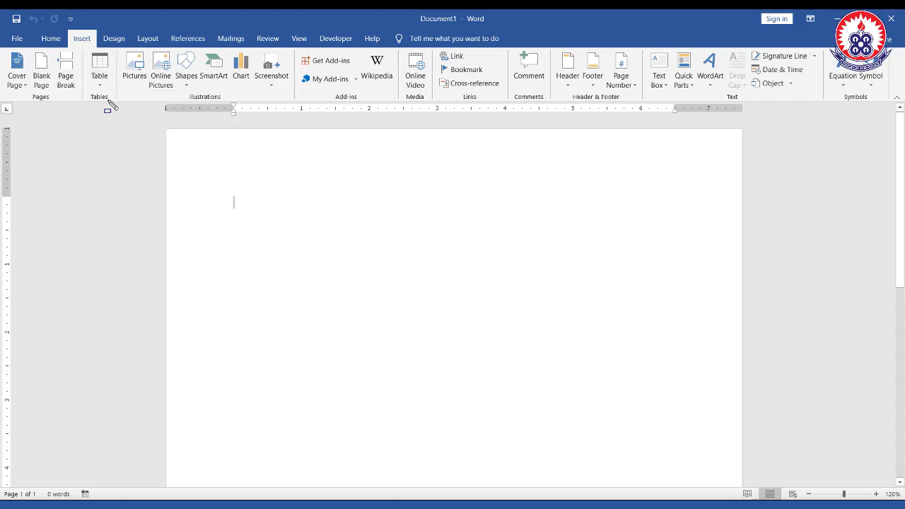
Step: Insert a table with 15 columns and 20 rows using the Insert Table dialog
{"action": "left_click", "coordinate": [100, 82]}
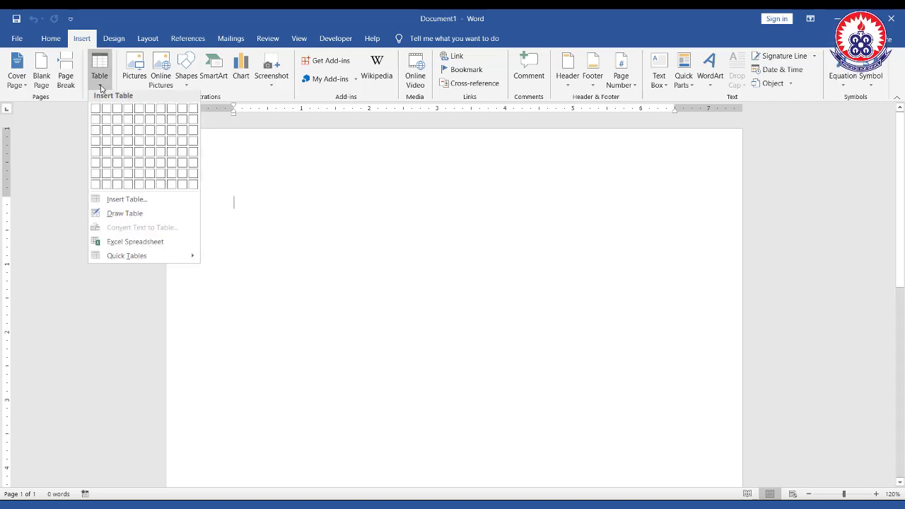
{"action": "left_click", "coordinate": [141, 202]}
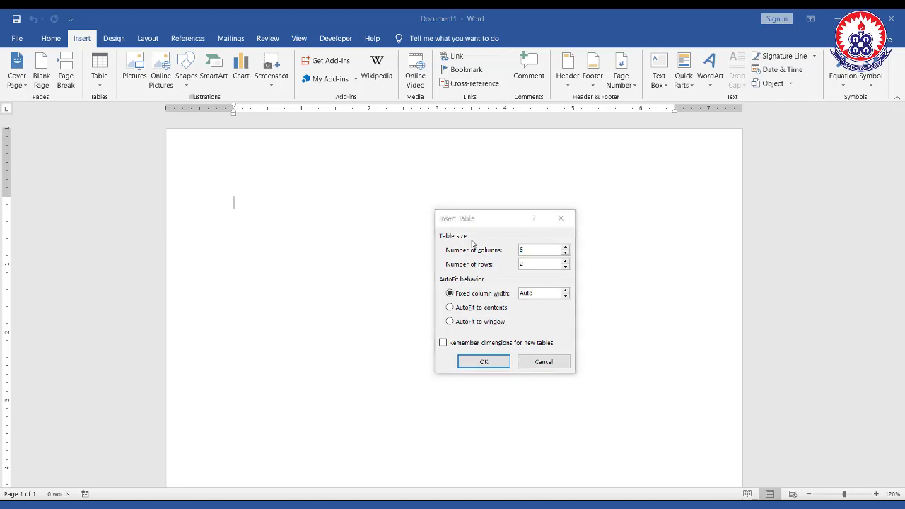
{"action": "left_click_drag", "start_coordinate": [428, 206], "coordinate": [581, 380]}
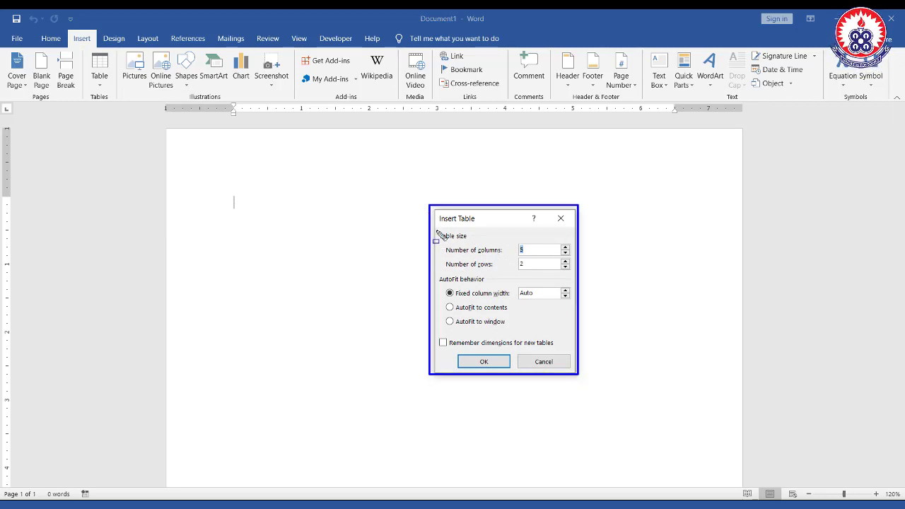
{"action": "left_click_drag", "start_coordinate": [435, 235], "coordinate": [577, 243]}
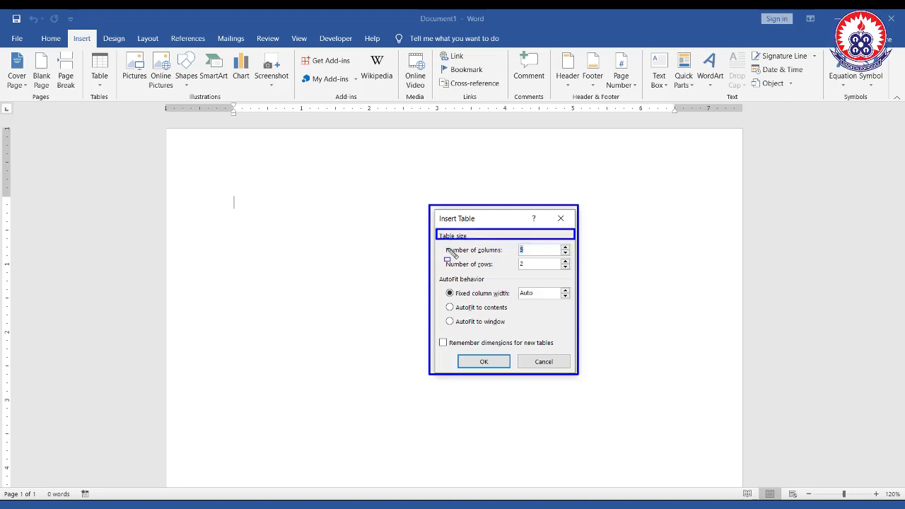
{"action": "mouse_move", "coordinate": [446, 245]}
{"action": "left_mouse_down"}
{"action": "mouse_move", "coordinate": [546, 261]}
{"action": "mouse_move", "coordinate": [574, 256]}
{"action": "left_mouse_up"}
{"action": "mouse_move", "coordinate": [444, 259]}
{"action": "left_mouse_down"}
{"action": "mouse_move", "coordinate": [562, 274]}
{"action": "mouse_move", "coordinate": [579, 264]}
{"action": "mouse_move", "coordinate": [576, 274]}
{"action": "left_mouse_up"}
{"action": "key", "text": "Escape"}
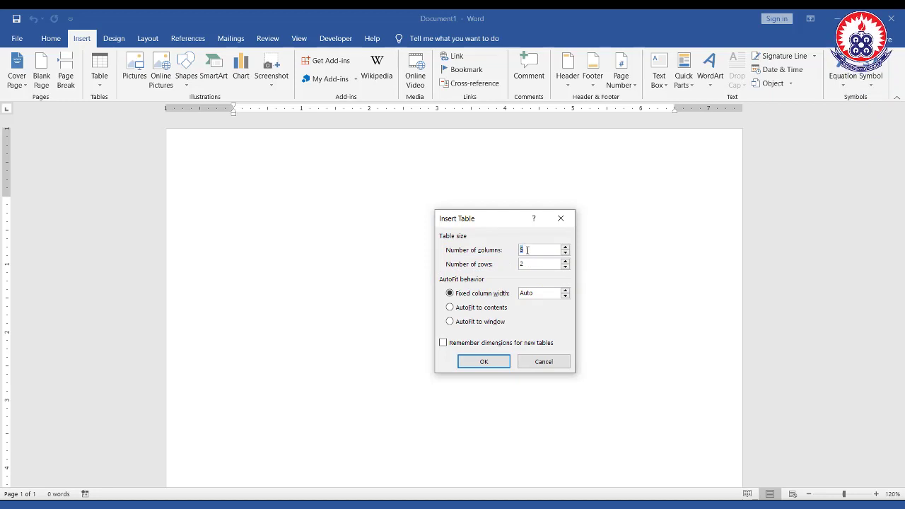
{"action": "key", "text": "ctrl+2"}
{"action": "mouse_move", "coordinate": [515, 239]}
{"action": "left_mouse_down"}
{"action": "mouse_move", "coordinate": [564, 266]}
{"action": "mouse_move", "coordinate": [572, 257]}
{"action": "left_mouse_up"}
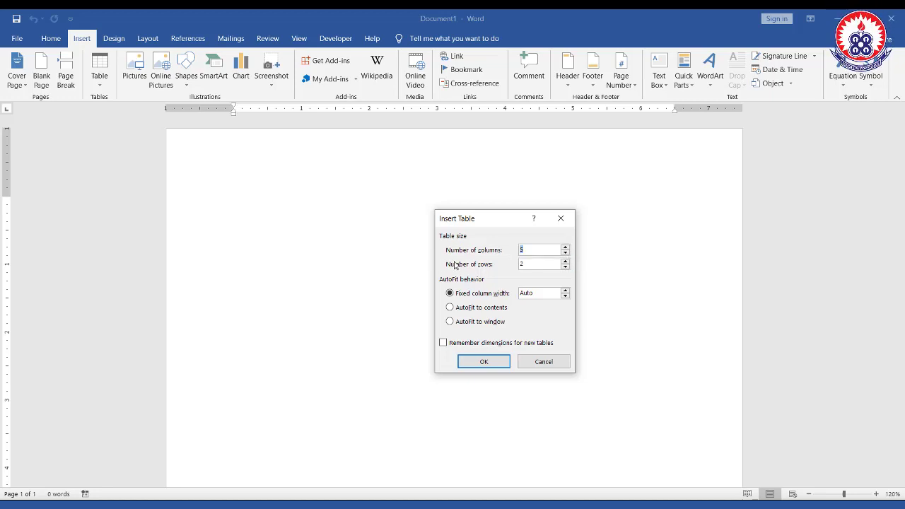
{"action": "left_click_drag", "start_coordinate": [516, 256], "coordinate": [576, 279]}
{"action": "type", "text": "15"}
{"action": "key", "text": "Tab"}
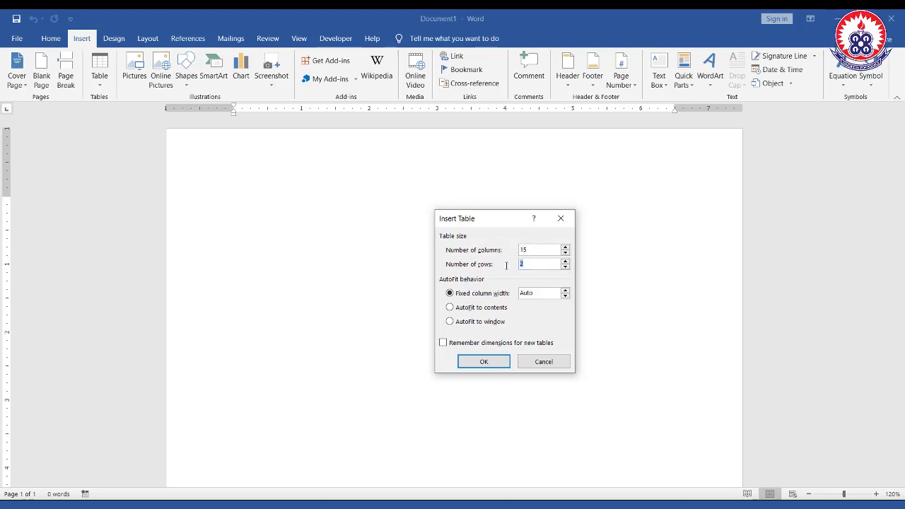
{"action": "type", "text": "2"}
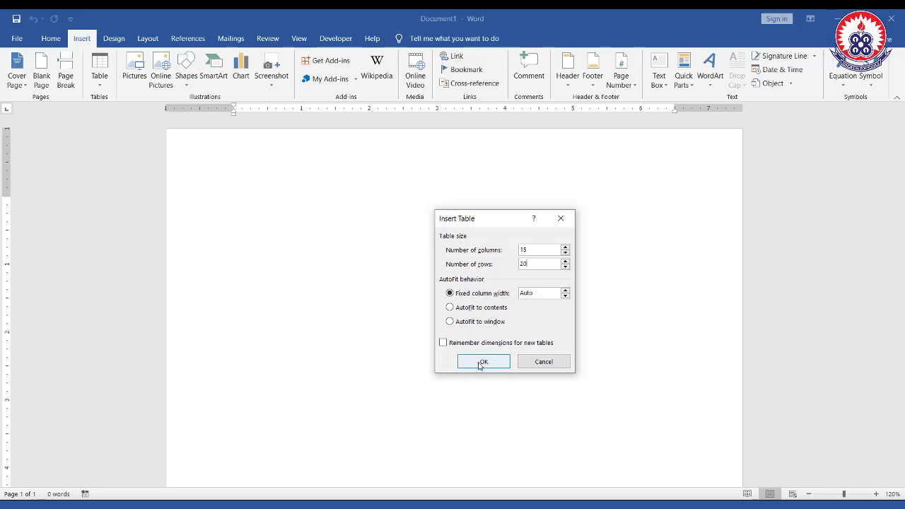
{"action": "mouse_move", "coordinate": [454, 348]}
{"action": "left_mouse_down"}
{"action": "mouse_move", "coordinate": [501, 384]}
{"action": "mouse_move", "coordinate": [517, 378]}
{"action": "left_mouse_up"}
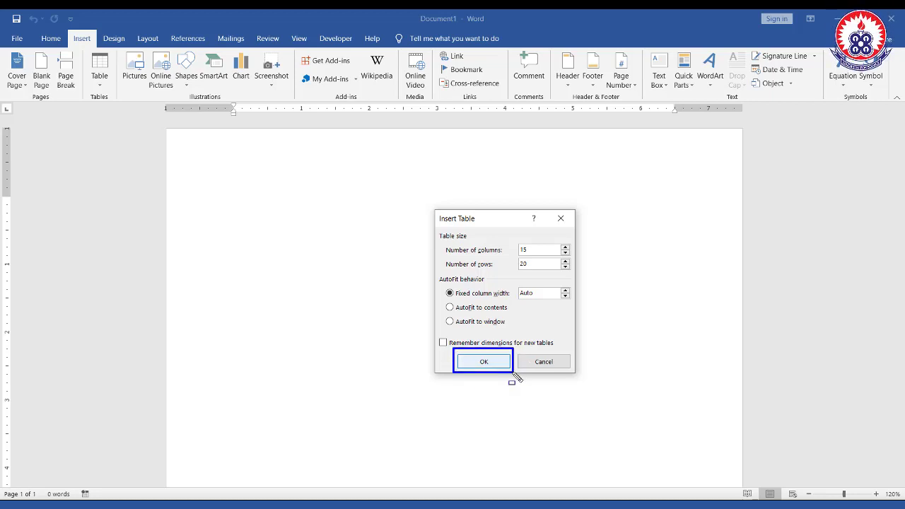
{"action": "left_click", "coordinate": [485, 363]}
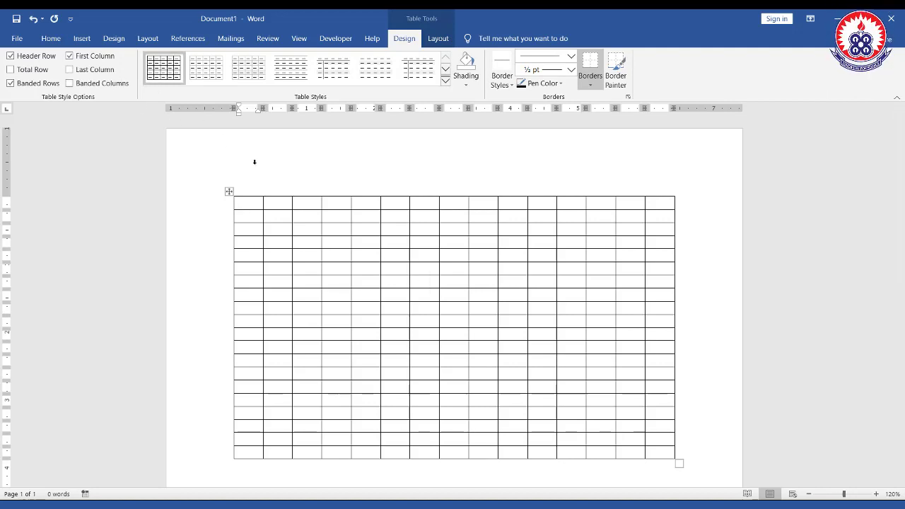
Step: Look over the rows and columns of the inserted table
{"action": "left_click", "coordinate": [82, 38]}
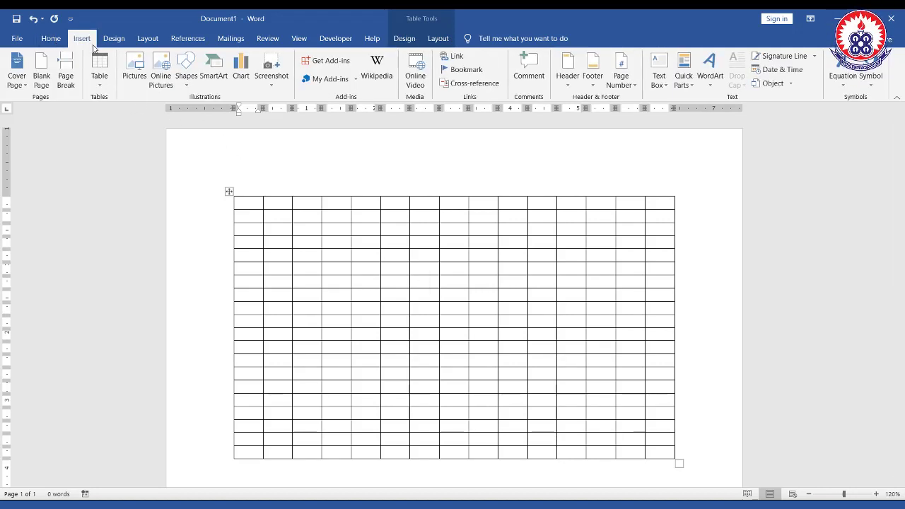
{"action": "left_click", "coordinate": [100, 83]}
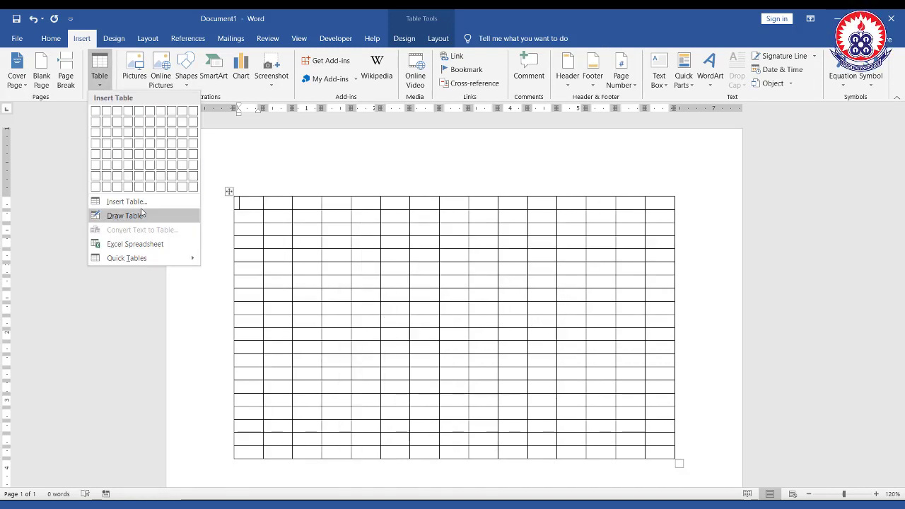
{"action": "left_click", "coordinate": [246, 203]}
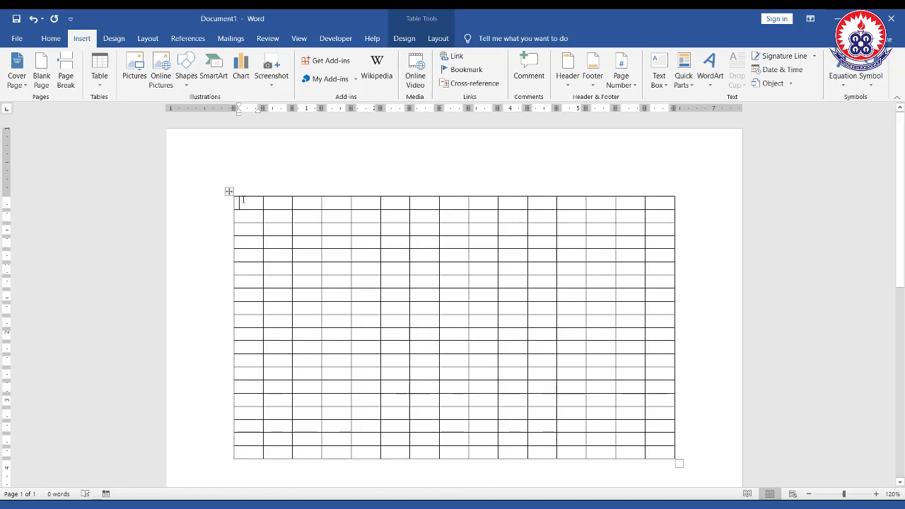
{"action": "left_click", "coordinate": [450, 205], "text": "shift"}
{"action": "left_click", "coordinate": [386, 265]}
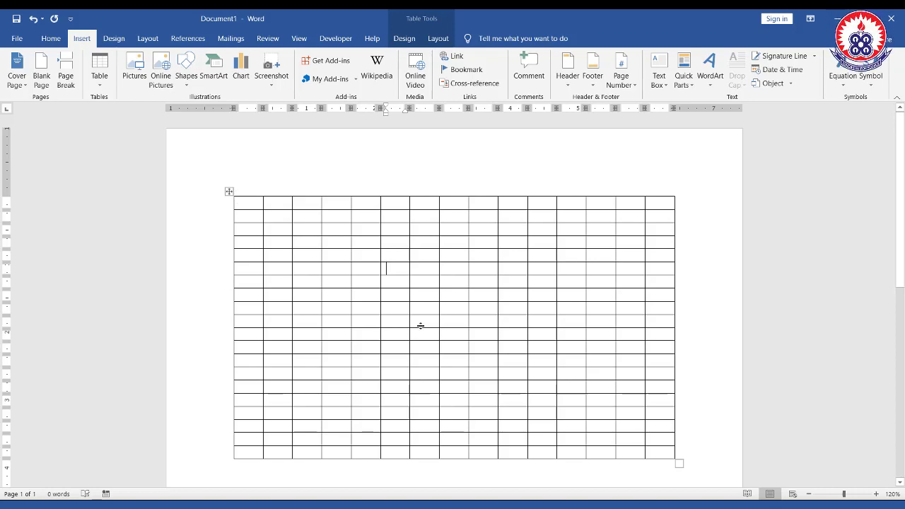
{"action": "scroll", "coordinate": [419, 326], "scroll_direction": "down", "scroll_amount": 4}
{"action": "scroll", "coordinate": [420, 325], "scroll_direction": "up", "scroll_amount": 4}
Step: Select the whole 15-column table and delete it from the page
{"action": "left_click", "coordinate": [99, 76]}
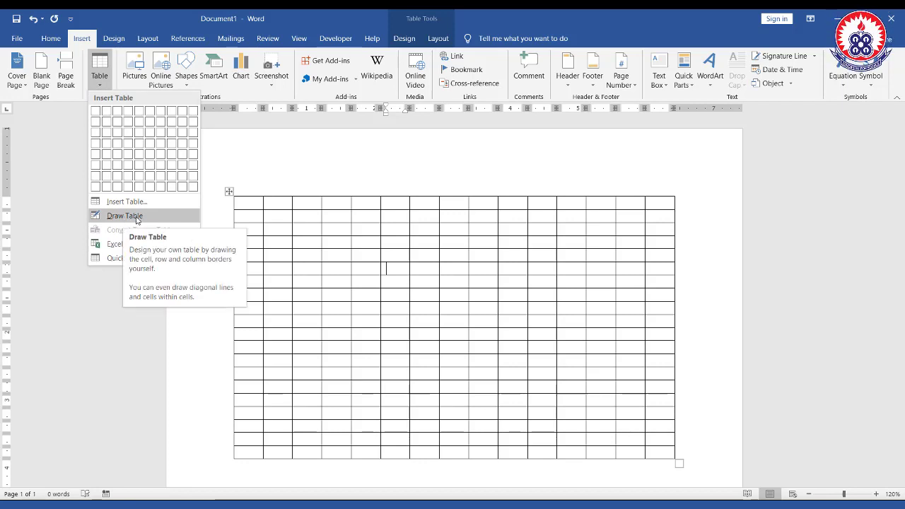
{"action": "left_click", "coordinate": [228, 192]}
{"action": "left_click", "coordinate": [229, 192]}
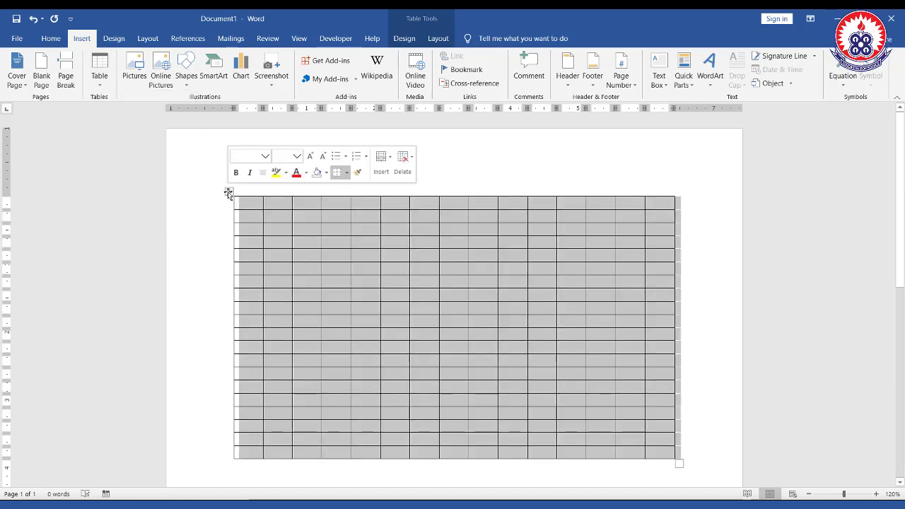
{"action": "key", "text": "BackSpace"}
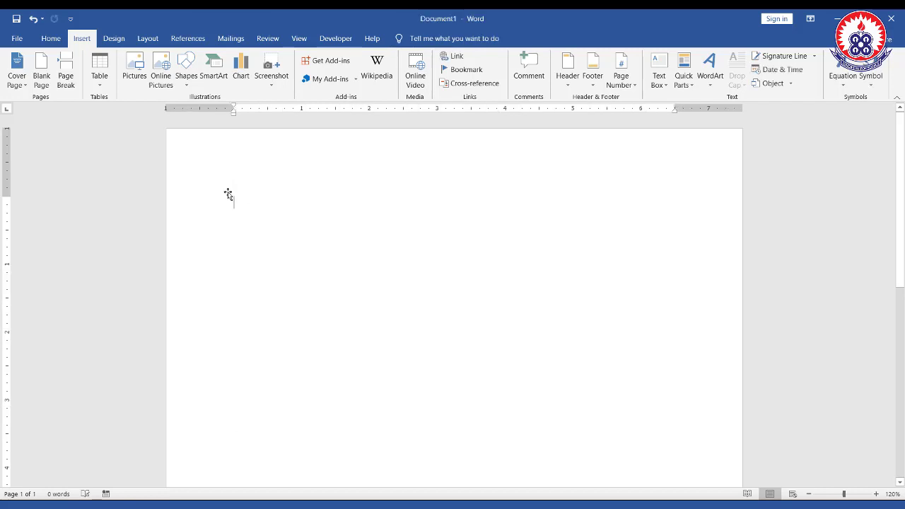
Step: Undo the deletion of the table
{"action": "left_click", "coordinate": [105, 85]}
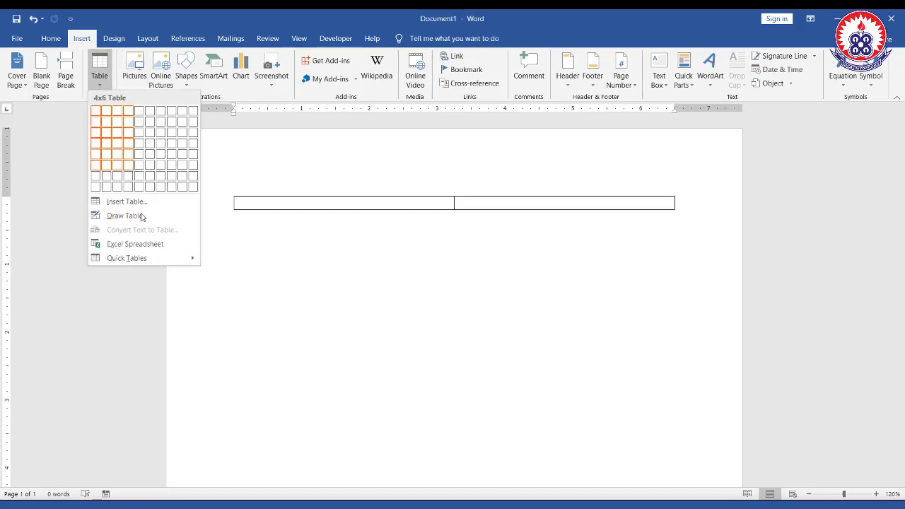
{"action": "left_click", "coordinate": [333, 236]}
{"action": "key", "text": "ctrl+z"}
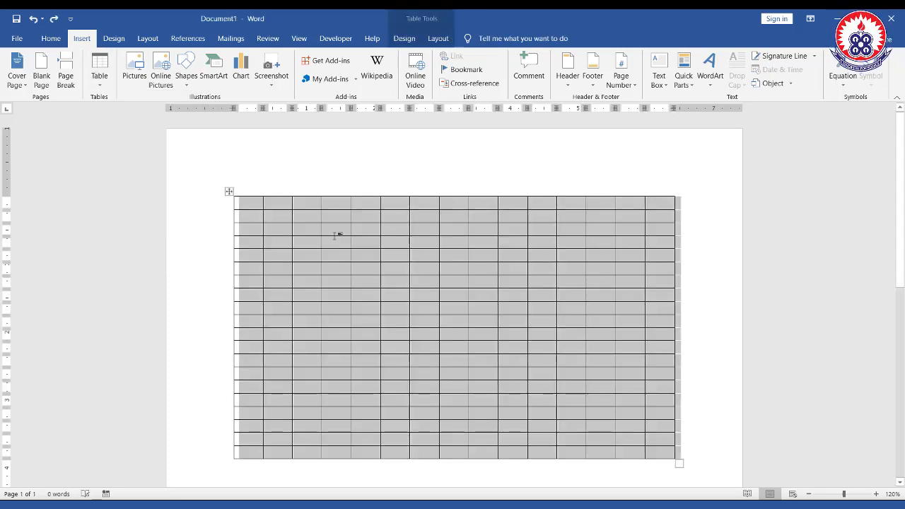
Step: Select the entire restored table and remove it from the document
{"action": "left_click", "coordinate": [229, 193]}
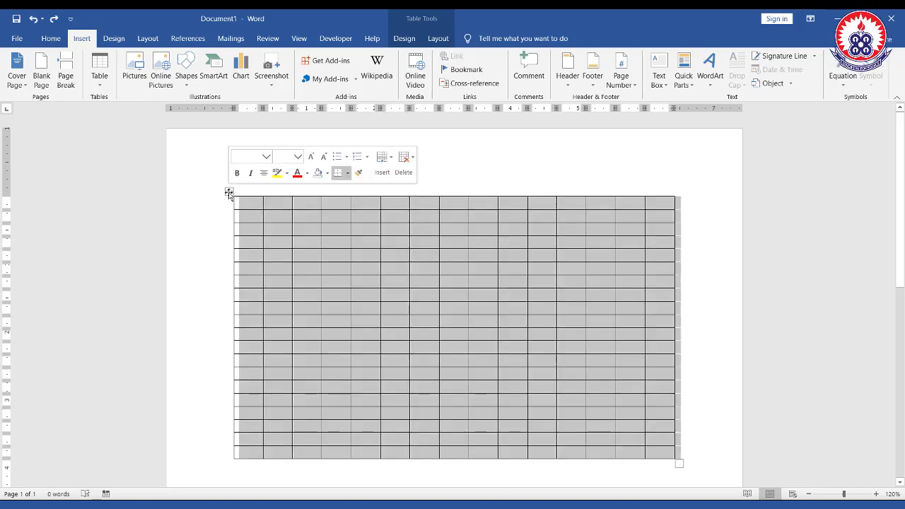
{"action": "key", "text": "BackSpace"}
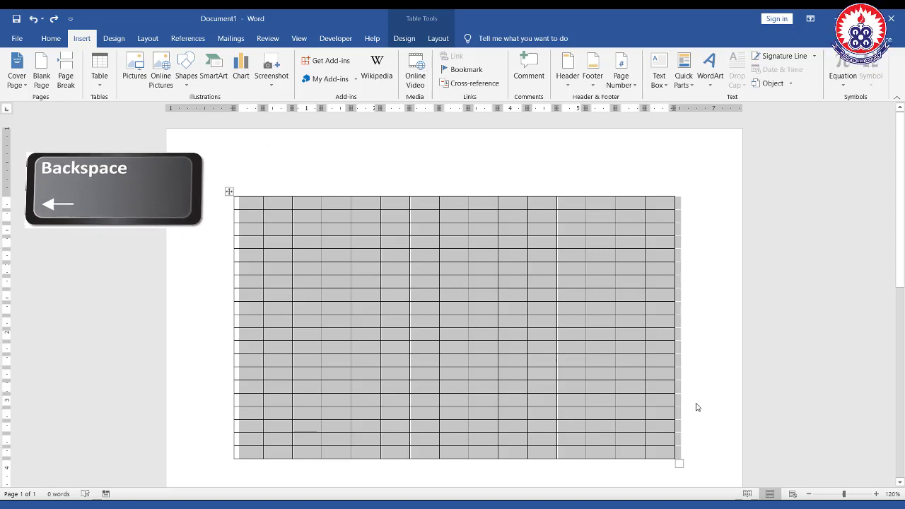
{"action": "key", "text": "BackSpace"}
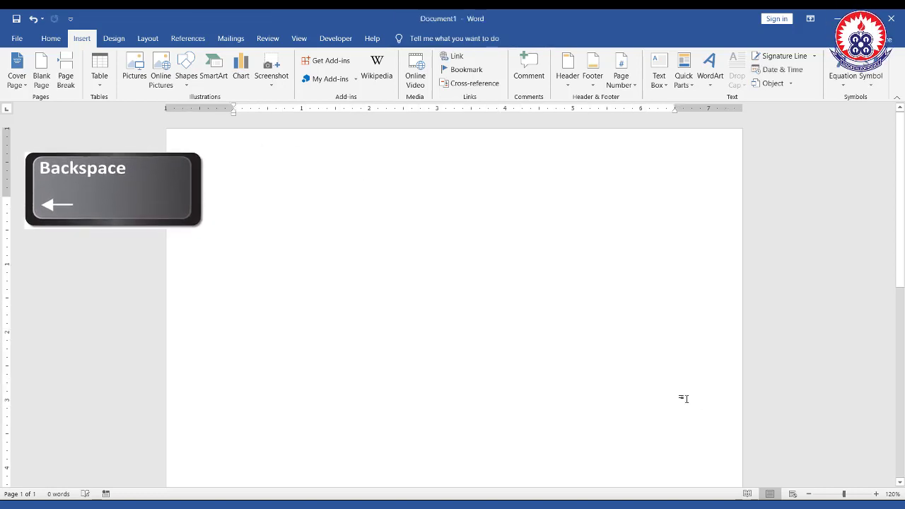
{"action": "left_click", "coordinate": [99, 88]}
{"action": "left_click", "coordinate": [118, 218]}
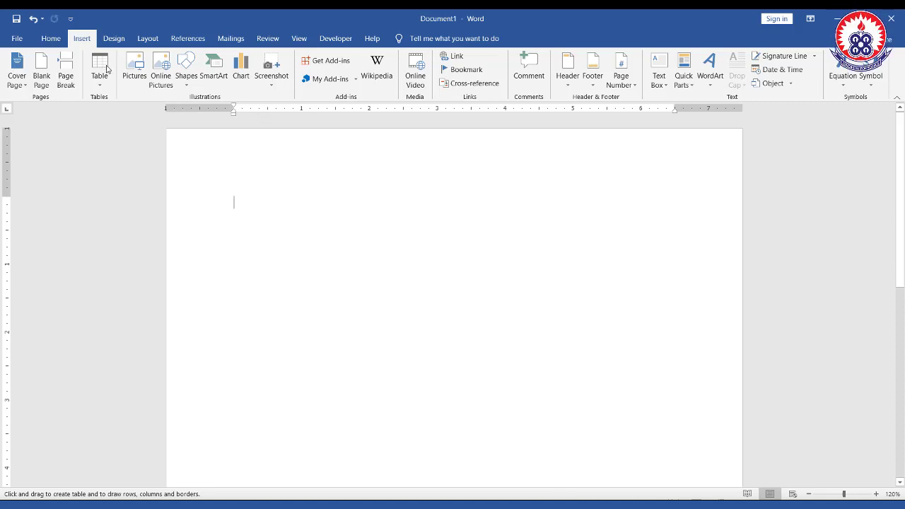
{"action": "key", "text": "Escape"}
{"action": "left_click", "coordinate": [32, 17]}
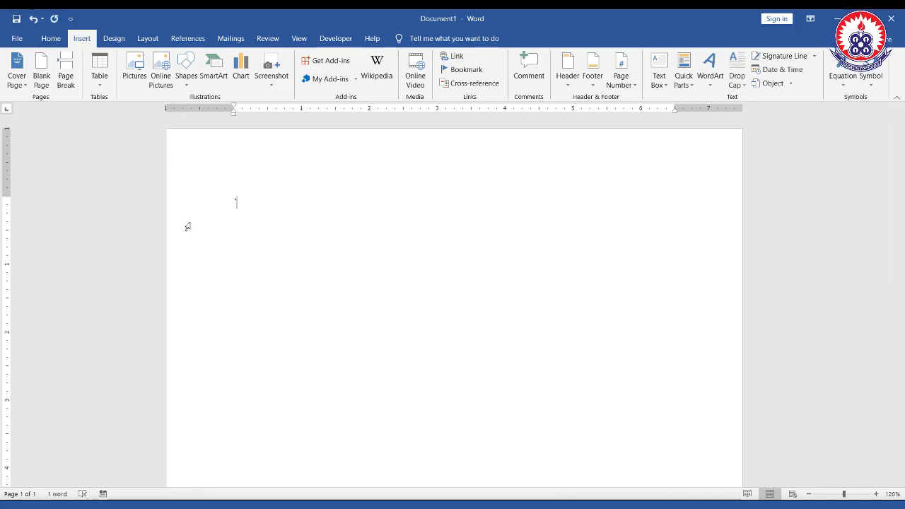
Step: Draw a single-cell table outline about 6.69" wide and 2.85" high on the blank page with Draw Table
{"action": "left_click", "coordinate": [100, 78]}
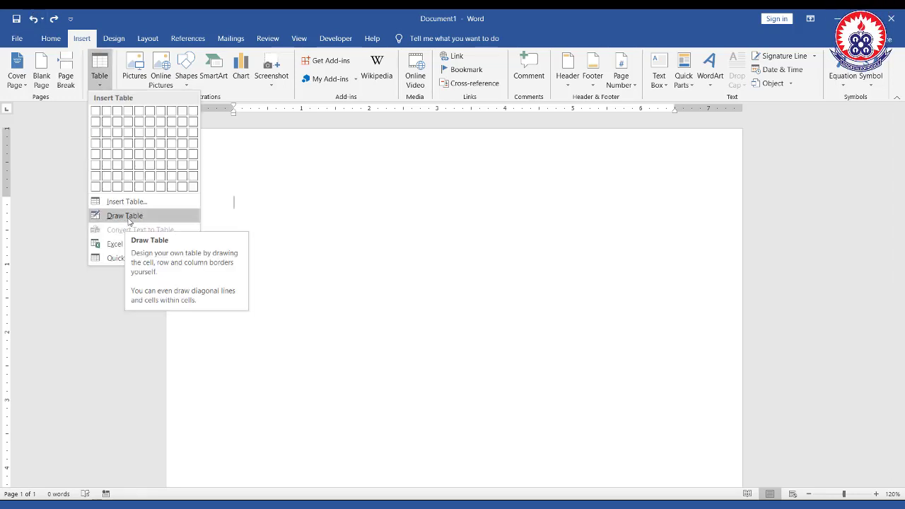
{"action": "left_click", "coordinate": [128, 216]}
{"action": "mouse_move", "coordinate": [230, 183]}
{"action": "left_mouse_down"}
{"action": "mouse_move", "coordinate": [391, 270]}
{"action": "mouse_move", "coordinate": [486, 300]}
{"action": "mouse_move", "coordinate": [574, 311]}
{"action": "mouse_move", "coordinate": [688, 380]}
{"action": "left_mouse_up"}
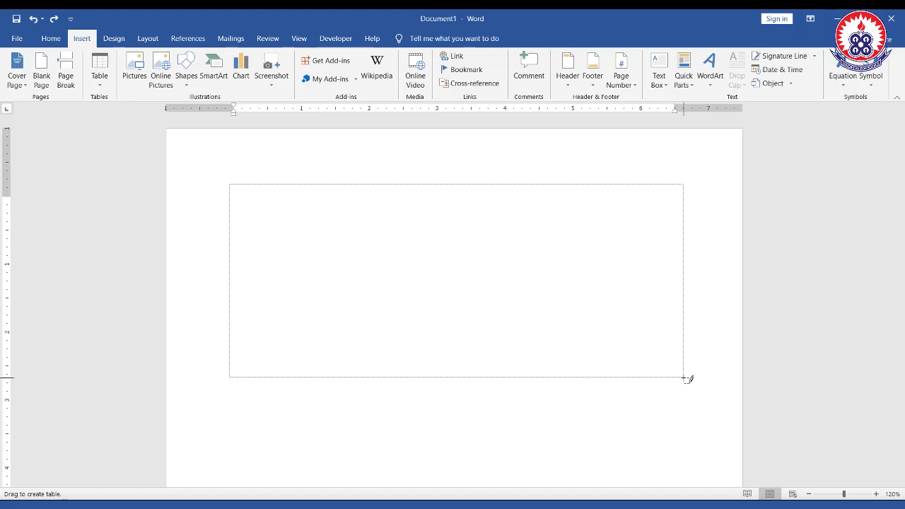
{"action": "left_click_drag", "start_coordinate": [689, 380], "coordinate": [687, 378]}
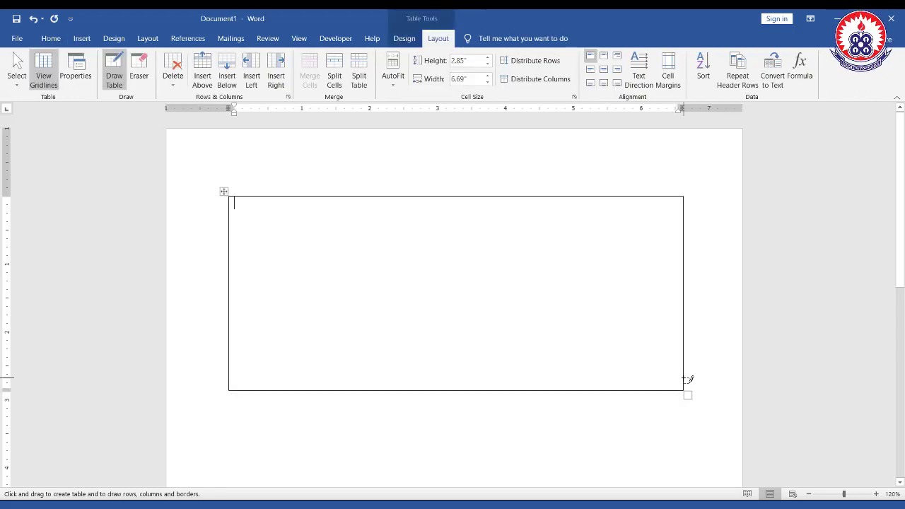
Step: Undo the drawn table and draw a taller outline about 6.57" wide and 3.55" high
{"action": "key", "text": "ctrl+z"}
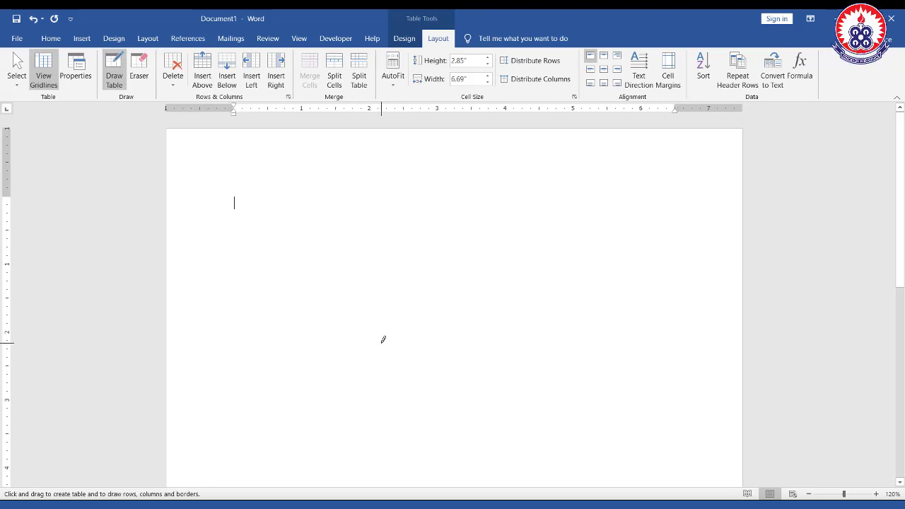
{"action": "mouse_move", "coordinate": [232, 192]}
{"action": "left_mouse_down"}
{"action": "mouse_move", "coordinate": [255, 224]}
{"action": "mouse_move", "coordinate": [549, 426]}
{"action": "mouse_move", "coordinate": [634, 433]}
{"action": "mouse_move", "coordinate": [676, 452]}
{"action": "mouse_move", "coordinate": [680, 436]}
{"action": "left_mouse_up"}
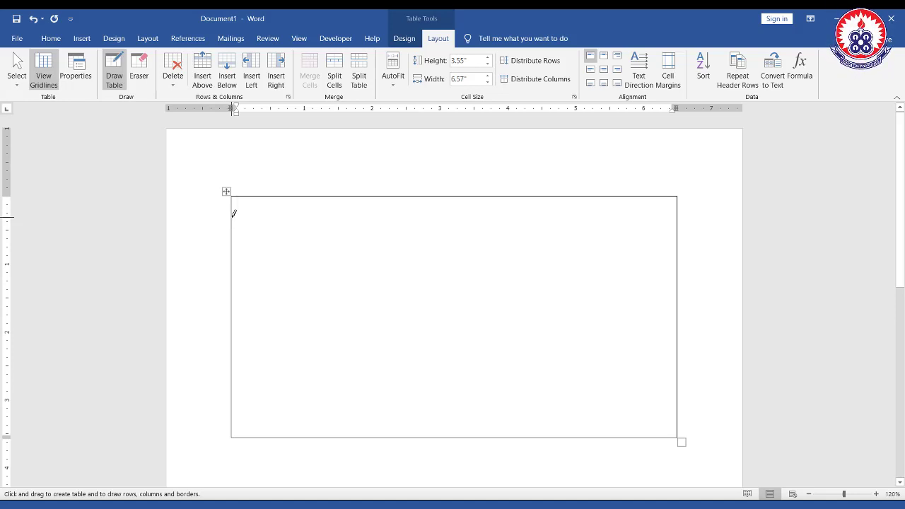
Step: Draw a nested table about 3.15" wide and 0.69" high inside the outline, near its upper-left corner
{"action": "mouse_move", "coordinate": [245, 213]}
{"action": "left_mouse_down"}
{"action": "mouse_move", "coordinate": [297, 210]}
{"action": "mouse_move", "coordinate": [467, 240]}
{"action": "mouse_move", "coordinate": [549, 212]}
{"action": "mouse_move", "coordinate": [360, 212]}
{"action": "mouse_move", "coordinate": [429, 253]}
{"action": "left_mouse_up"}
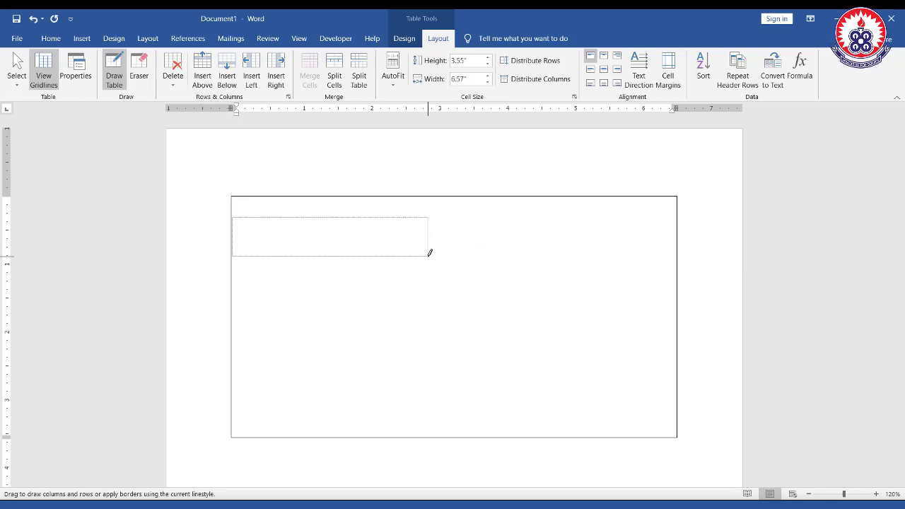
{"action": "left_click_drag", "start_coordinate": [429, 252], "coordinate": [446, 260]}
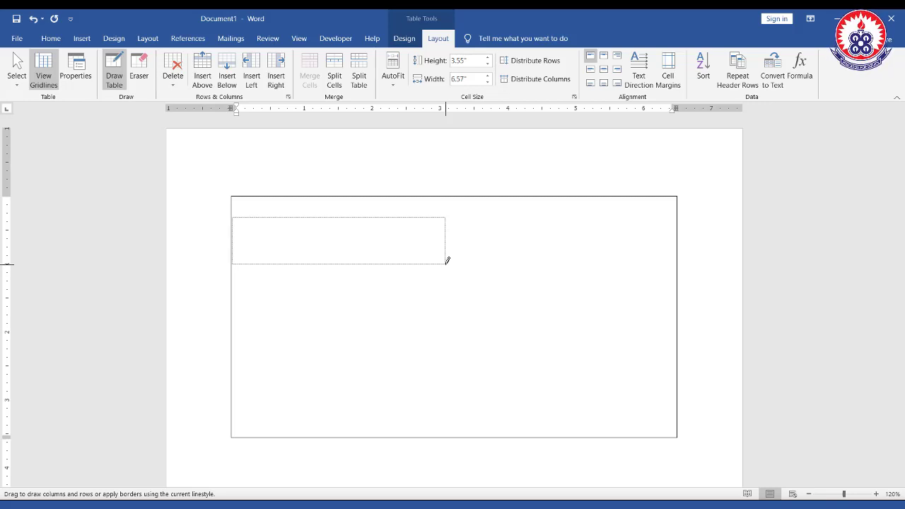
{"action": "left_click_drag", "start_coordinate": [447, 261], "coordinate": [447, 260]}
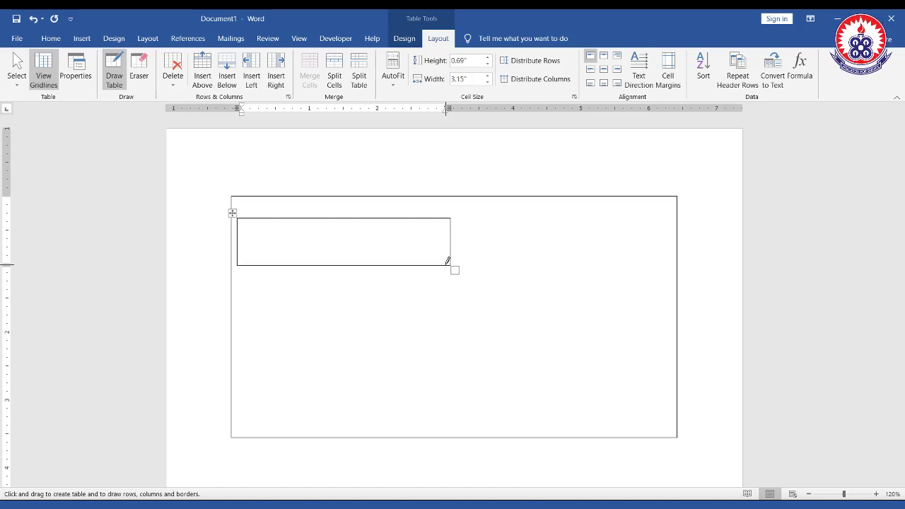
Step: Stop drawing, select the nested table and delete it, keeping the outer table
{"action": "key", "text": "Escape"}
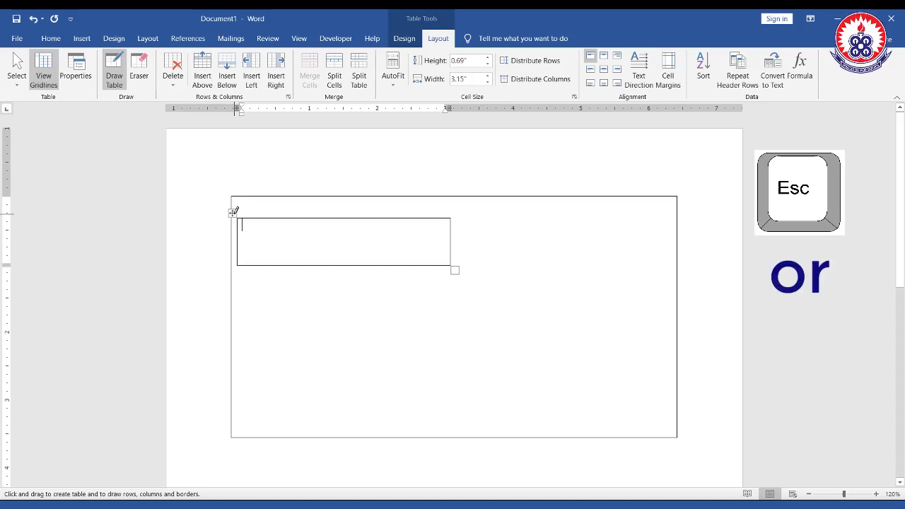
{"action": "key", "text": "Escape"}
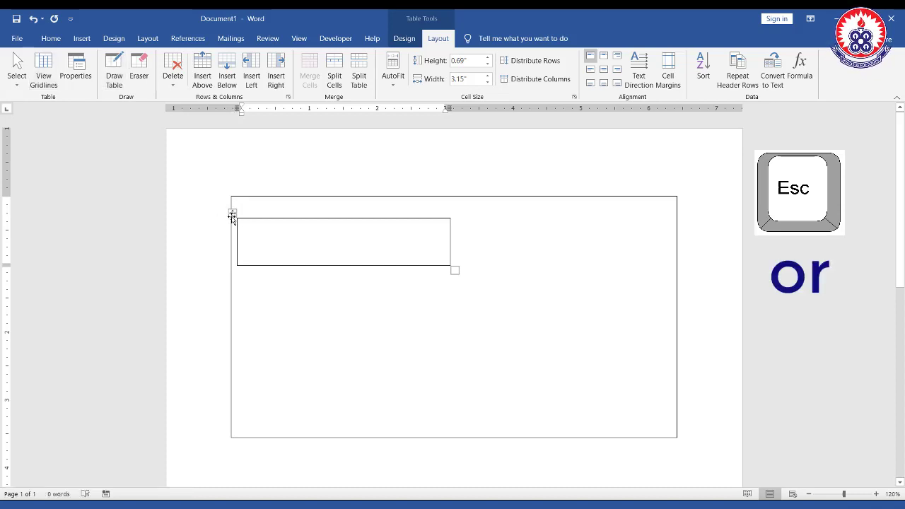
{"action": "left_click", "coordinate": [233, 214]}
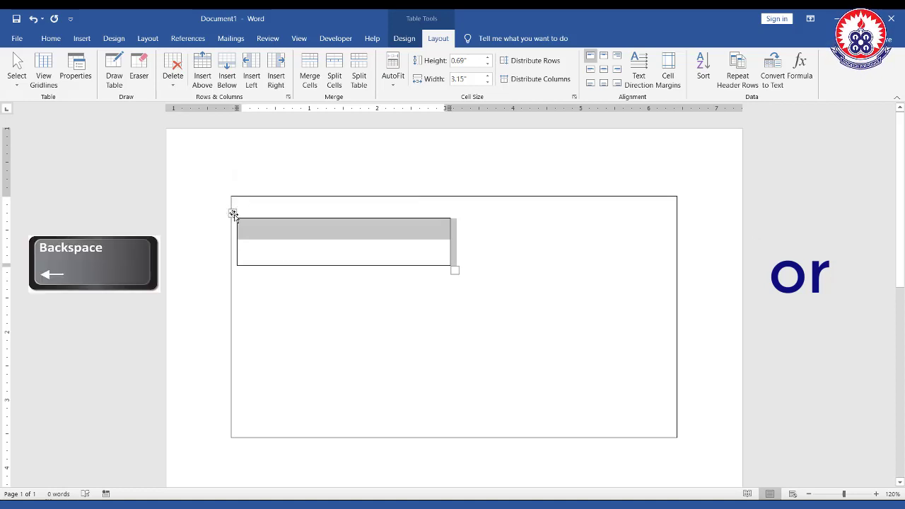
{"action": "key", "text": "BackSpace"}
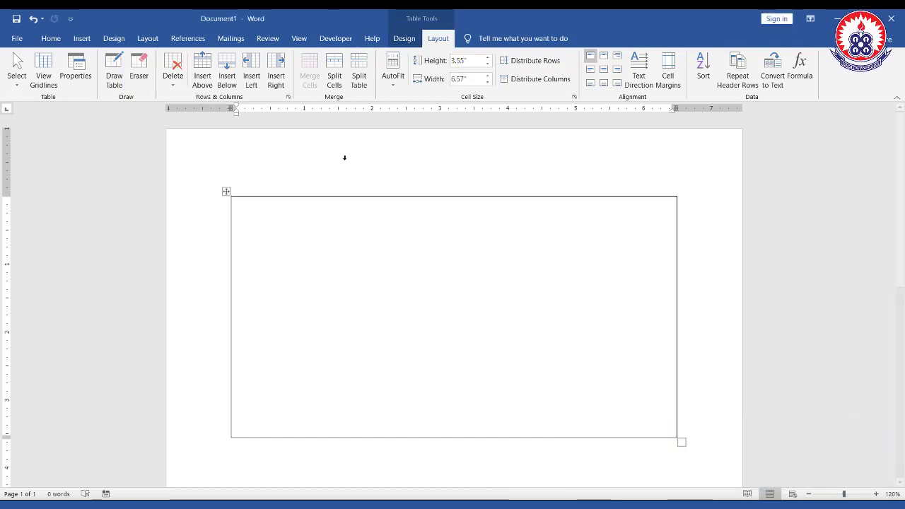
Step: Draw four full-width horizontal lines about 0.3" apart in the upper part of the table to form five rows
{"action": "left_click", "coordinate": [116, 67]}
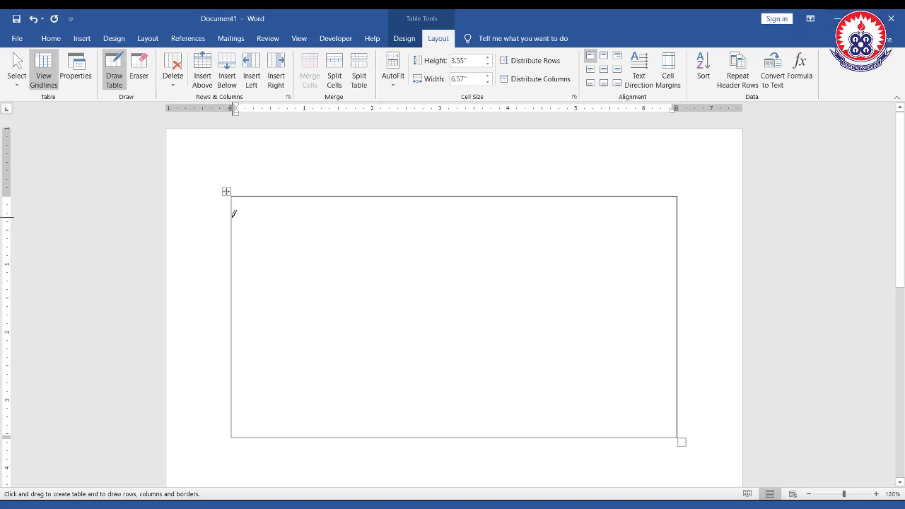
{"action": "left_click_drag", "start_coordinate": [233, 214], "coordinate": [267, 217]}
{"action": "left_click_drag", "start_coordinate": [328, 214], "coordinate": [339, 215]}
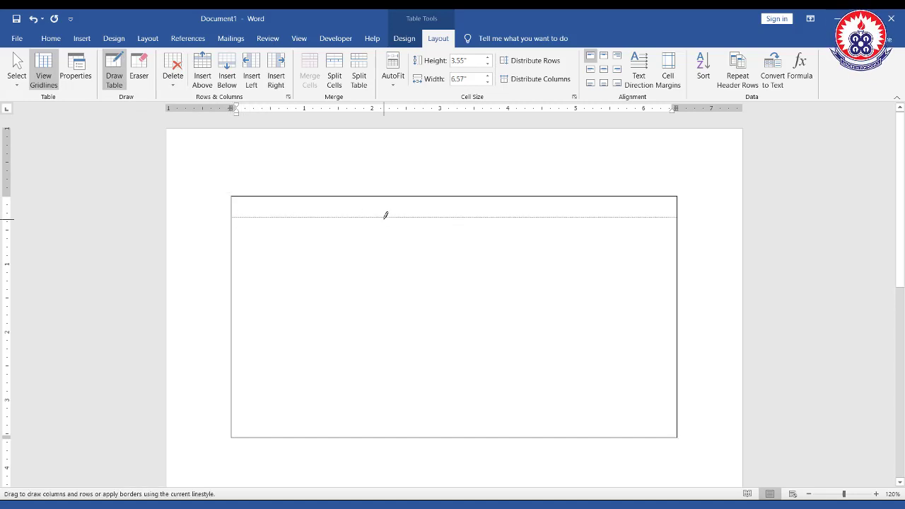
{"action": "mouse_move", "coordinate": [476, 220]}
{"action": "left_mouse_down"}
{"action": "mouse_move", "coordinate": [466, 258]}
{"action": "mouse_move", "coordinate": [471, 228]}
{"action": "left_mouse_up"}
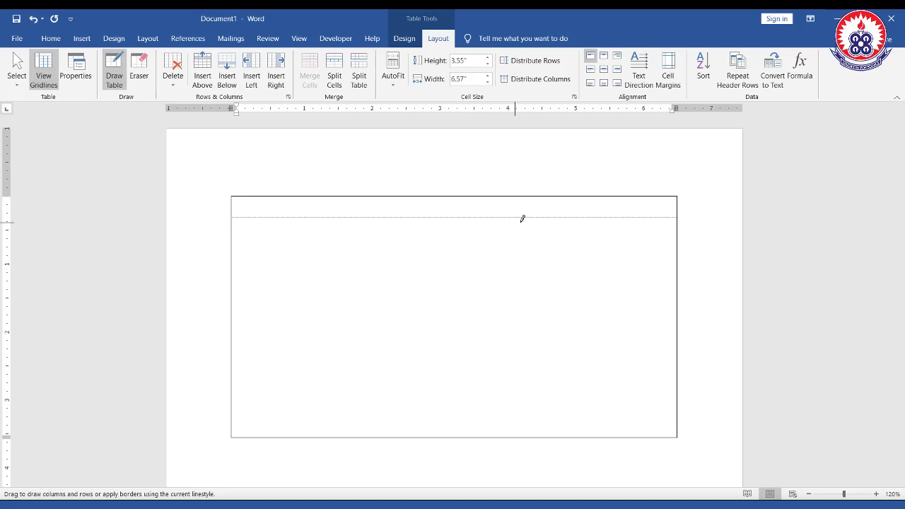
{"action": "left_click_drag", "start_coordinate": [541, 217], "coordinate": [543, 218]}
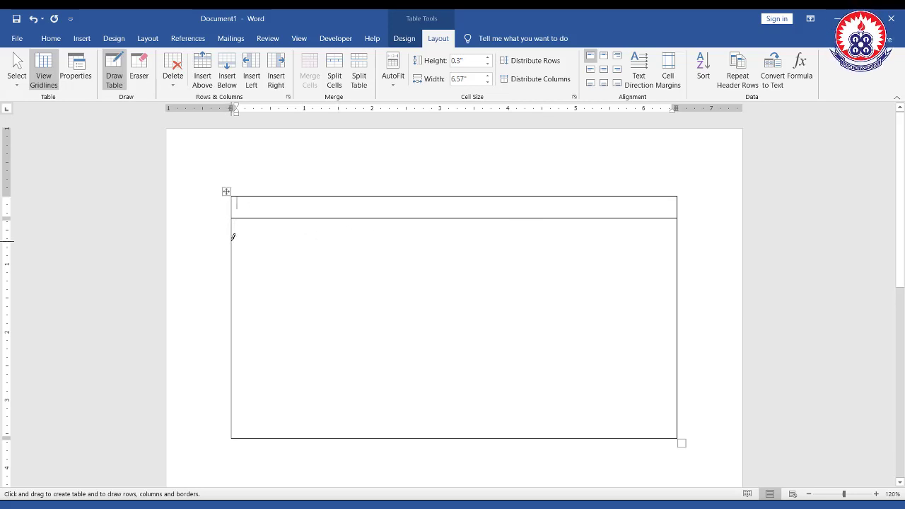
{"action": "left_click_drag", "start_coordinate": [233, 236], "coordinate": [355, 240]}
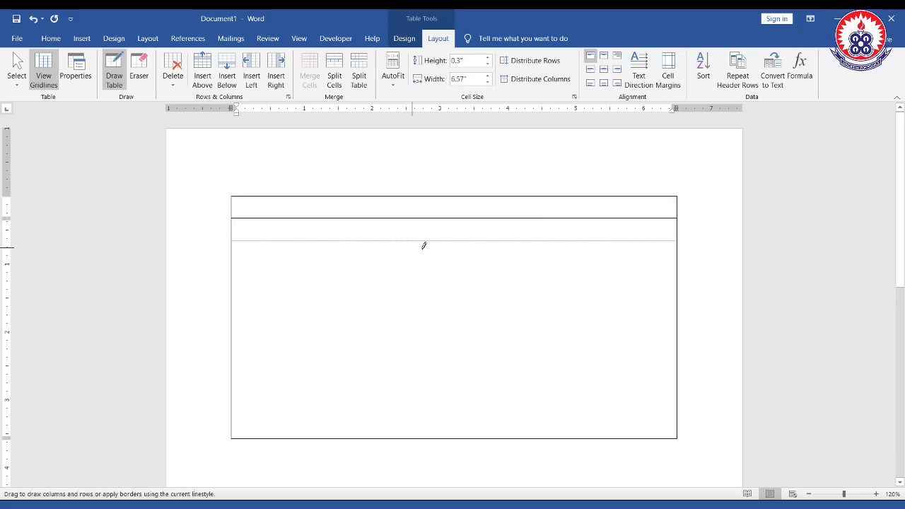
{"action": "left_click_drag", "start_coordinate": [437, 245], "coordinate": [432, 245]}
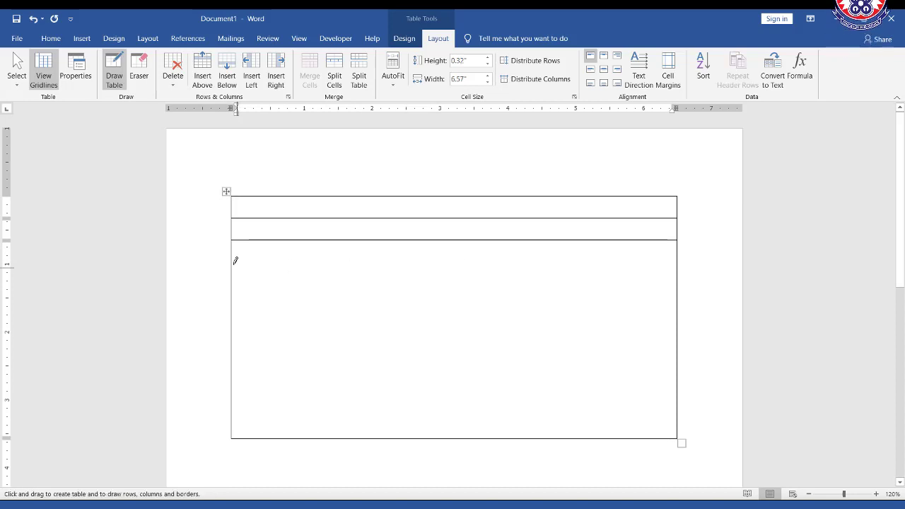
{"action": "mouse_move", "coordinate": [233, 258]}
{"action": "left_mouse_down"}
{"action": "mouse_move", "coordinate": [485, 260]}
{"action": "mouse_move", "coordinate": [453, 263]}
{"action": "left_mouse_up"}
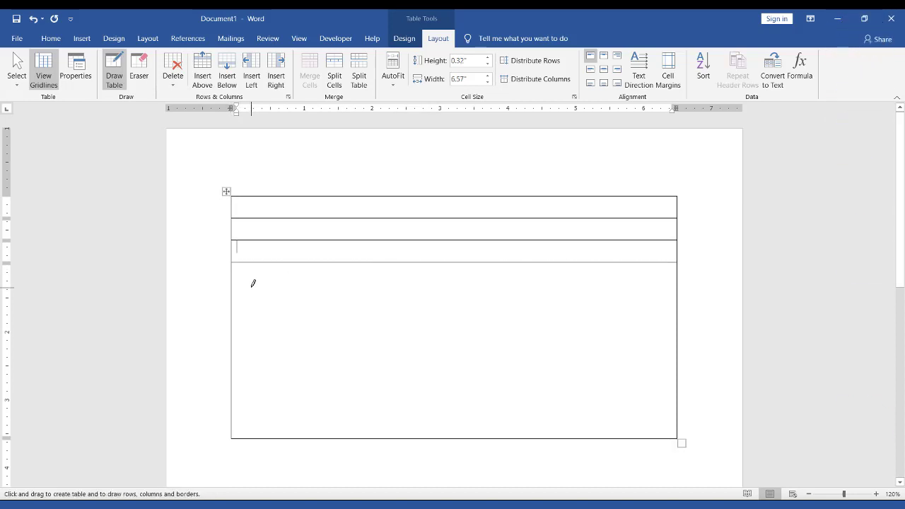
{"action": "left_click_drag", "start_coordinate": [362, 276], "coordinate": [393, 274]}
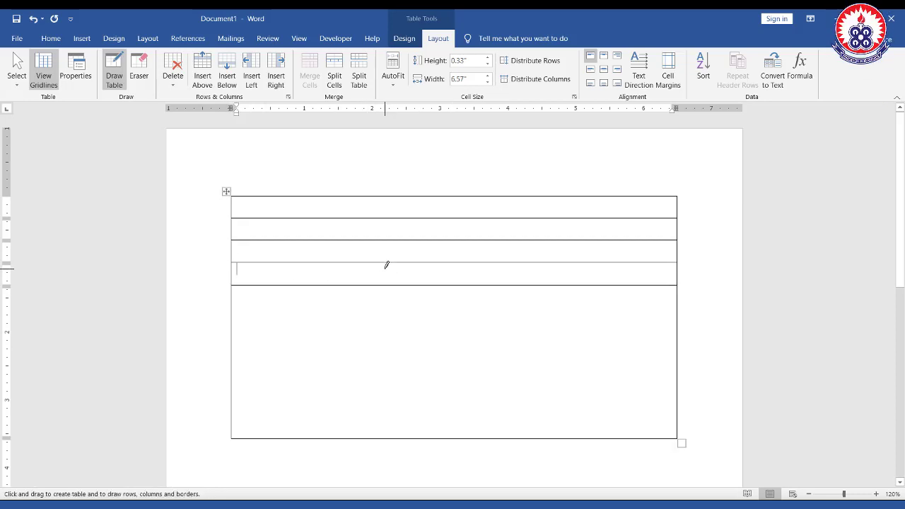
{"action": "mouse_move", "coordinate": [372, 244]}
{"action": "left_mouse_down"}
{"action": "mouse_move", "coordinate": [426, 265]}
{"action": "mouse_move", "coordinate": [419, 251]}
{"action": "left_mouse_up"}
{"action": "left_click_drag", "start_coordinate": [368, 221], "coordinate": [442, 237]}
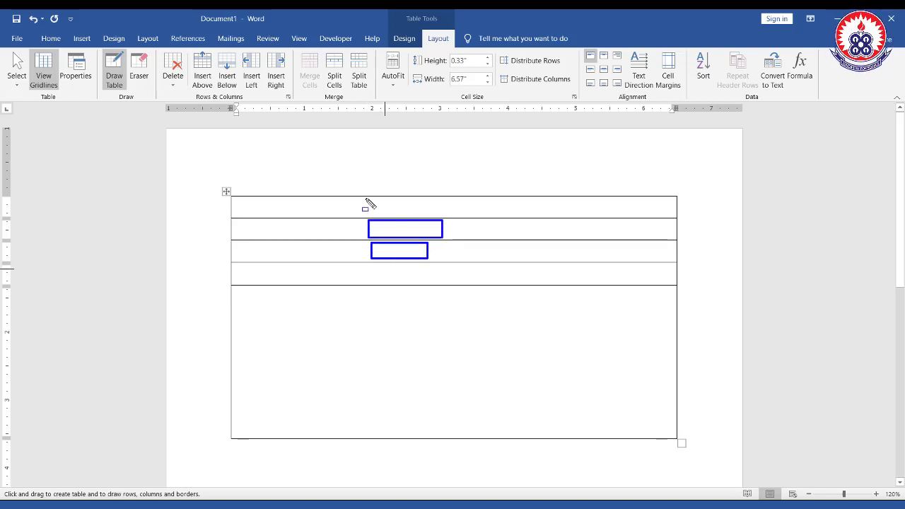
{"action": "left_click_drag", "start_coordinate": [369, 196], "coordinate": [448, 219]}
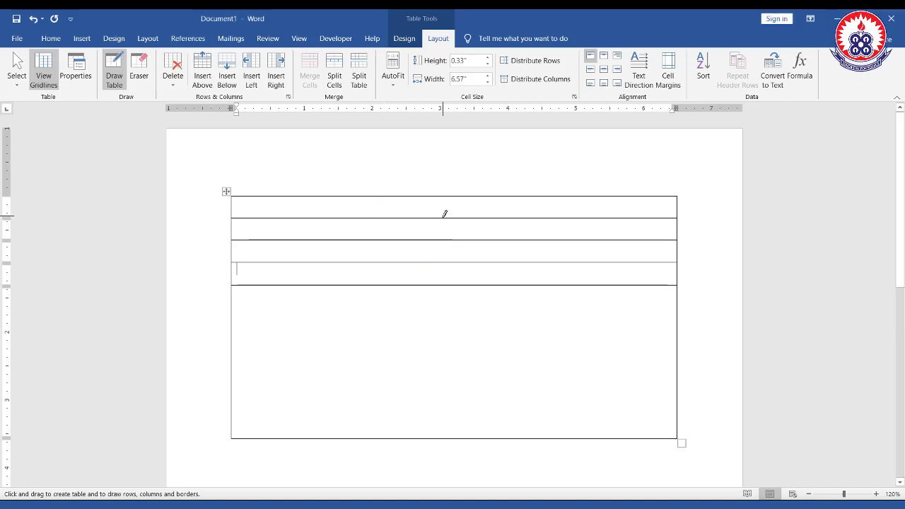
{"action": "key", "text": "Escape"}
{"action": "left_click_drag", "start_coordinate": [443, 217], "coordinate": [445, 218]}
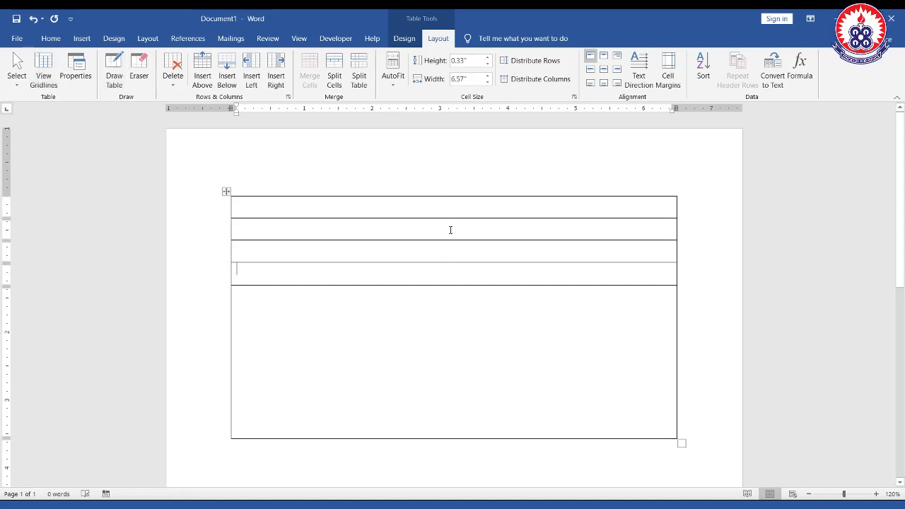
Step: Draw four full-height vertical lines through the table to form five columns, and stop drawing
{"action": "left_click", "coordinate": [114, 71]}
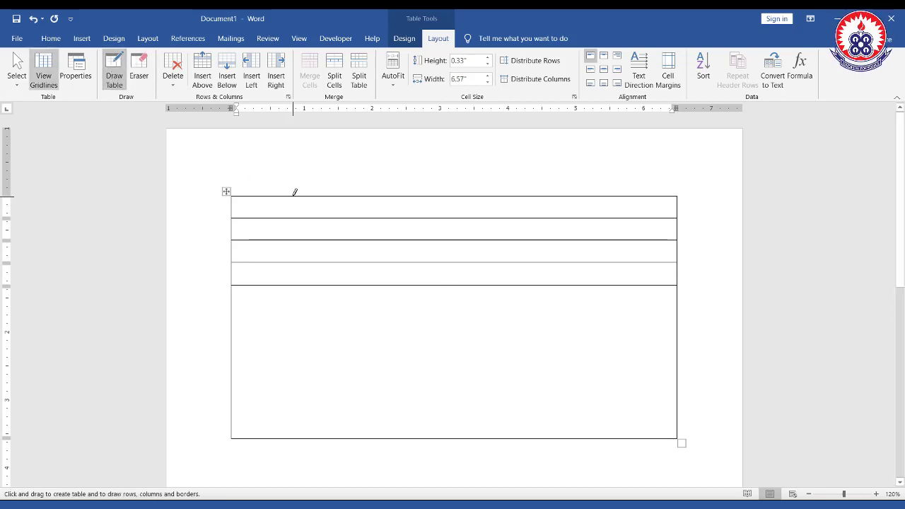
{"action": "left_click_drag", "start_coordinate": [302, 196], "coordinate": [309, 313]}
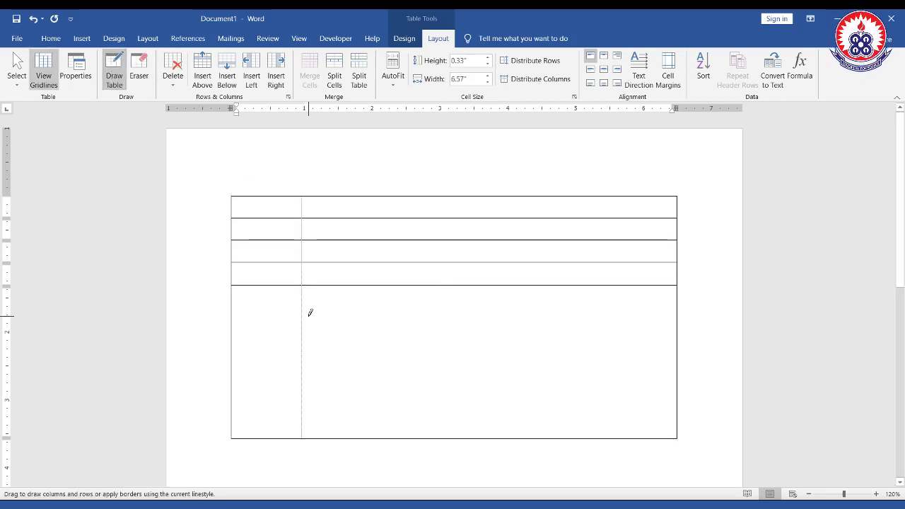
{"action": "left_click_drag", "start_coordinate": [310, 345], "coordinate": [358, 273]}
{"action": "mouse_move", "coordinate": [385, 196]}
{"action": "left_mouse_down"}
{"action": "mouse_move", "coordinate": [397, 365]}
{"action": "mouse_move", "coordinate": [390, 388]}
{"action": "left_mouse_up"}
{"action": "left_click_drag", "start_coordinate": [483, 197], "coordinate": [479, 354]}
{"action": "mouse_move", "coordinate": [584, 191]}
{"action": "left_mouse_down"}
{"action": "mouse_move", "coordinate": [596, 313]}
{"action": "mouse_move", "coordinate": [575, 341]}
{"action": "left_mouse_up"}
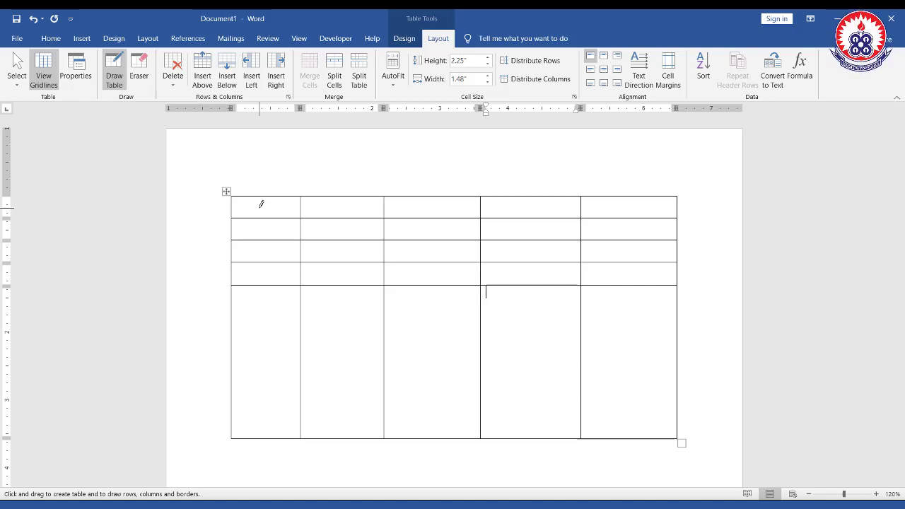
{"action": "key", "text": "Escape"}
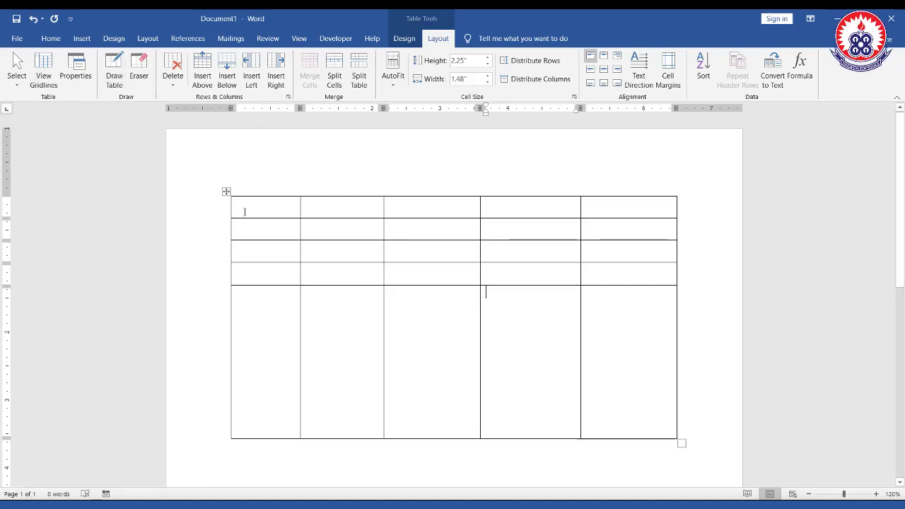
Step: Select all the table cells and distribute the columns and rows evenly
{"action": "left_click_drag", "start_coordinate": [251, 205], "coordinate": [595, 358]}
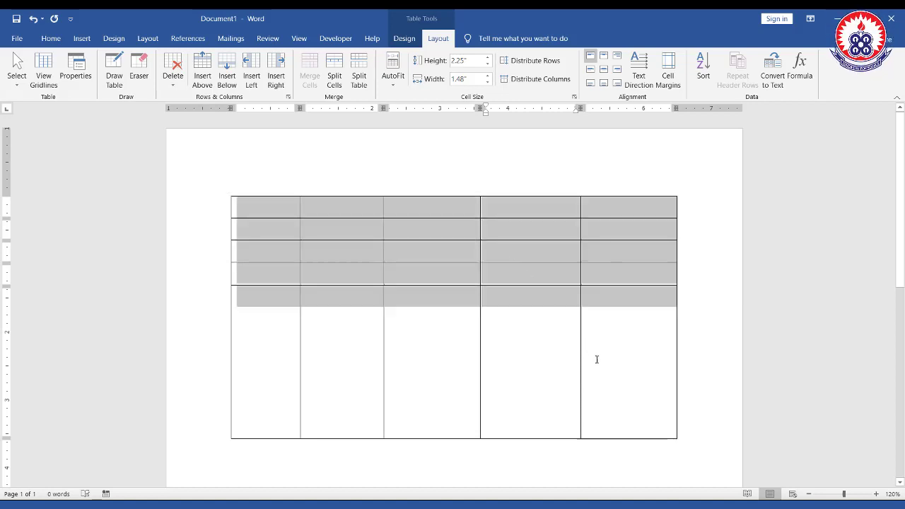
{"action": "left_click", "coordinate": [527, 80]}
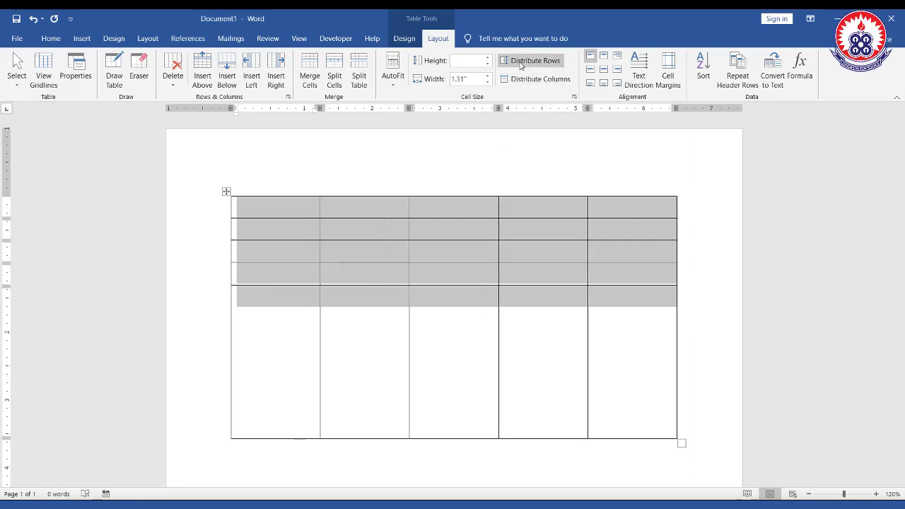
{"action": "left_click", "coordinate": [521, 62]}
{"action": "left_click", "coordinate": [423, 273]}
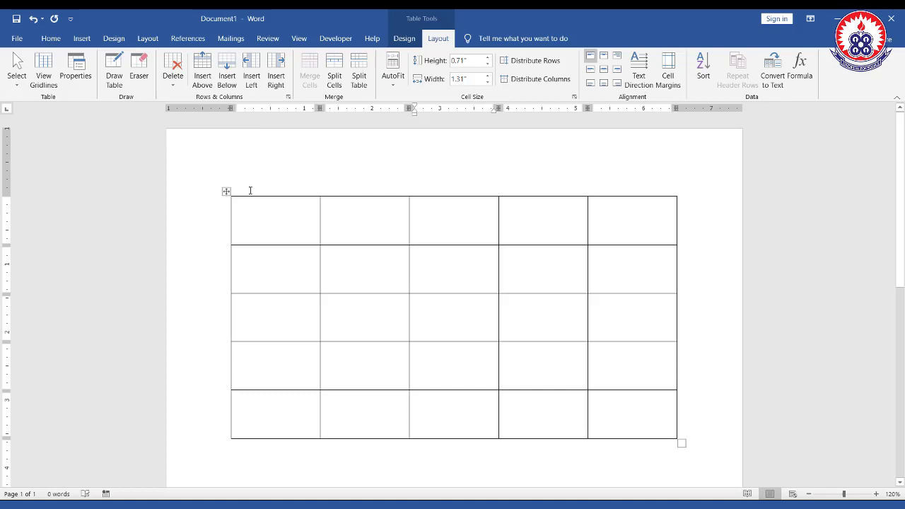
Step: Erase the top border segments above the five cells of the table's first row with the Eraser
{"action": "left_click", "coordinate": [139, 68]}
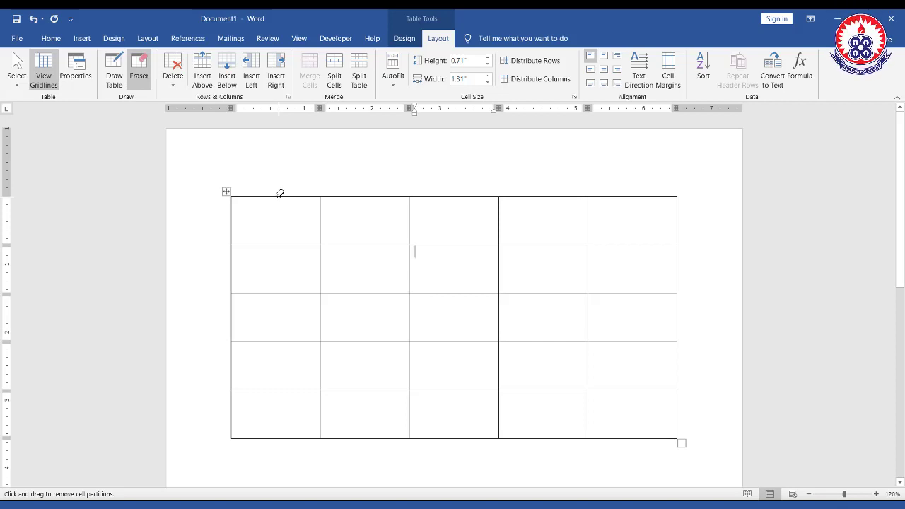
{"action": "left_click", "coordinate": [281, 195]}
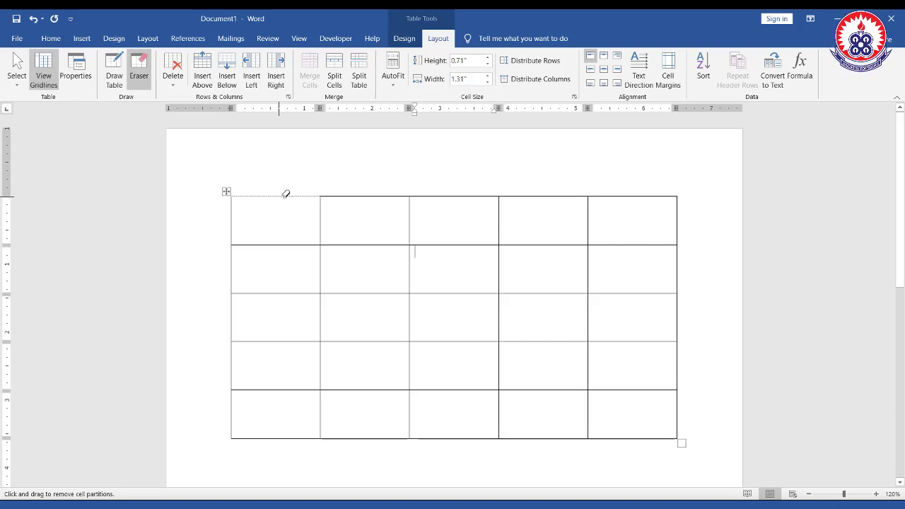
{"action": "left_click", "coordinate": [363, 196]}
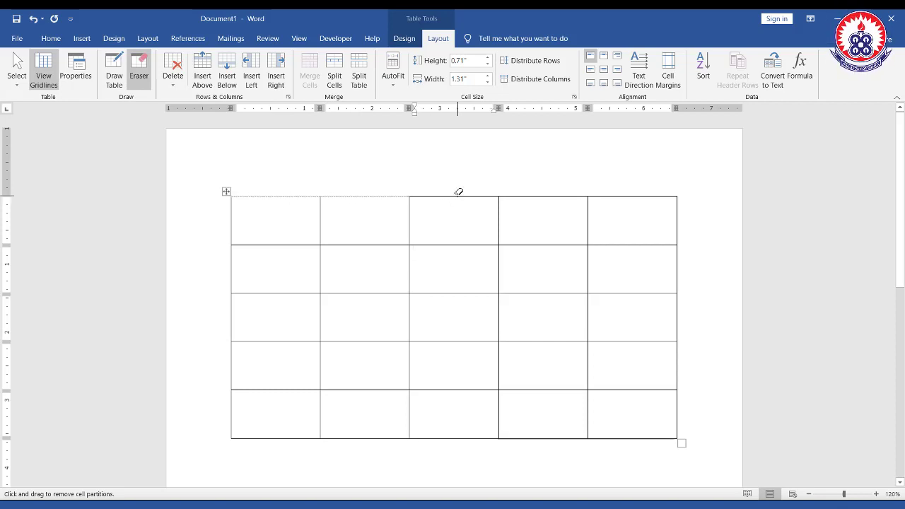
{"action": "left_click", "coordinate": [459, 195]}
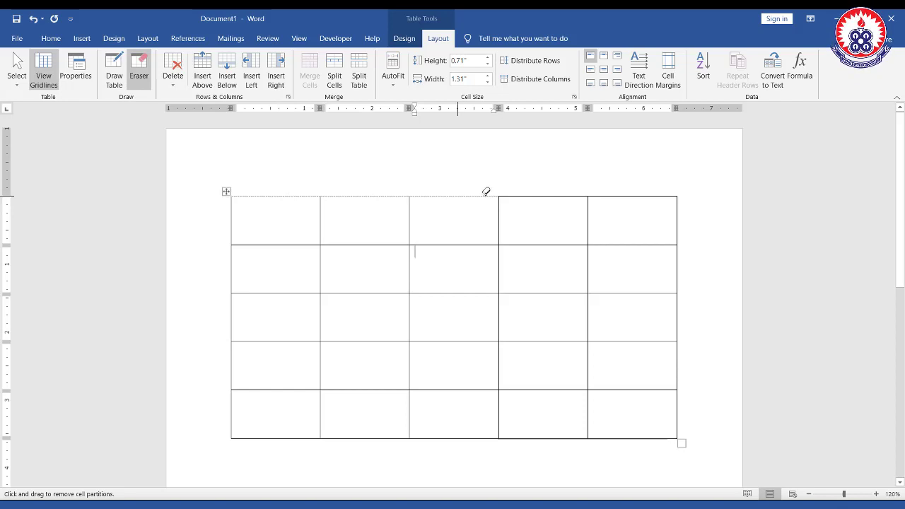
{"action": "left_click", "coordinate": [544, 193]}
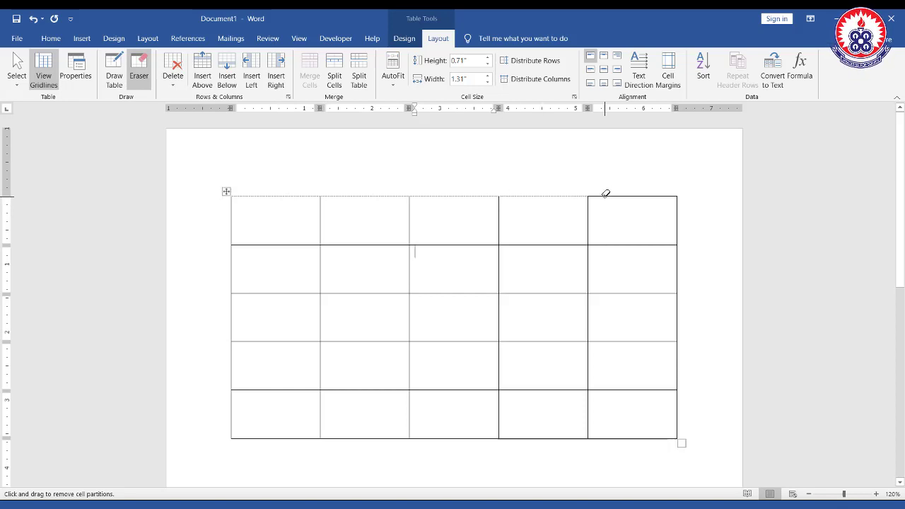
Step: Examine the erased top border of the table up close at 180% zoom
{"action": "left_click", "coordinate": [875, 494]}
{"action": "left_click", "coordinate": [875, 494]}
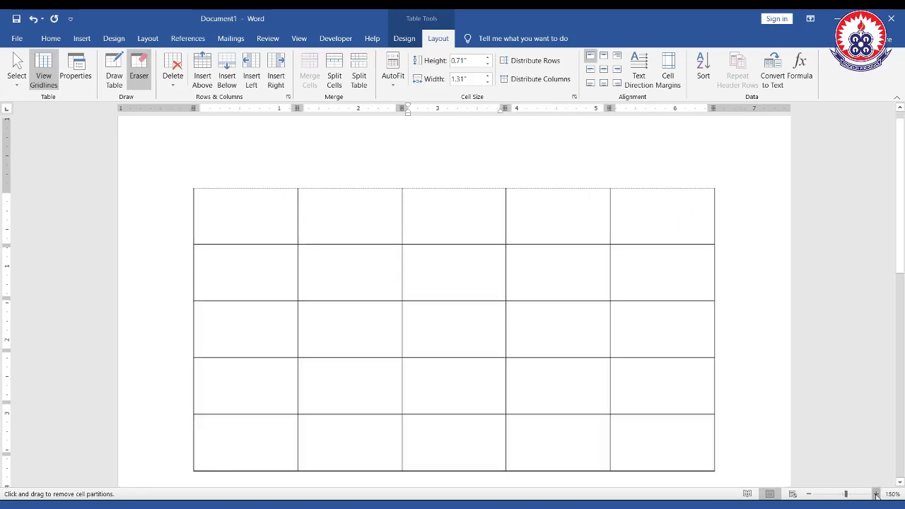
{"action": "double_click", "coordinate": [875, 494]}
{"action": "double_click", "coordinate": [875, 494]}
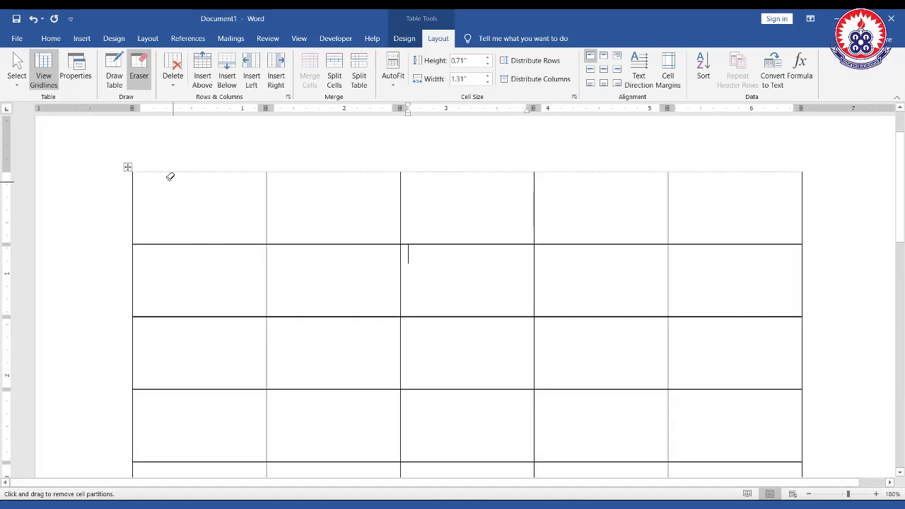
{"action": "mouse_move", "coordinate": [128, 159]}
{"action": "left_mouse_down"}
{"action": "mouse_move", "coordinate": [187, 197]}
{"action": "mouse_move", "coordinate": [775, 201]}
{"action": "mouse_move", "coordinate": [811, 183]}
{"action": "left_mouse_up"}
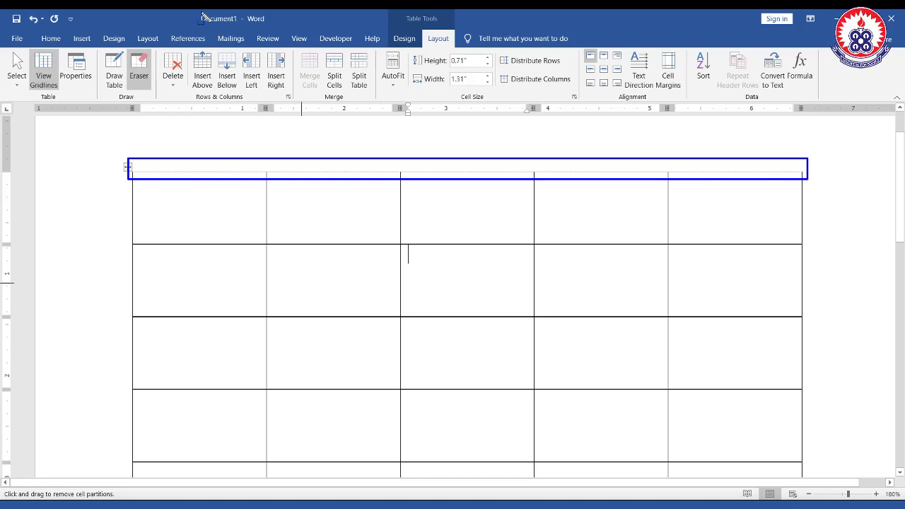
{"action": "left_click_drag", "start_coordinate": [104, 48], "coordinate": [105, 50]}
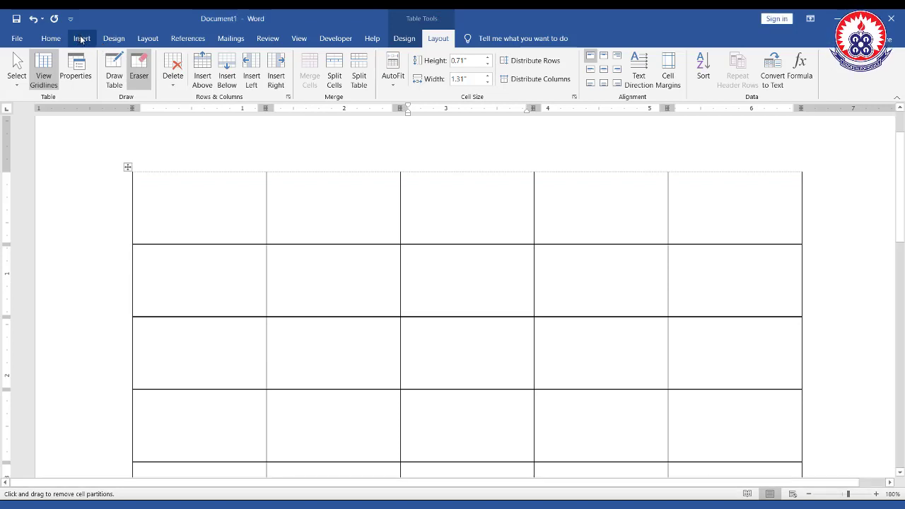
Step: Stop erasing borders and delete the whole table from the page
{"action": "left_click", "coordinate": [81, 40]}
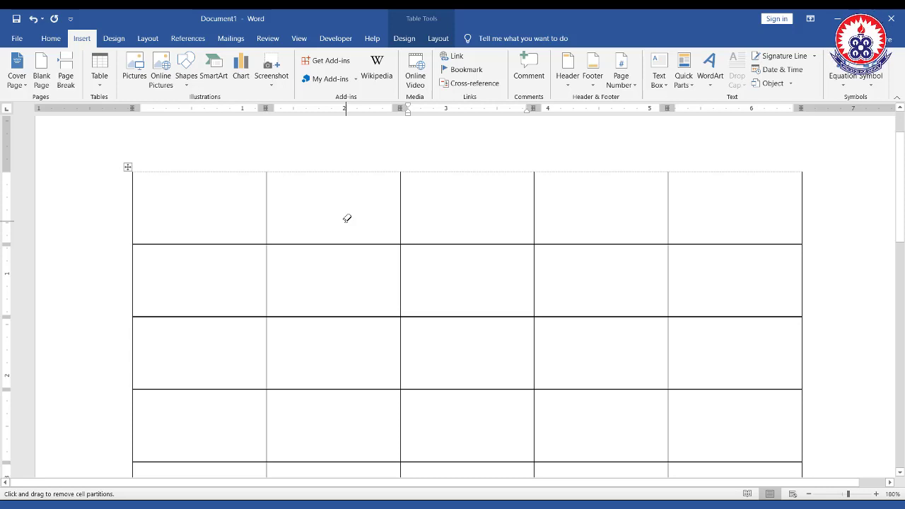
{"action": "left_click", "coordinate": [99, 85]}
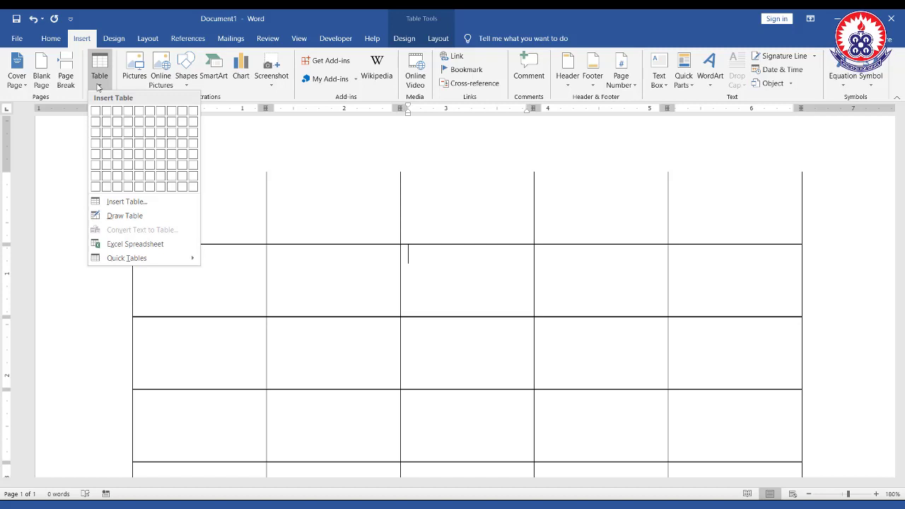
{"action": "left_click", "coordinate": [277, 351]}
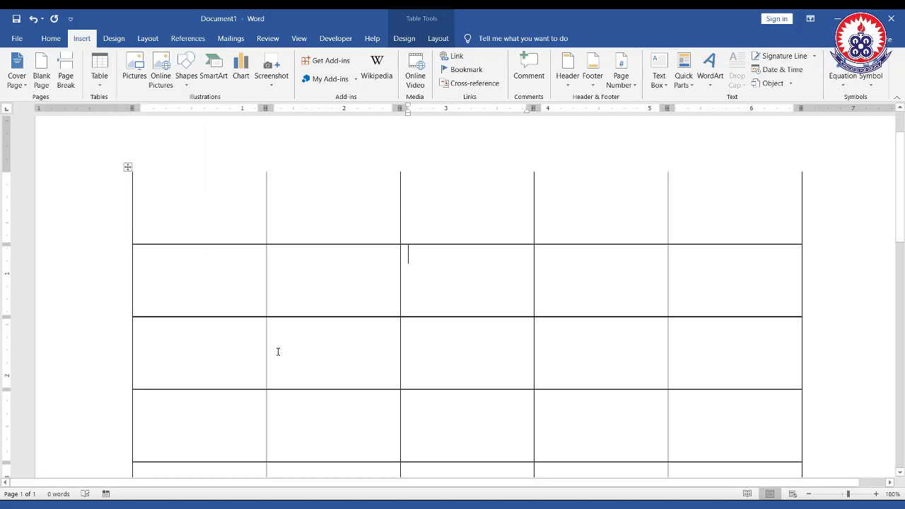
{"action": "left_click", "coordinate": [808, 494]}
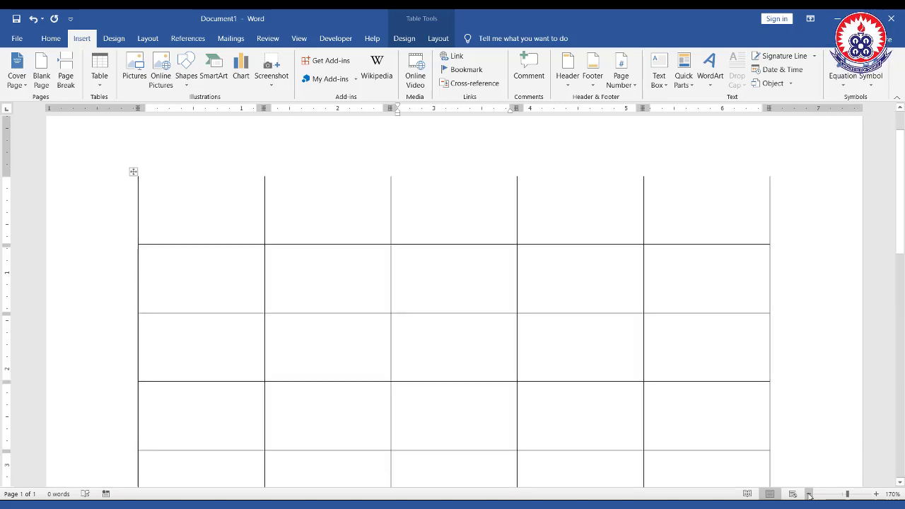
{"action": "left_click", "coordinate": [809, 494]}
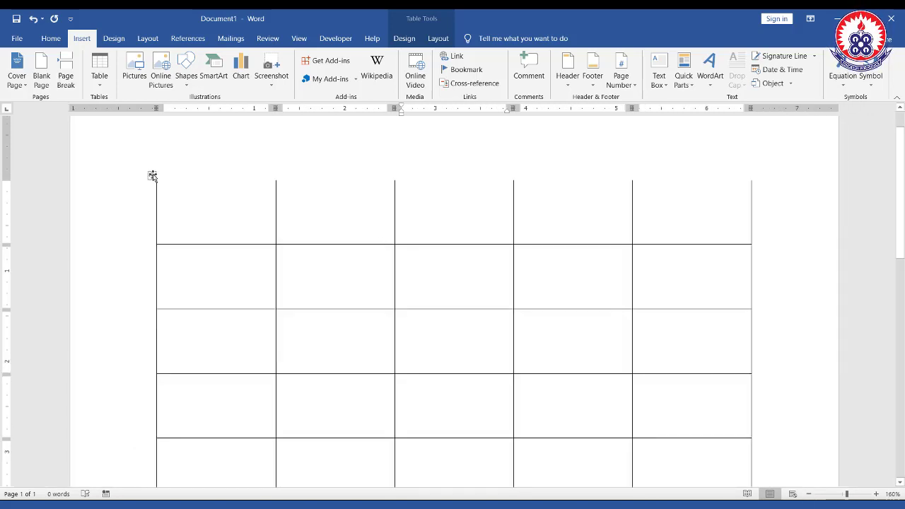
{"action": "left_click", "coordinate": [152, 175]}
{"action": "key", "text": "BackSpace"}
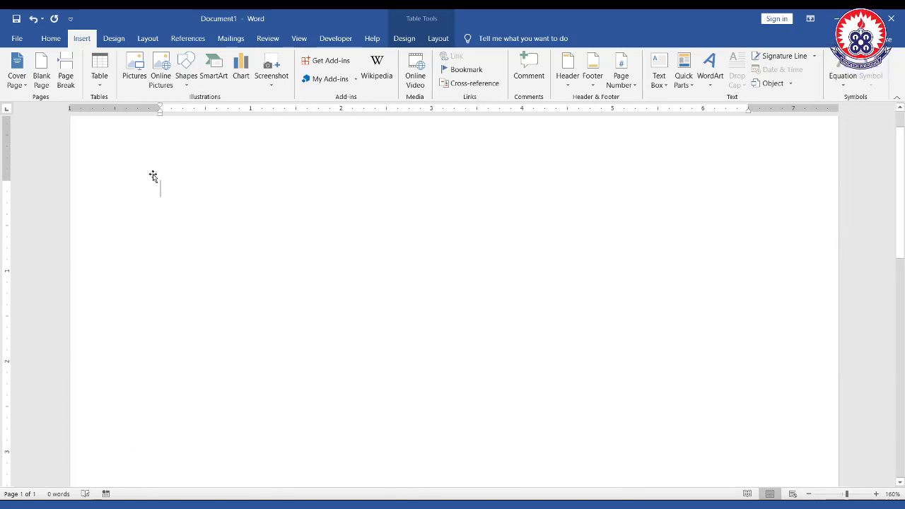
Step: Insert an embedded Excel spreadsheet as a table and widen its frame to show columns A through J
{"action": "left_click", "coordinate": [100, 86]}
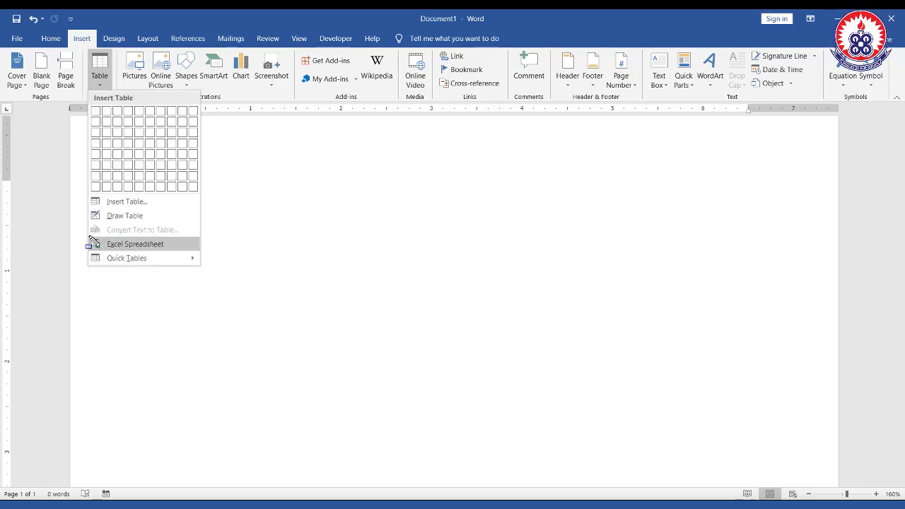
{"action": "left_click_drag", "start_coordinate": [92, 244], "coordinate": [202, 256]}
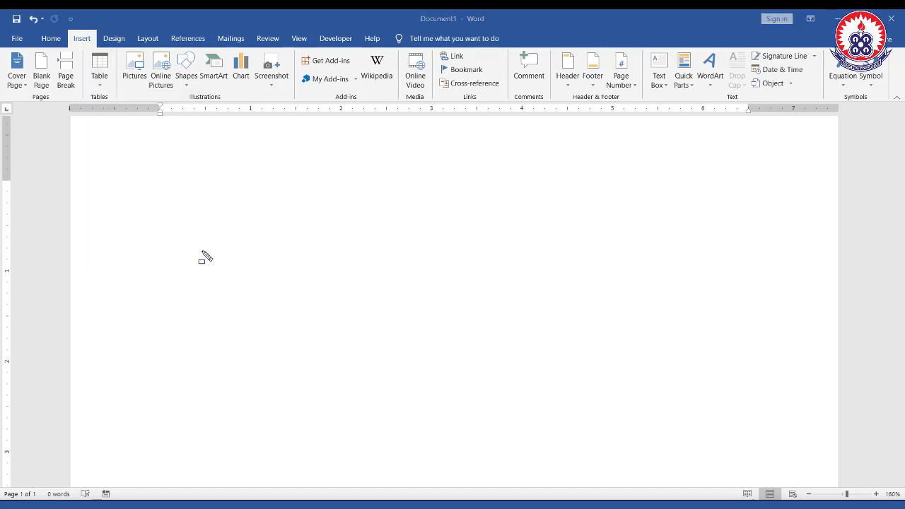
{"action": "left_click", "coordinate": [103, 92]}
{"action": "left_click", "coordinate": [129, 244]}
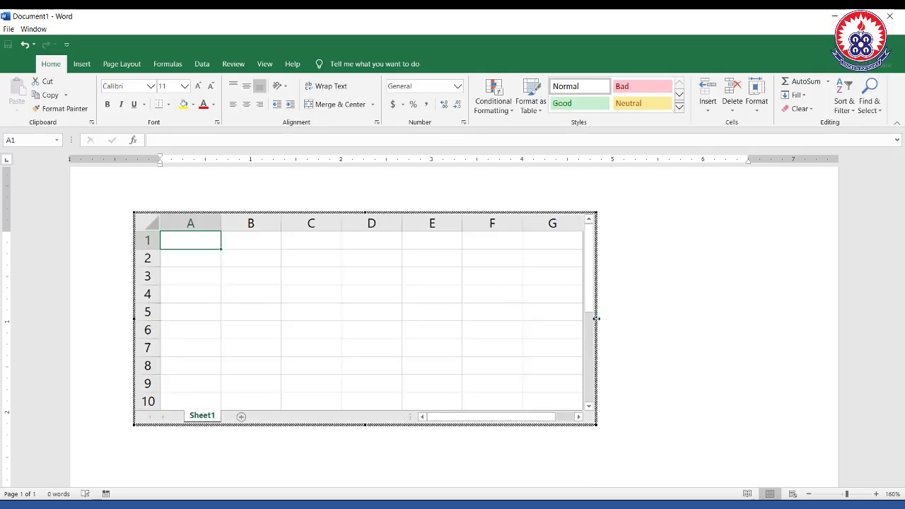
{"action": "left_click_drag", "start_coordinate": [595, 319], "coordinate": [752, 318]}
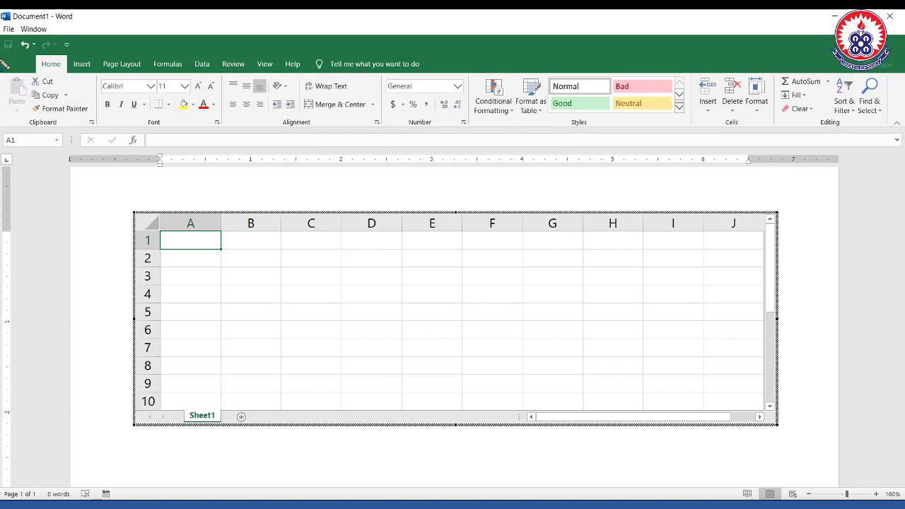
{"action": "mouse_move", "coordinate": [6, 53]}
{"action": "left_mouse_down"}
{"action": "mouse_move", "coordinate": [615, 164]}
{"action": "mouse_move", "coordinate": [713, 157]}
{"action": "mouse_move", "coordinate": [856, 126]}
{"action": "mouse_move", "coordinate": [896, 132]}
{"action": "left_mouse_up"}
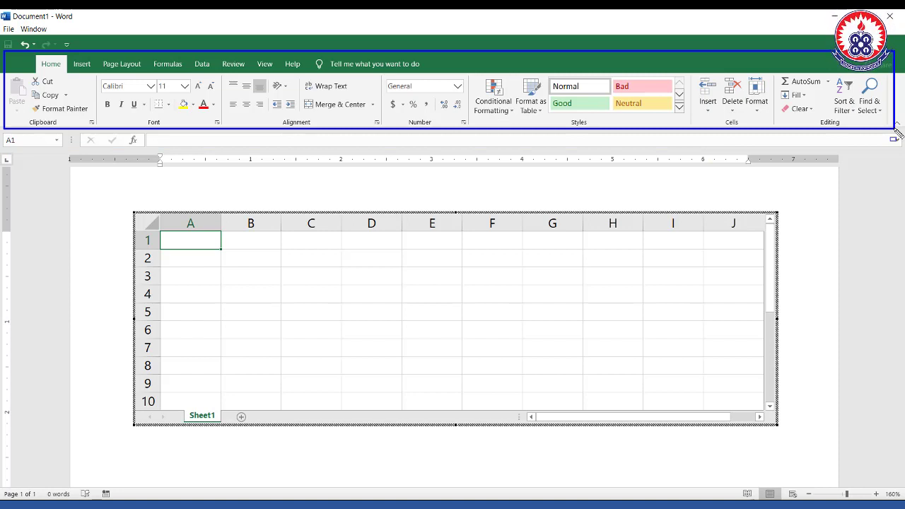
{"action": "left_click_drag", "start_coordinate": [2, 10], "coordinate": [271, 49]}
{"action": "mouse_move", "coordinate": [338, 41]}
{"action": "left_mouse_down"}
{"action": "mouse_move", "coordinate": [495, 28]}
{"action": "mouse_move", "coordinate": [781, 62]}
{"action": "mouse_move", "coordinate": [838, 45]}
{"action": "mouse_move", "coordinate": [896, 42]}
{"action": "left_mouse_up"}
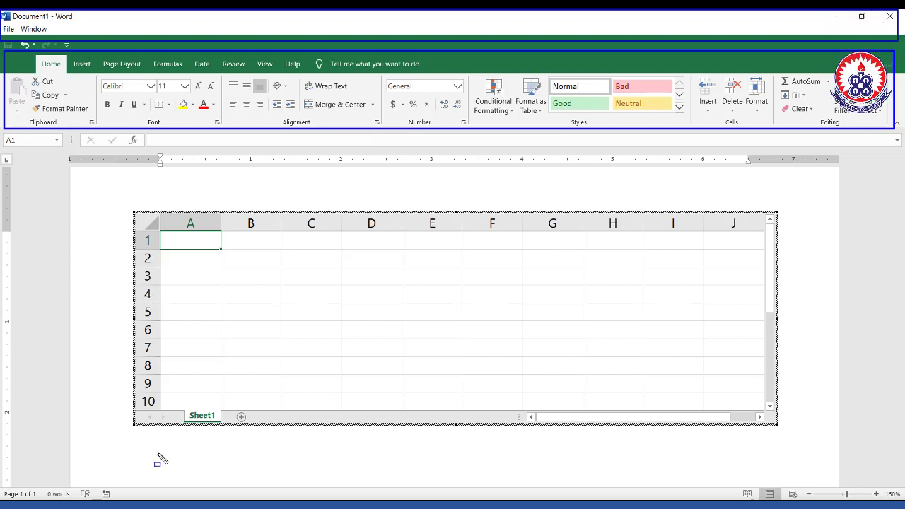
{"action": "left_click", "coordinate": [108, 440]}
{"action": "mouse_move", "coordinate": [408, 476]}
{"action": "left_mouse_down"}
{"action": "mouse_move", "coordinate": [664, 488]}
{"action": "mouse_move", "coordinate": [852, 481]}
{"action": "left_mouse_up"}
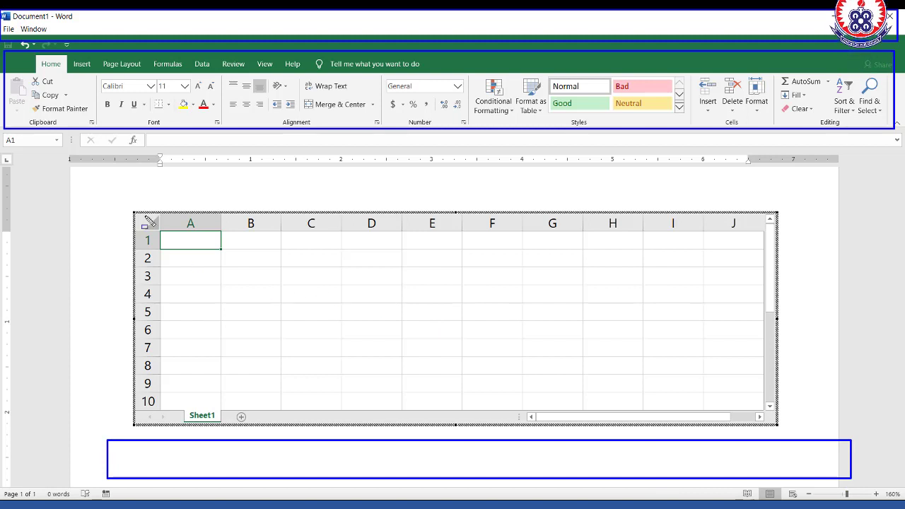
{"action": "mouse_move", "coordinate": [129, 205]}
{"action": "left_mouse_down"}
{"action": "mouse_move", "coordinate": [431, 367]}
{"action": "mouse_move", "coordinate": [704, 422]}
{"action": "mouse_move", "coordinate": [782, 421]}
{"action": "mouse_move", "coordinate": [781, 430]}
{"action": "left_mouse_up"}
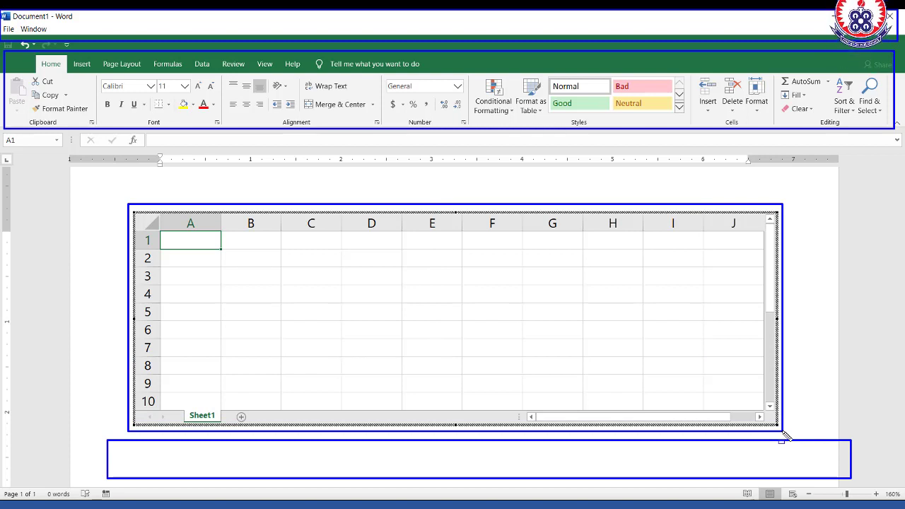
{"action": "key", "text": "Escape"}
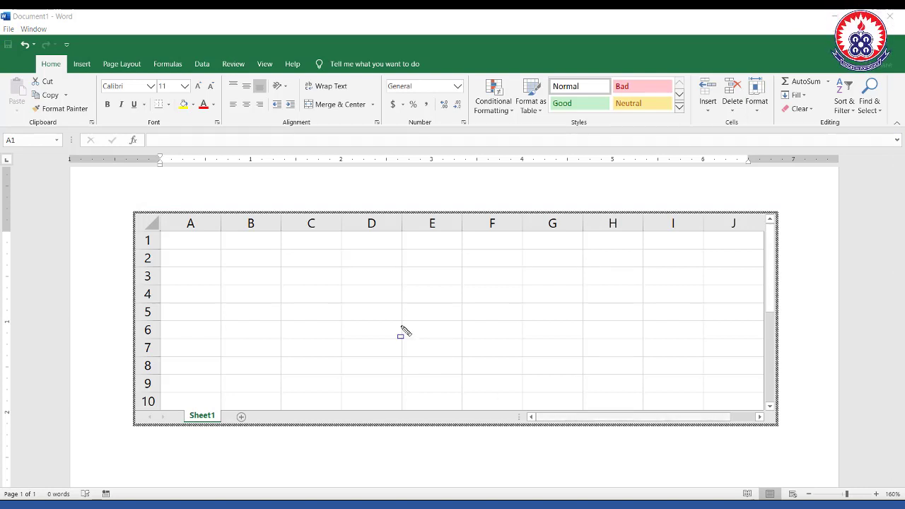
{"action": "left_click_drag", "start_coordinate": [217, 247], "coordinate": [287, 272]}
{"action": "left_click_drag", "start_coordinate": [220, 214], "coordinate": [282, 420]}
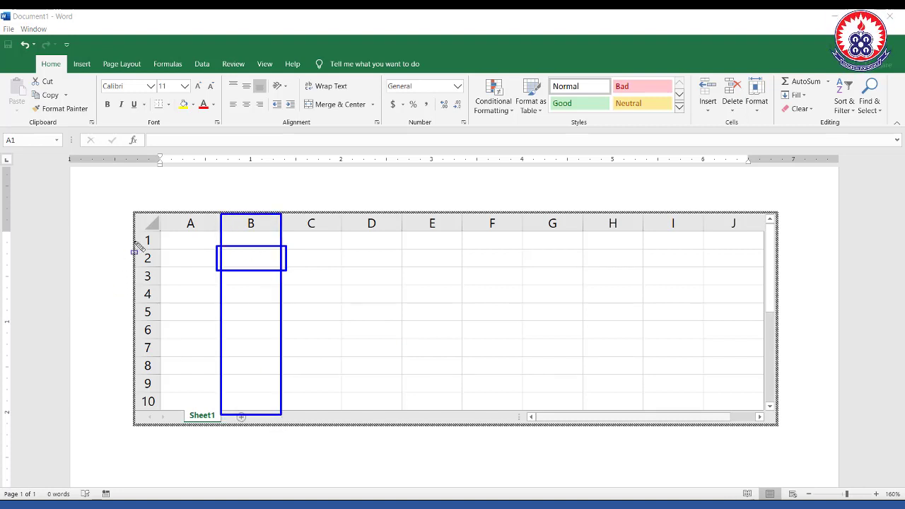
{"action": "left_click_drag", "start_coordinate": [167, 251], "coordinate": [413, 305]}
{"action": "mouse_move", "coordinate": [625, 259]}
{"action": "left_mouse_down"}
{"action": "mouse_move", "coordinate": [650, 258]}
{"action": "mouse_move", "coordinate": [653, 269]}
{"action": "left_mouse_up"}
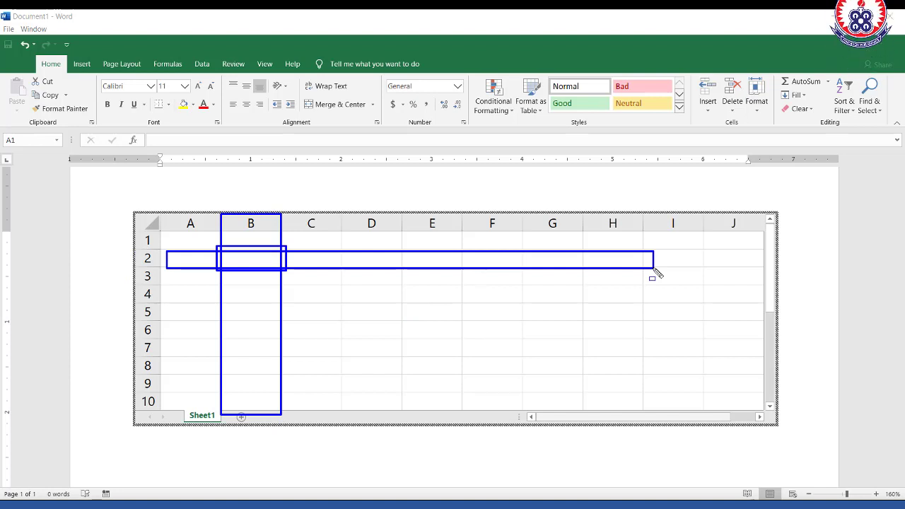
{"action": "key", "text": "Escape"}
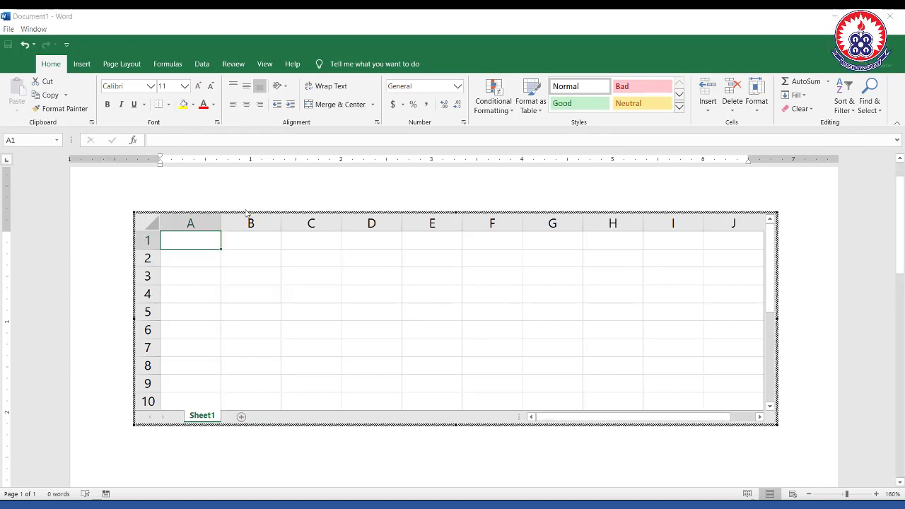
{"action": "mouse_move", "coordinate": [142, 129]}
{"action": "left_mouse_down"}
{"action": "mouse_move", "coordinate": [429, 165]}
{"action": "mouse_move", "coordinate": [875, 156]}
{"action": "left_mouse_up"}
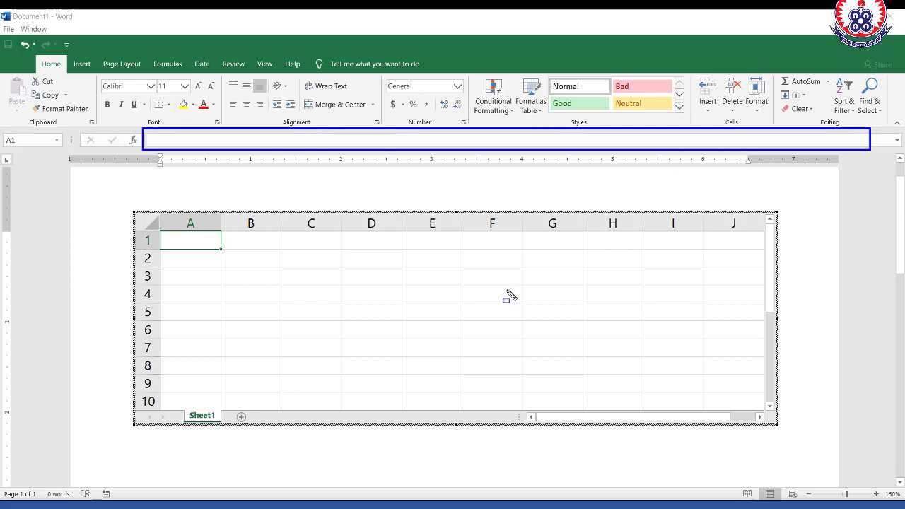
{"action": "key", "text": "Escape"}
Step: Enter the heading "Names" in cell A1 and four students' first names in cells A2 to A5
{"action": "left_click", "coordinate": [199, 241]}
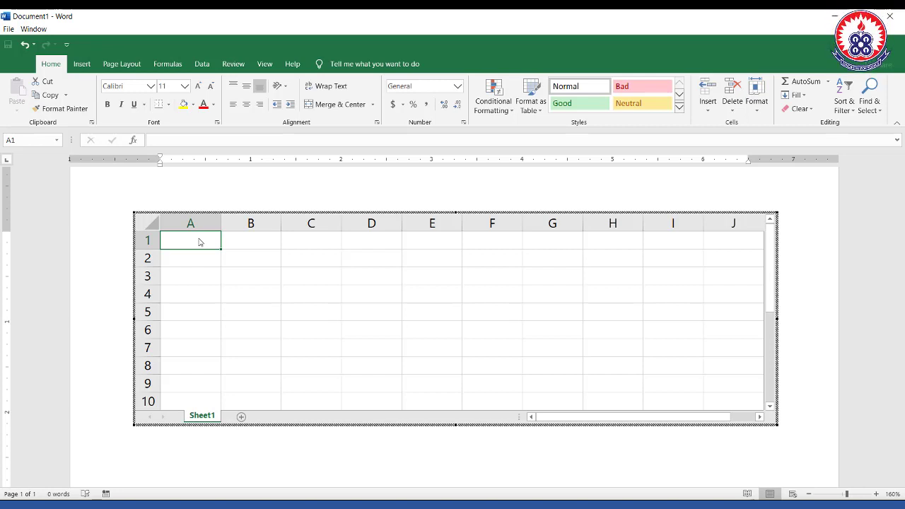
{"action": "type", "text": "Names"}
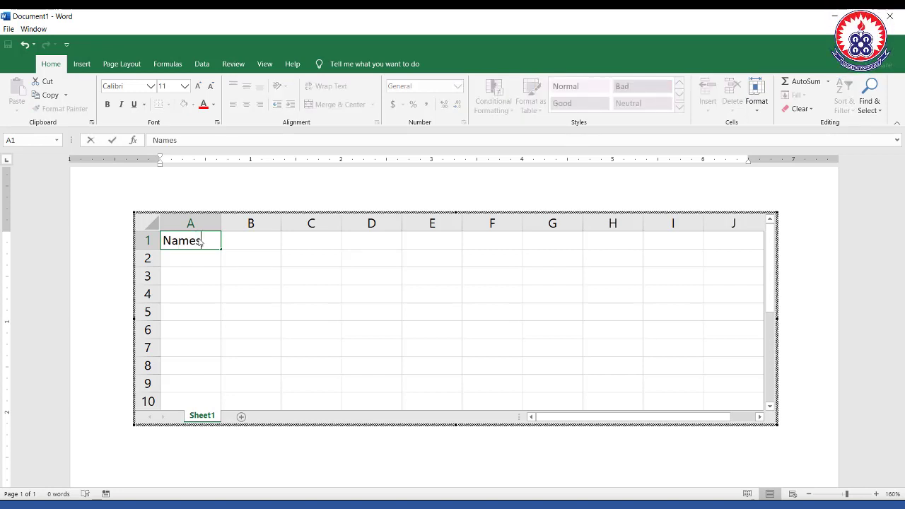
{"action": "key", "text": "Return"}
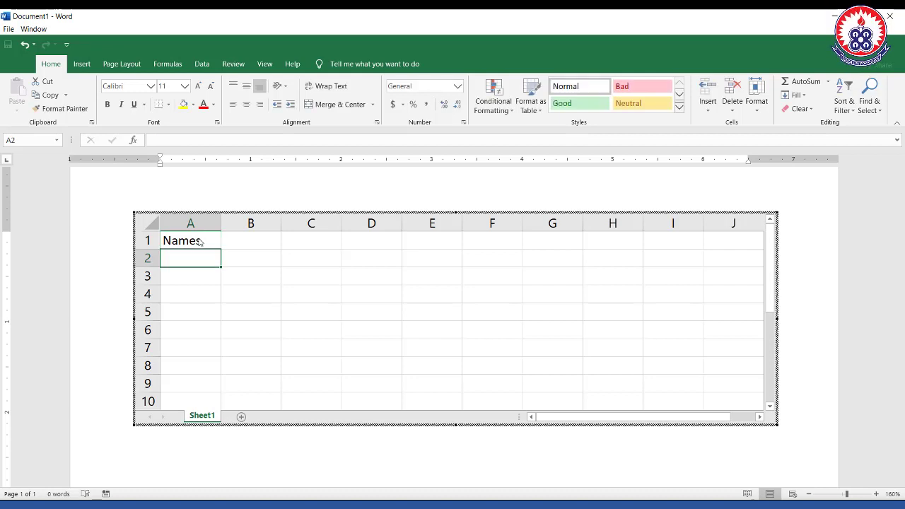
{"action": "type", "text": "Benet"}
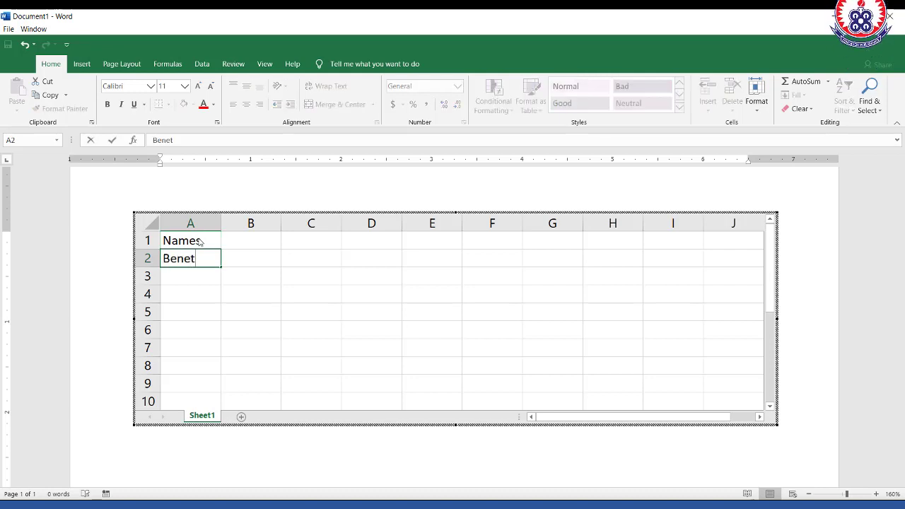
{"action": "key", "text": "Return"}
{"action": "type", "text": "Cynthia"}
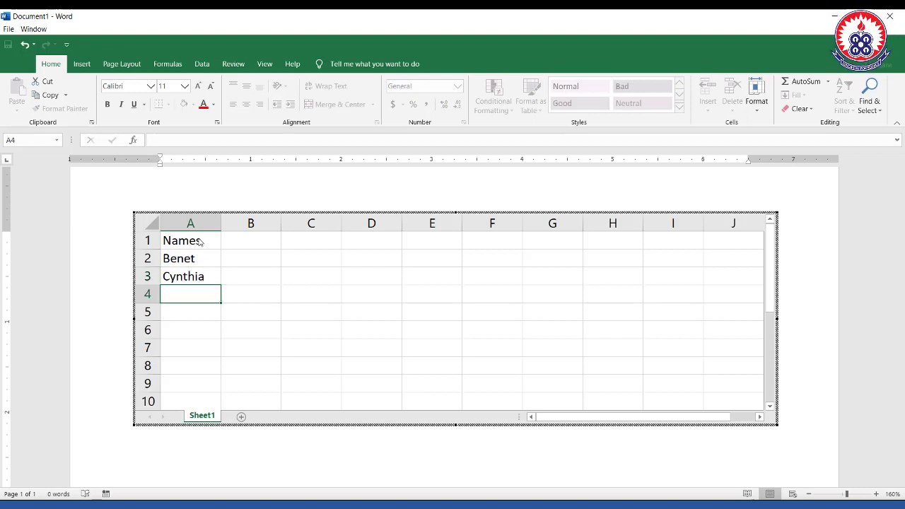
{"action": "key", "text": "Return"}
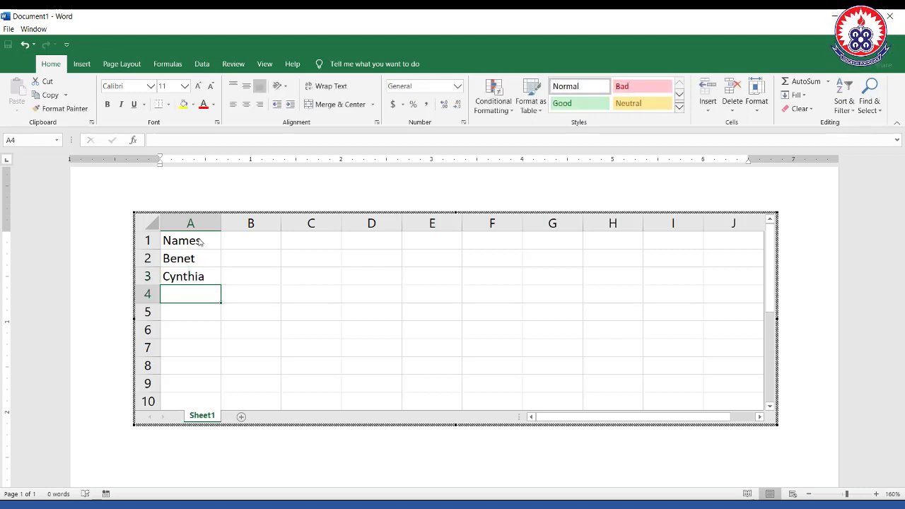
{"action": "type", "text": "Martin"}
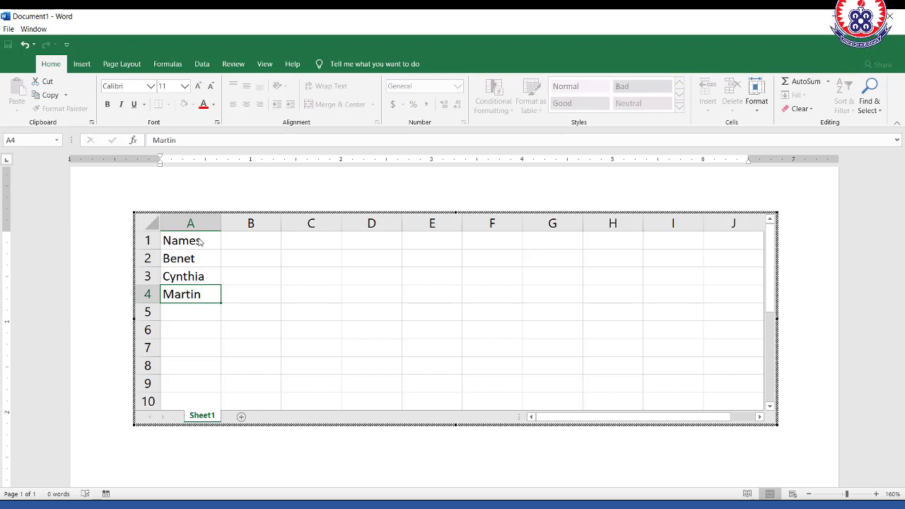
{"action": "key", "text": "Return"}
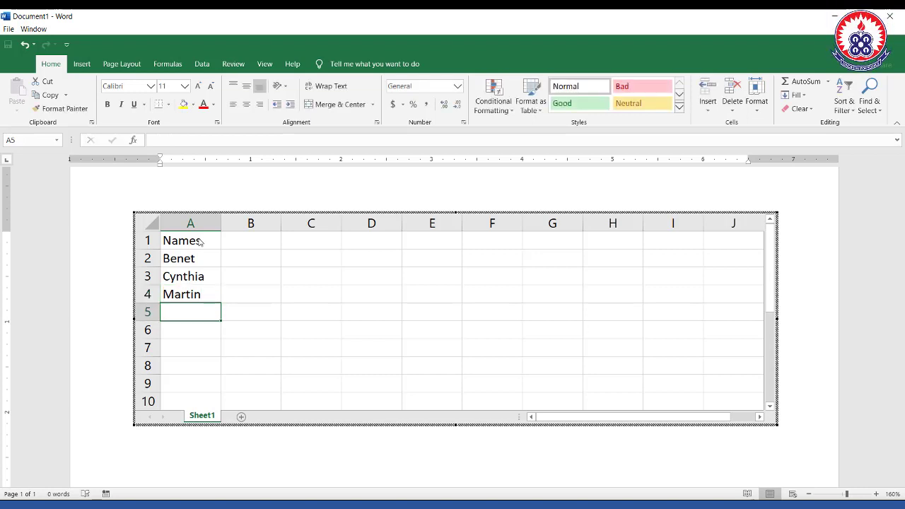
{"action": "type", "text": "Frank"}
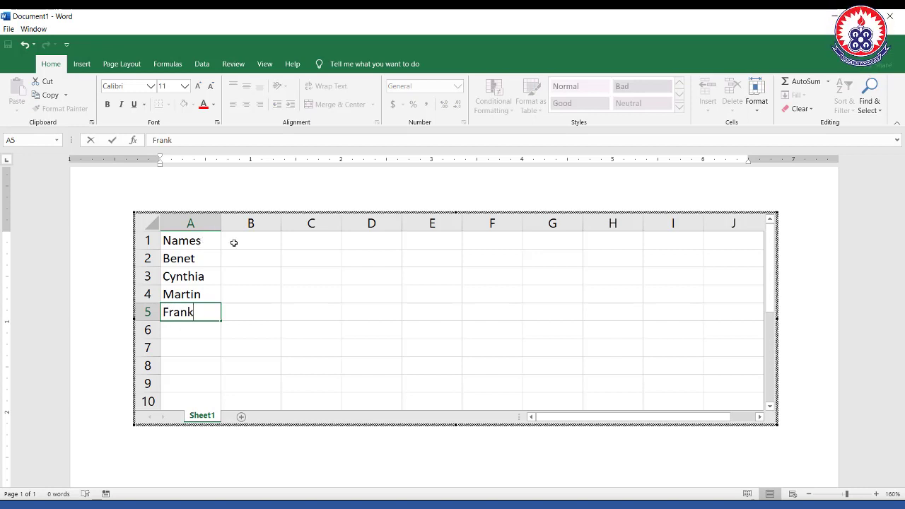
Step: Enter the column headings "CA1", "CA2" and "TOTAL CA" in cells B1 to D1
{"action": "left_click", "coordinate": [240, 242]}
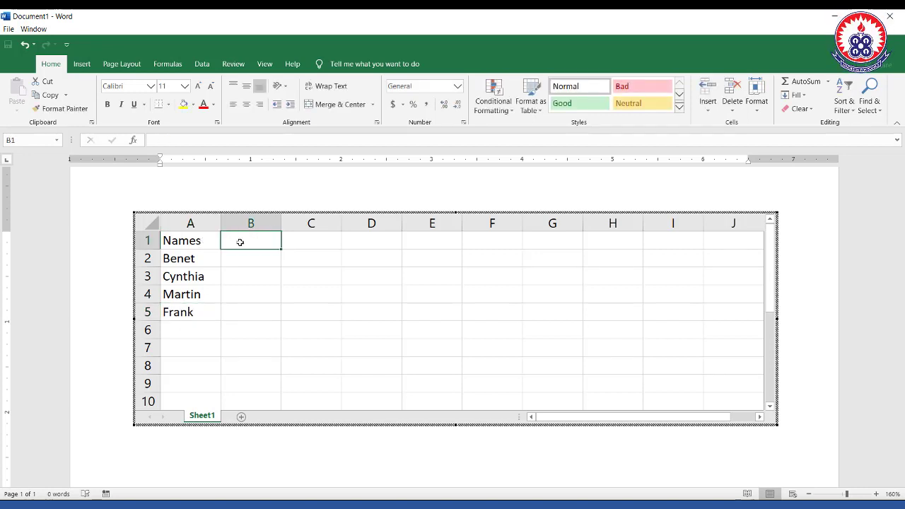
{"action": "type", "text": "CA1"}
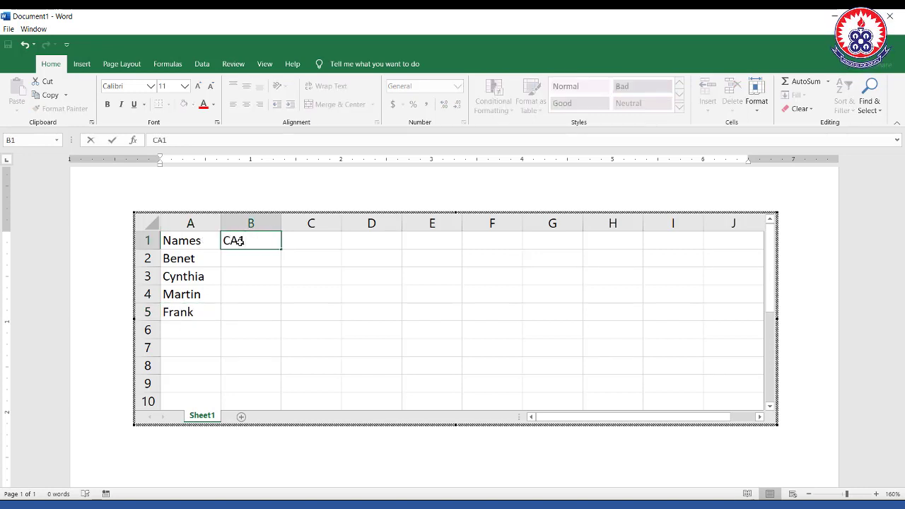
{"action": "key", "text": "Tab"}
{"action": "type", "text": "CA2"}
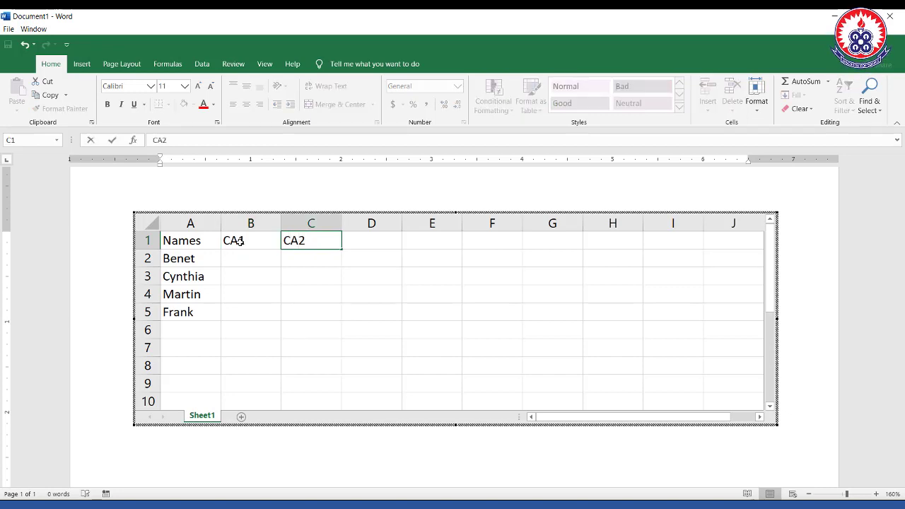
{"action": "key", "text": "Tab"}
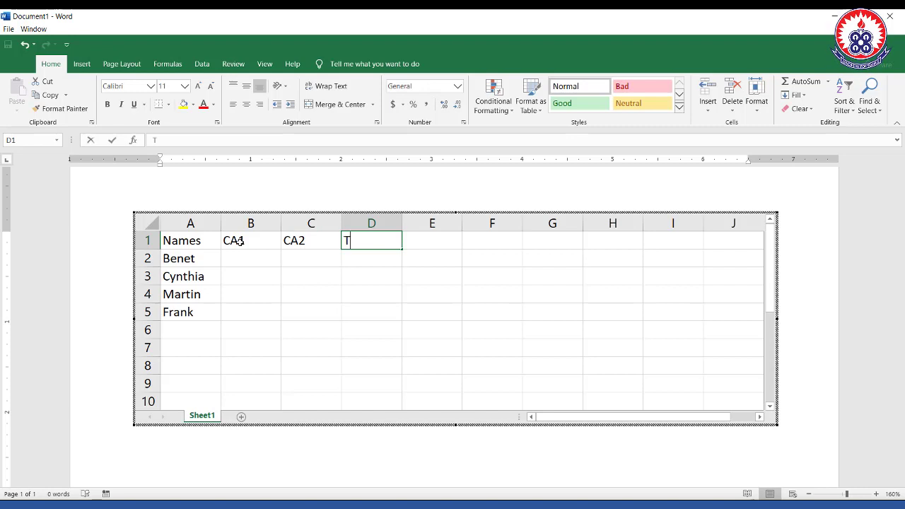
{"action": "type", "text": "TOTAL cA"}
{"action": "key", "text": "BackSpace"}
{"action": "key", "text": "BackSpace"}
{"action": "type", "text": "ca"}
{"action": "key", "text": "BackSpace"}
{"action": "key", "text": "BackSpace"}
{"action": "type", "text": "CA"}
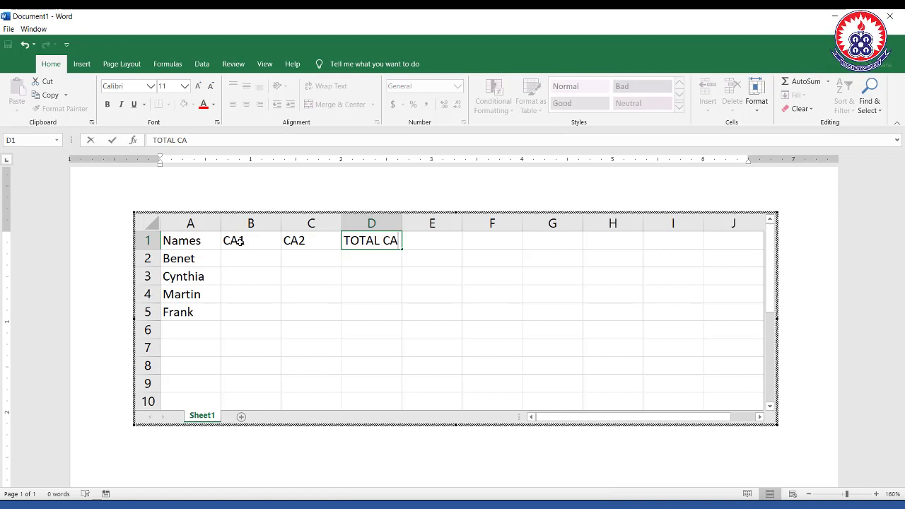
Step: Add the headings "Exam" in cell E1 and "total marks" in cell F1
{"action": "key", "text": "Tab"}
{"action": "type", "text": "Exam"}
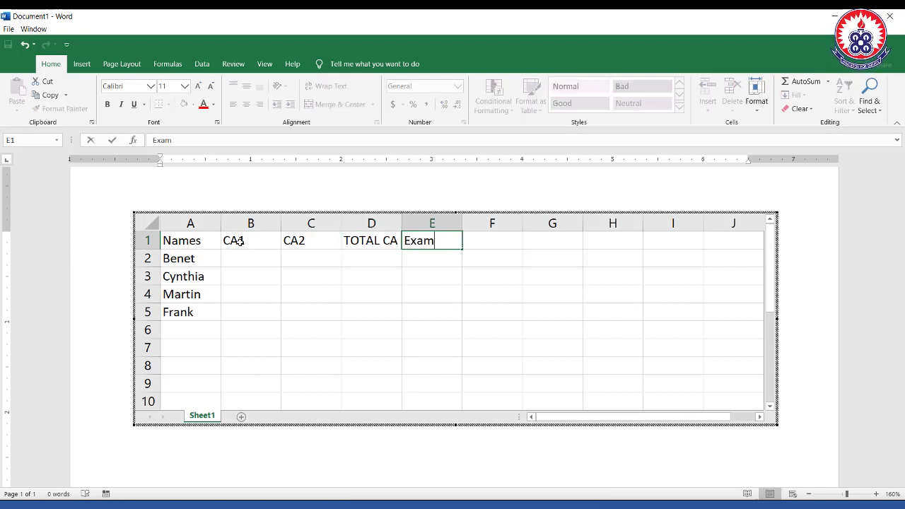
{"action": "key", "text": "Tab"}
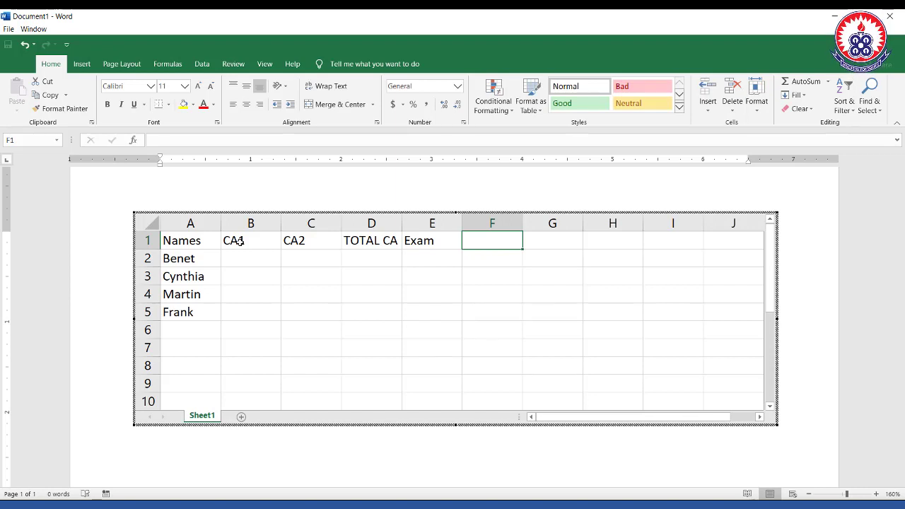
{"action": "type", "text": "to"}
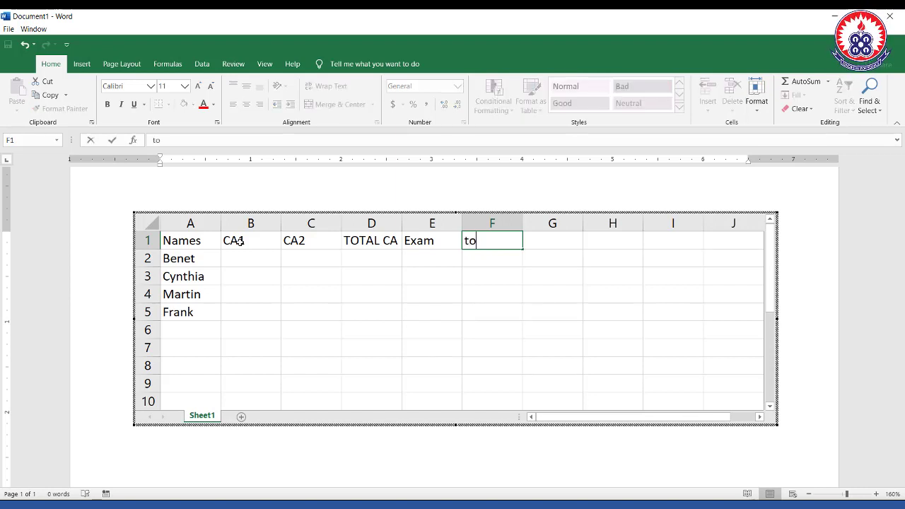
{"action": "type", "text": "tal marks"}
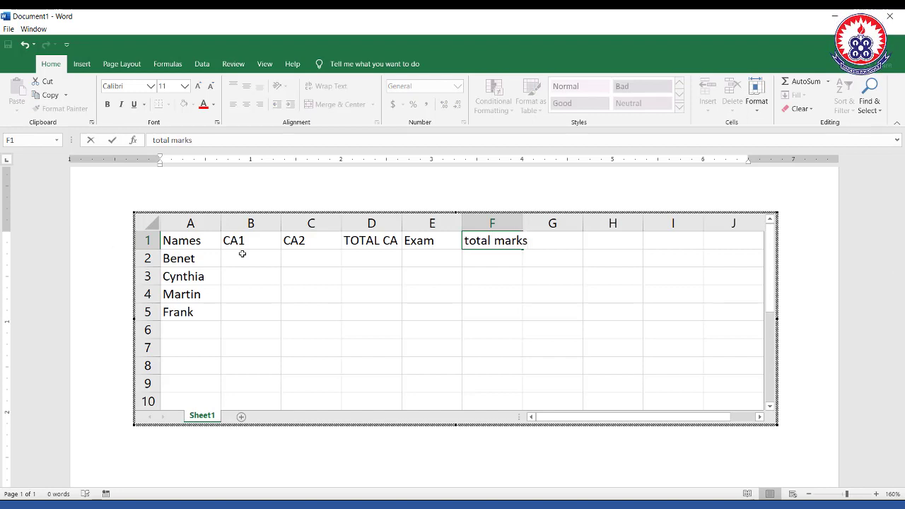
Step: Enter a score of 20 for both CA1 and CA2 in the first student's row, cells B2 and C2
{"action": "left_click", "coordinate": [241, 254]}
{"action": "type", "text": "20"}
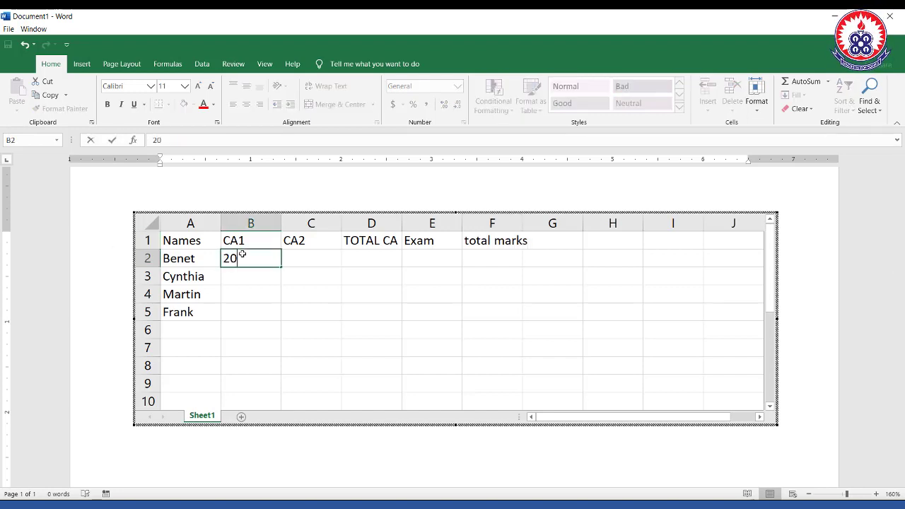
{"action": "key", "text": "Tab"}
{"action": "type", "text": "20"}
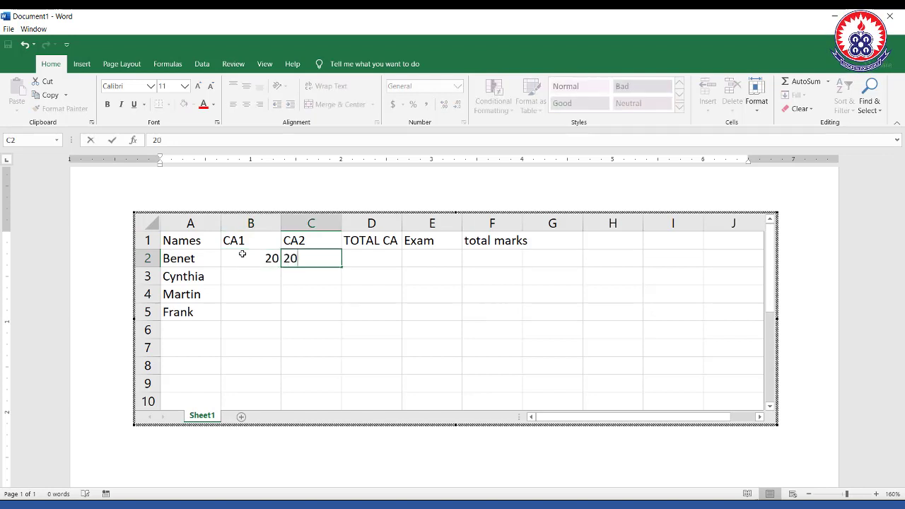
{"action": "key", "text": "Tab"}
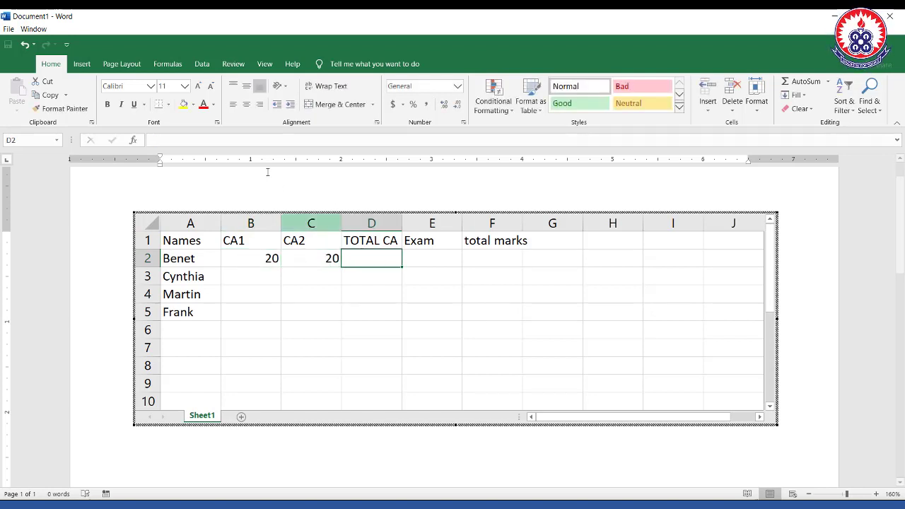
Step: Calculate the first student's total CA in cell D2 with the formula =SUM(B2,C2)
{"action": "type", "text": "="}
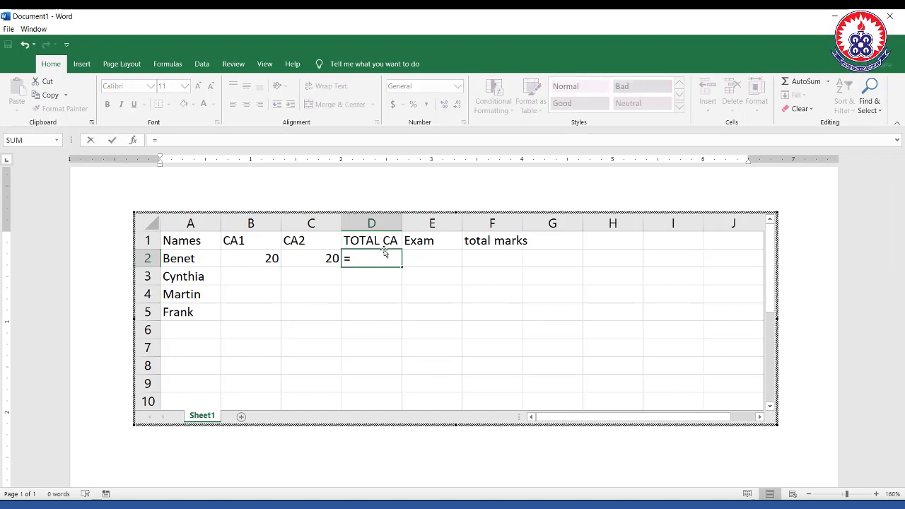
{"action": "type", "text": "sum"}
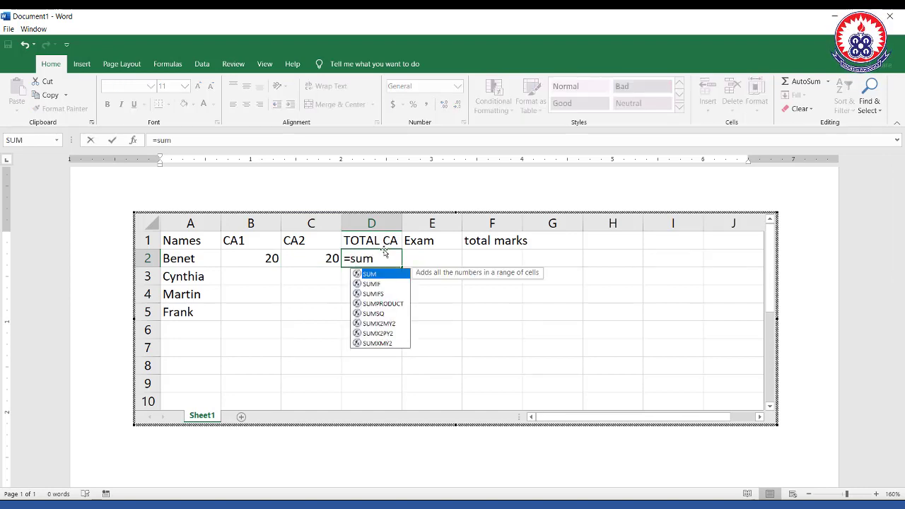
{"action": "type", "text": "("}
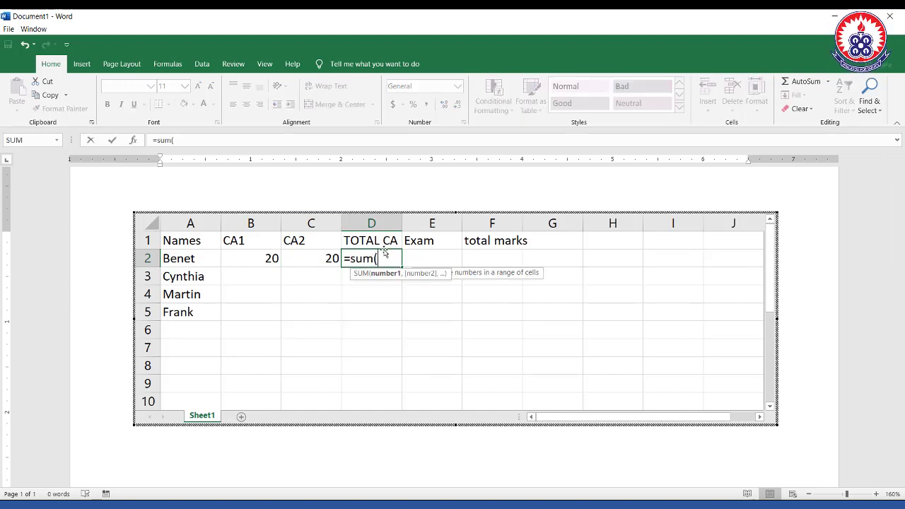
{"action": "left_click", "coordinate": [267, 259]}
{"action": "type", "text": ","}
{"action": "left_click", "coordinate": [312, 259]}
{"action": "type", "text": ")"}
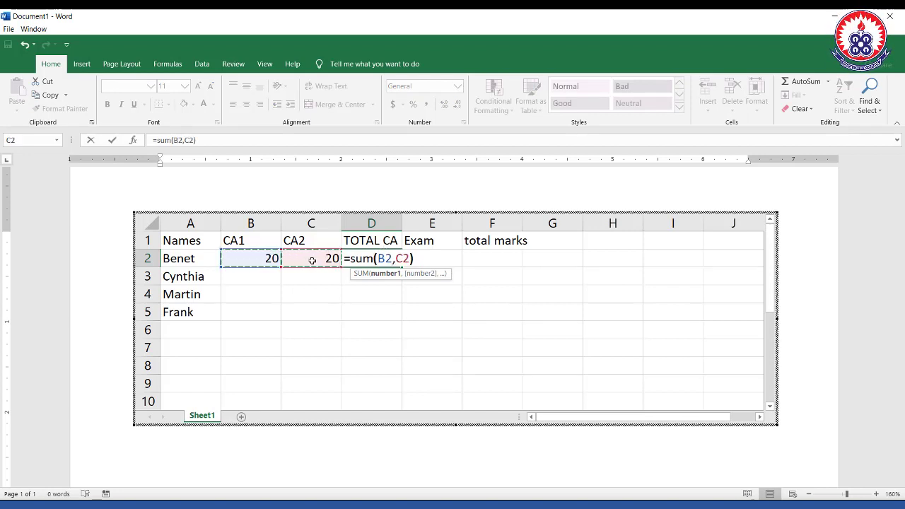
{"action": "key", "text": "Return"}
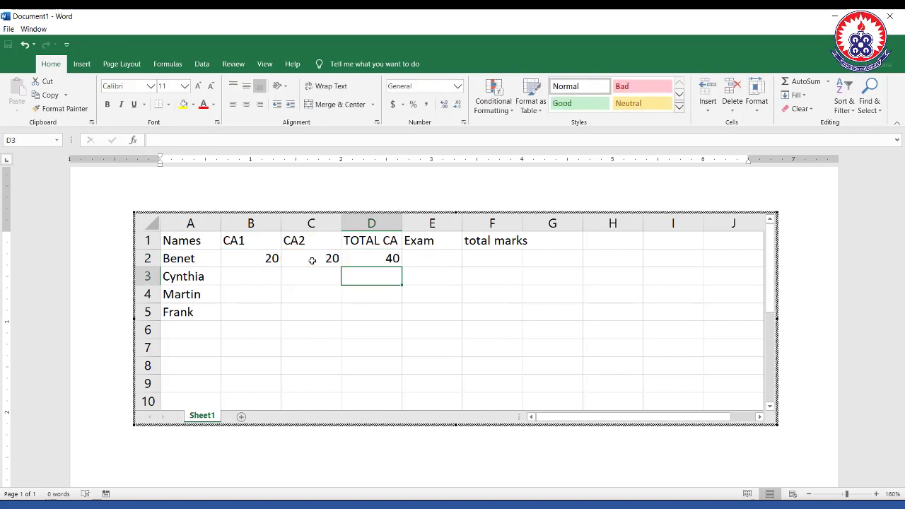
{"action": "left_click", "coordinate": [377, 258]}
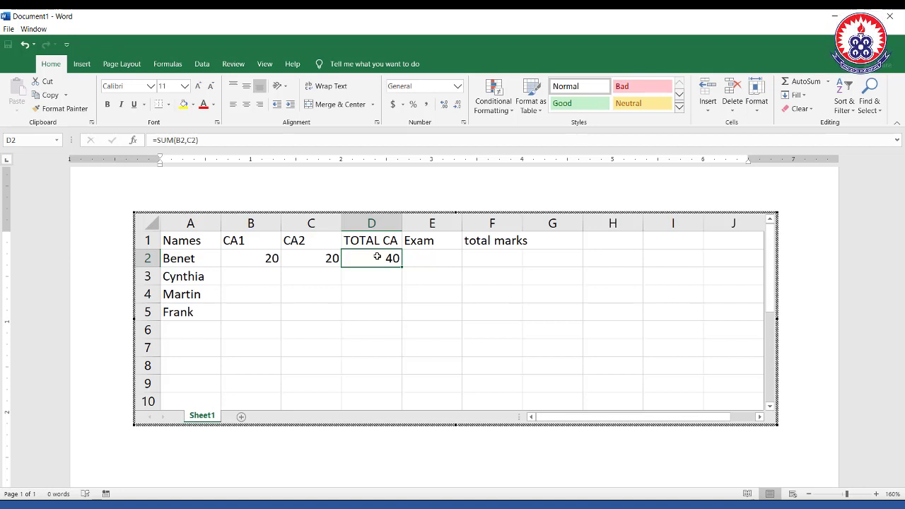
Step: Insert a blank column between the "TOTAL CA" and "Exam" columns
{"action": "left_click", "coordinate": [443, 255]}
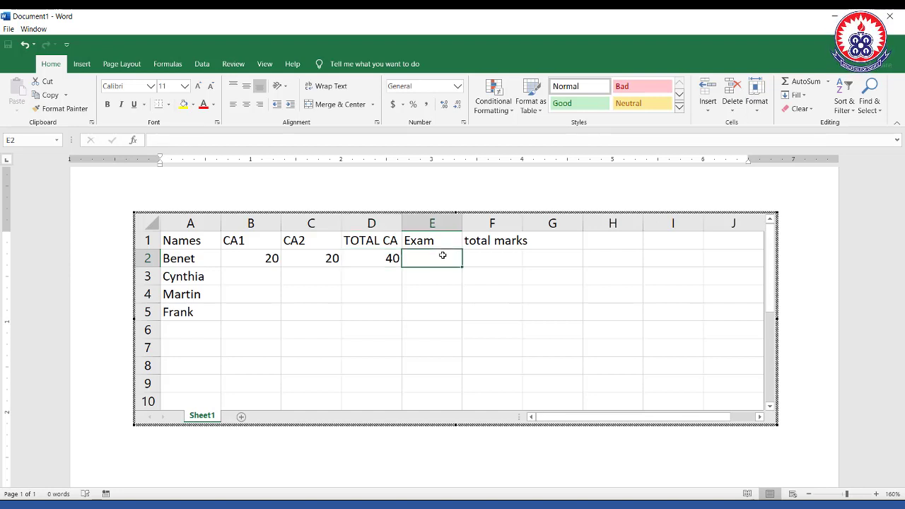
{"action": "left_click", "coordinate": [399, 223]}
{"action": "right_click", "coordinate": [402, 224]}
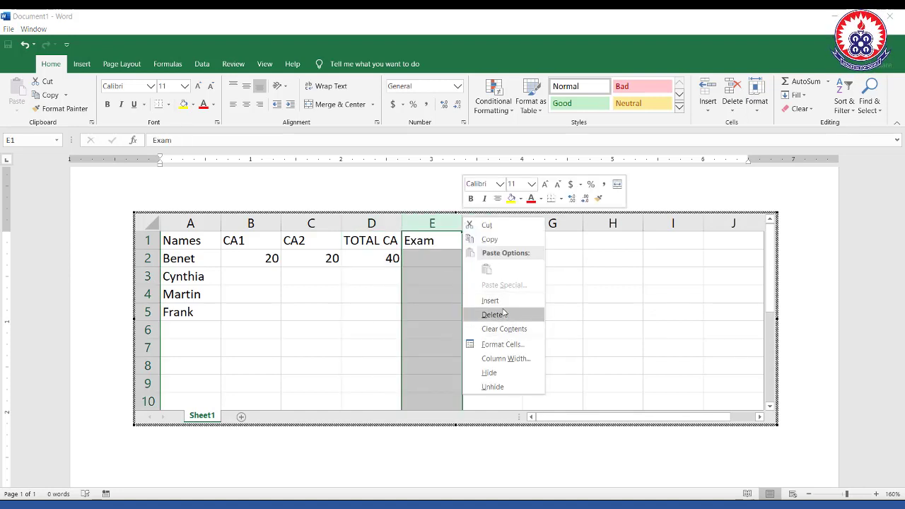
{"action": "key", "text": "Escape"}
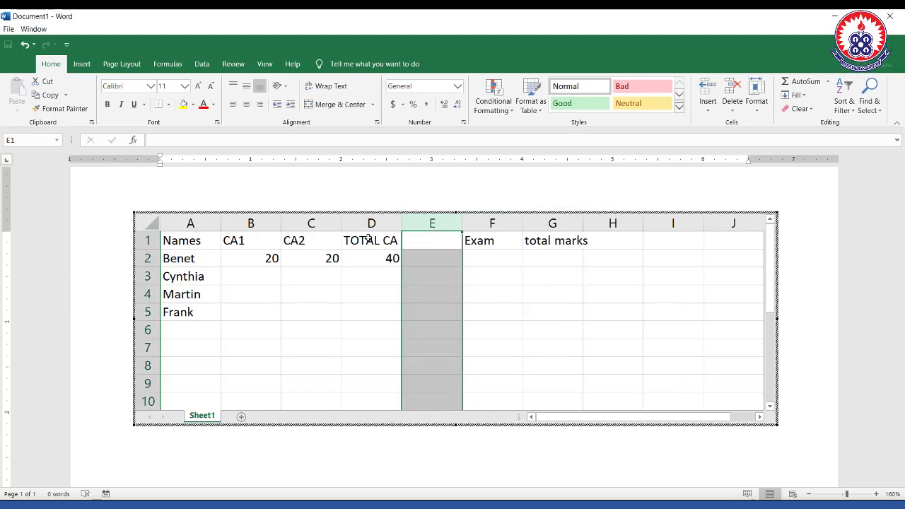
Step: Add the heading "CA 30%" in cell E1 of the blank column
{"action": "left_click", "coordinate": [437, 243]}
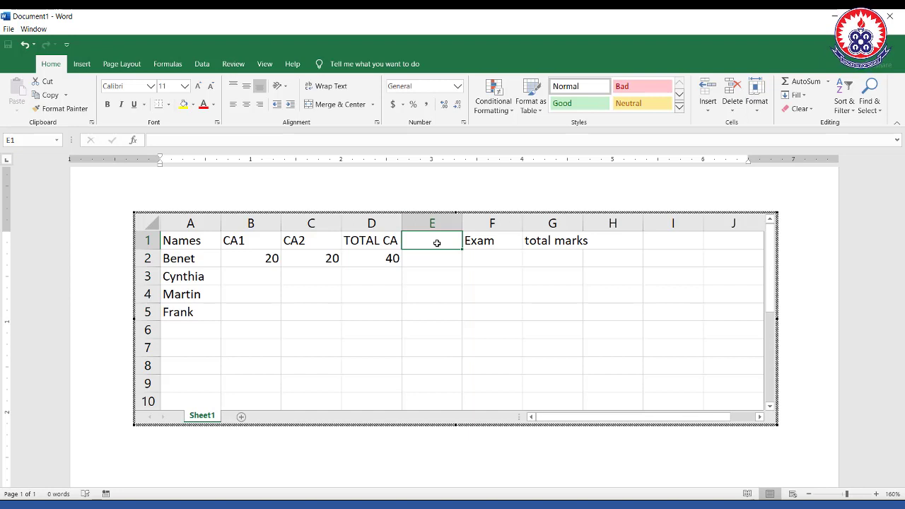
{"action": "type", "text": "30"}
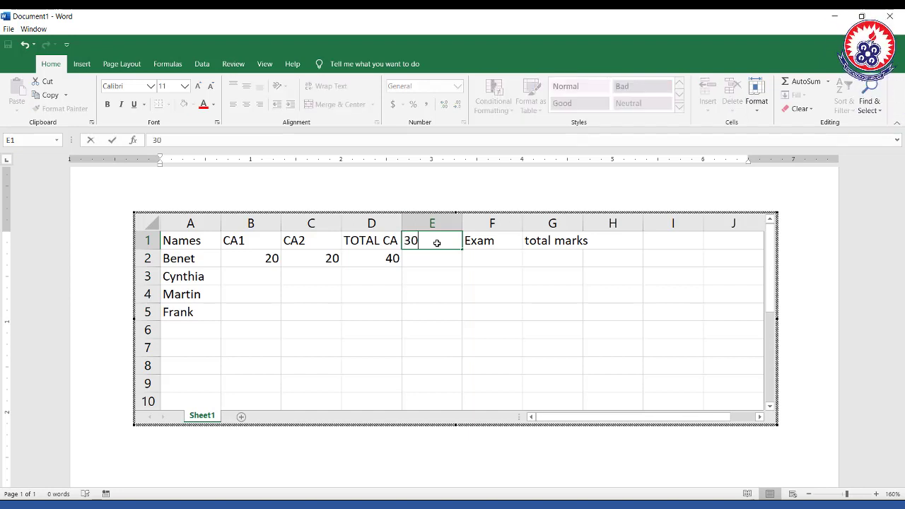
{"action": "key", "text": "BackSpace"}
{"action": "key", "text": "BackSpace"}
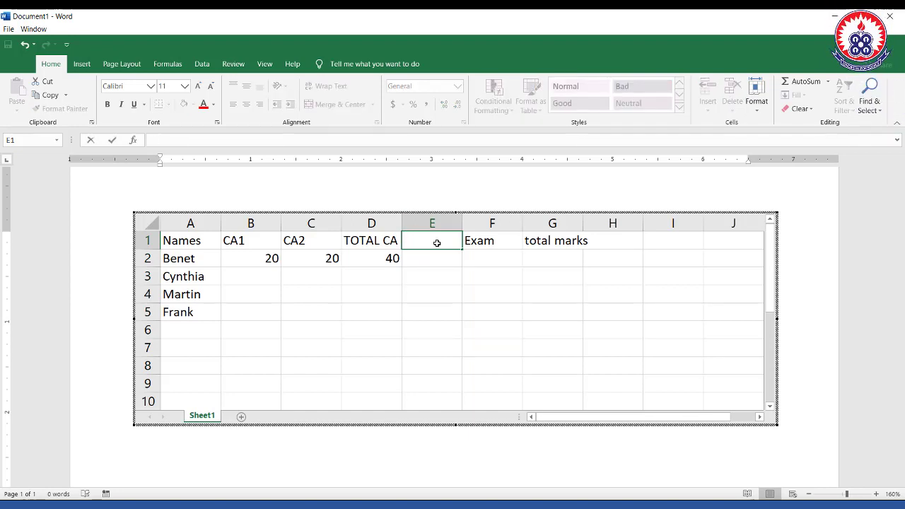
{"action": "type", "text": "CA"}
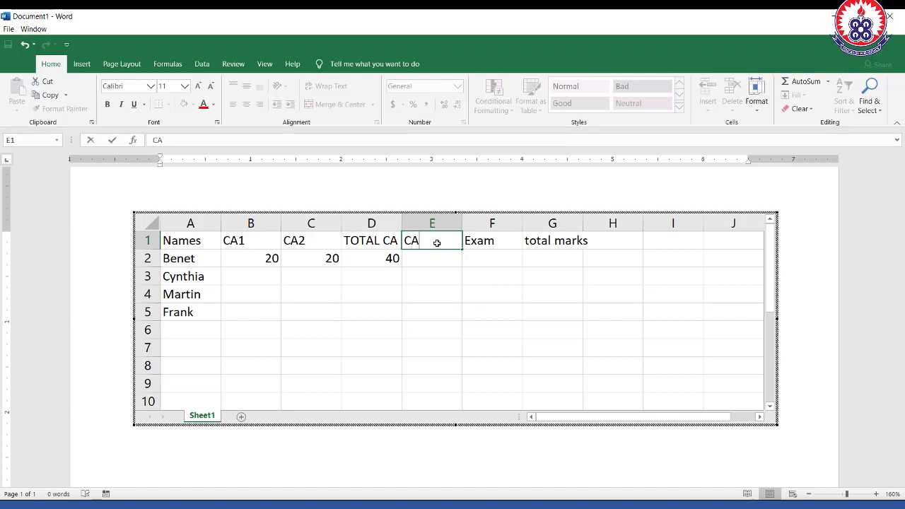
{"action": "type", "text": " 30*"}
{"action": "key", "text": "BackSpace"}
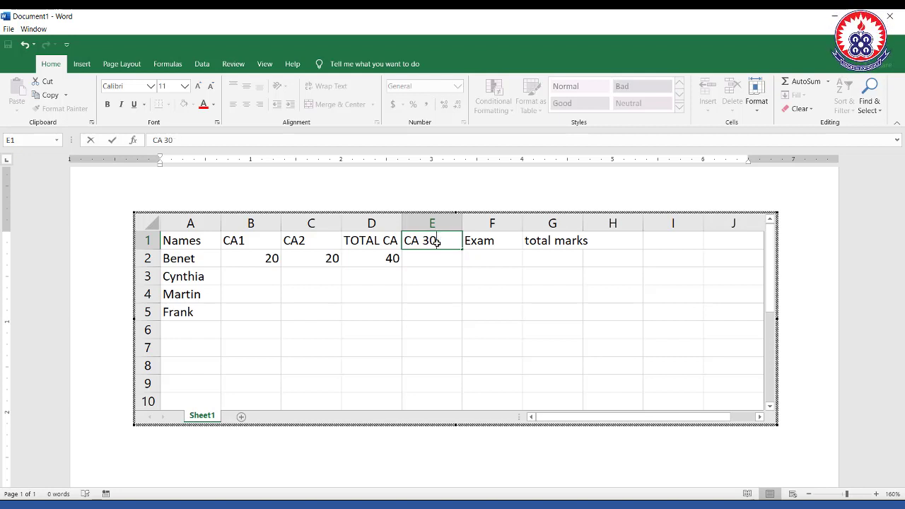
{"action": "type", "text": "%"}
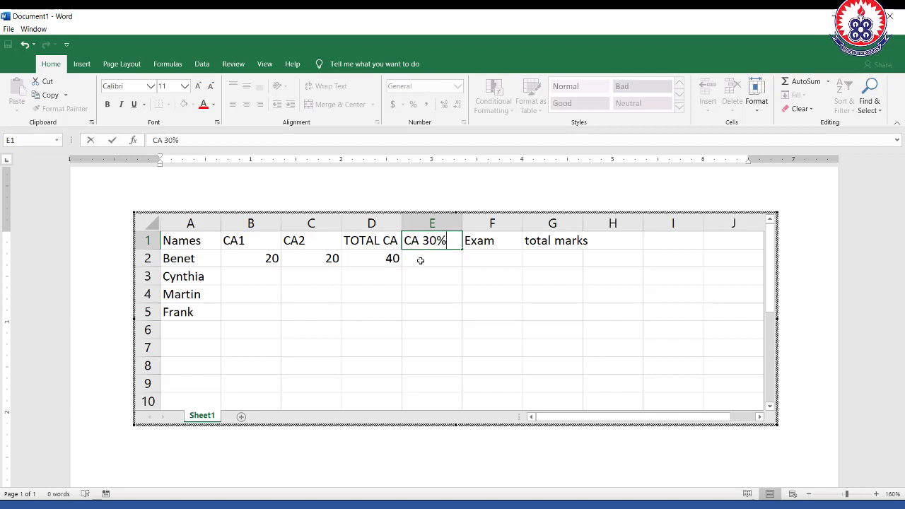
Step: Calculate 30% of the first student's total CA in cell E2 with the formula =30/100*D2
{"action": "left_click", "coordinate": [420, 260]}
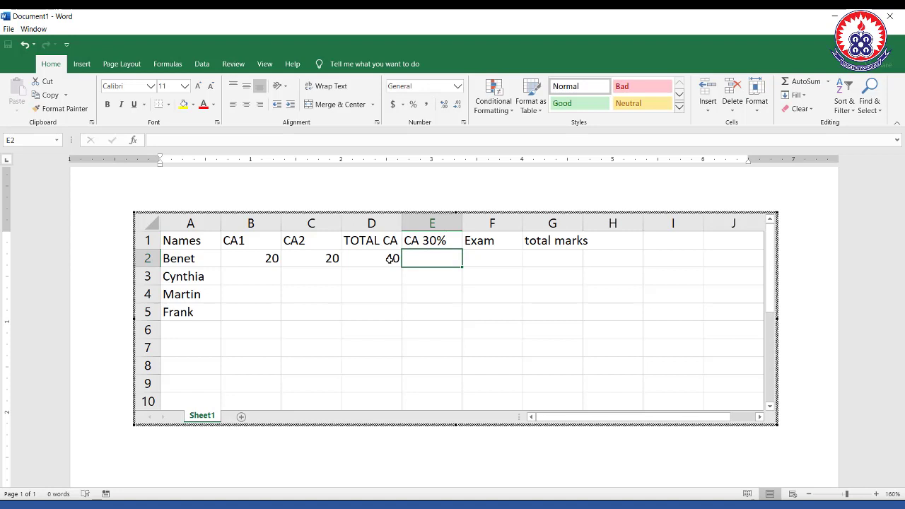
{"action": "left_click", "coordinate": [391, 258]}
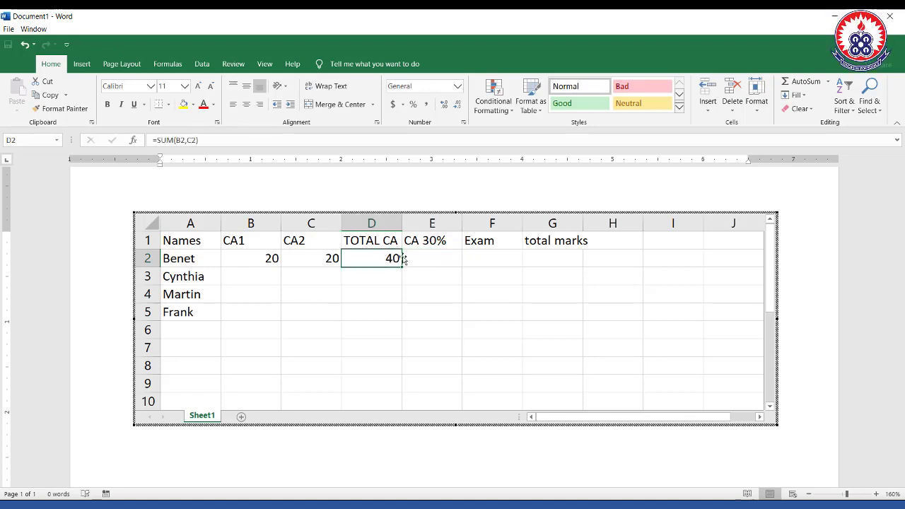
{"action": "left_click", "coordinate": [446, 255]}
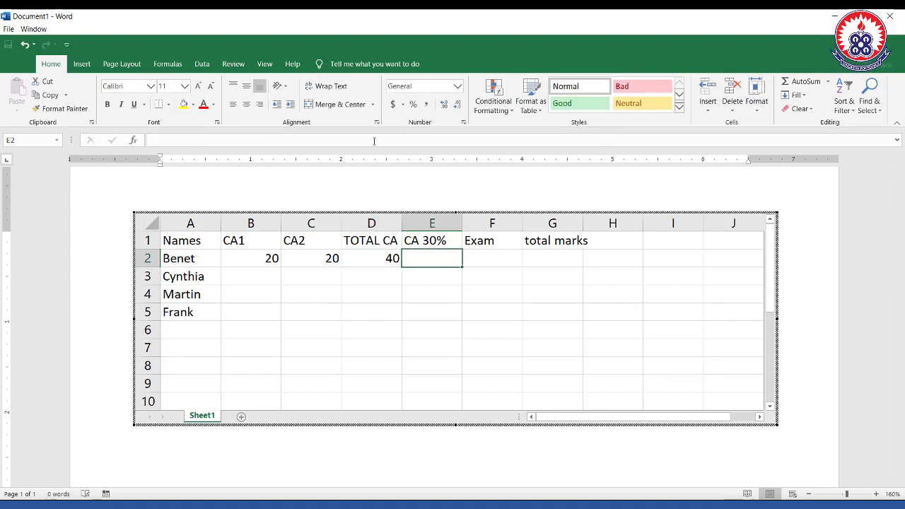
{"action": "type", "text": "="}
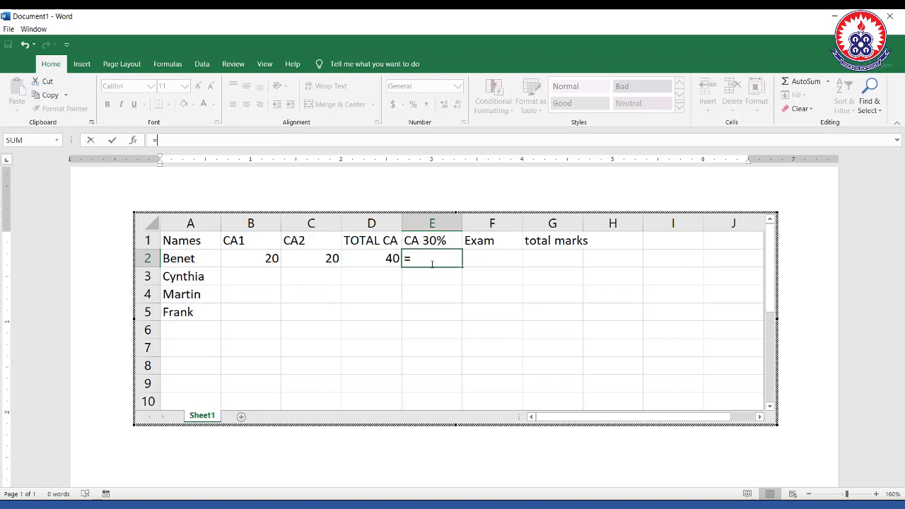
{"action": "type", "text": "30/100*"}
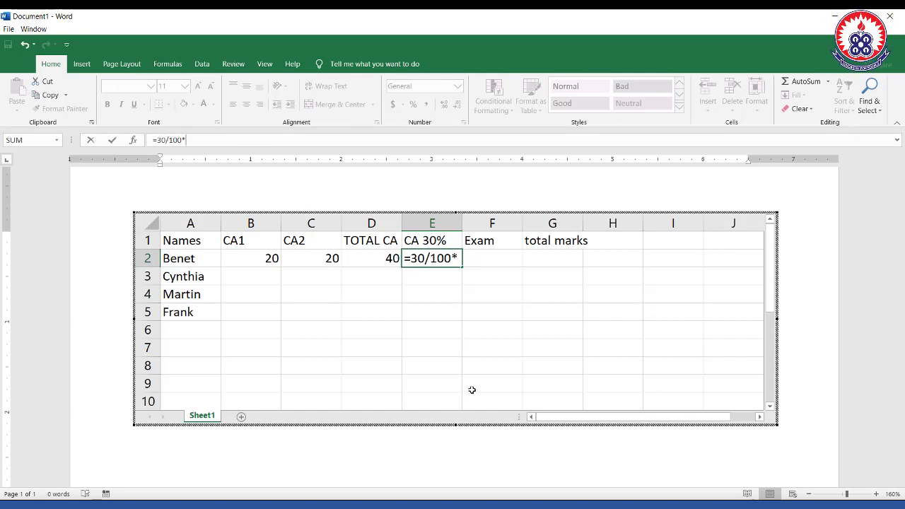
{"action": "left_click", "coordinate": [373, 259]}
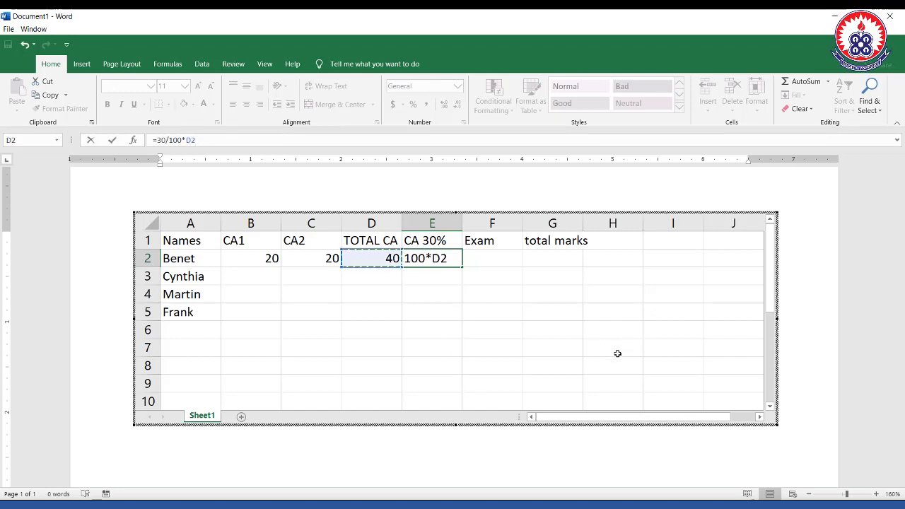
{"action": "key", "text": "Return"}
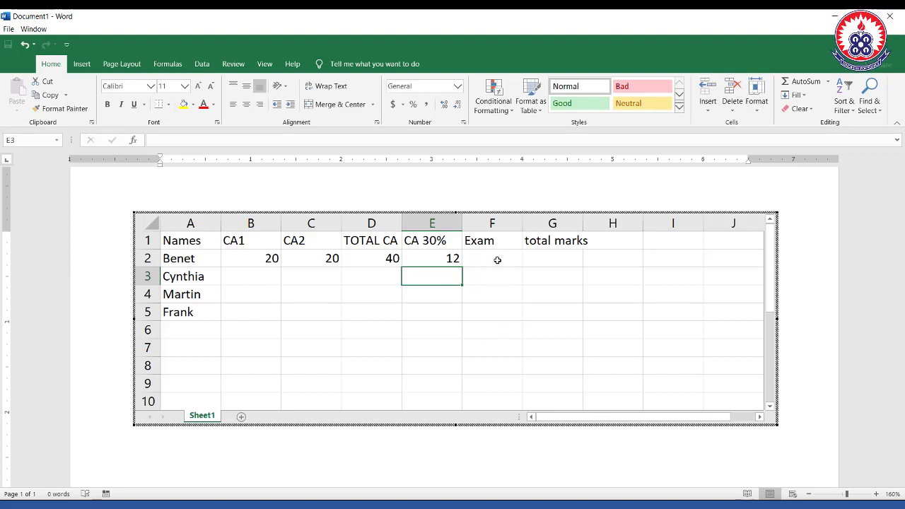
Step: Enter an exam score of 60 in the first student's row, cell F2
{"action": "left_click", "coordinate": [497, 260]}
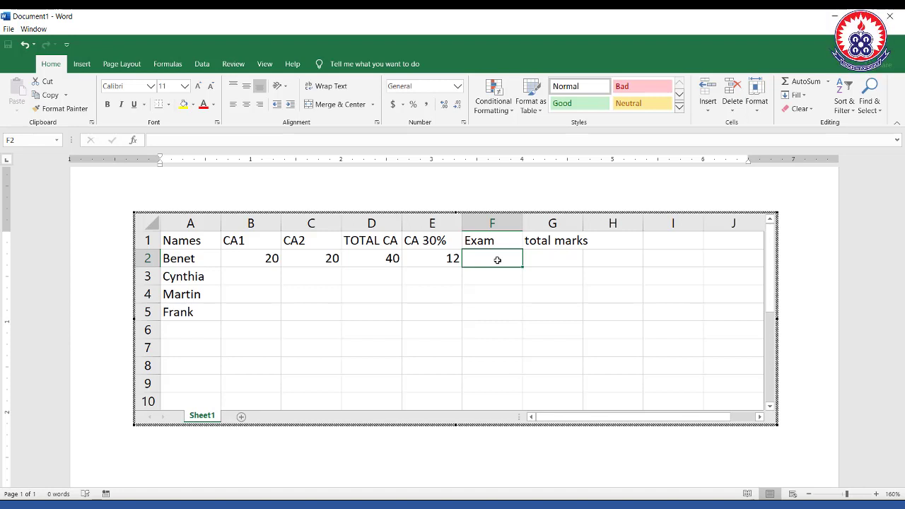
{"action": "type", "text": "60"}
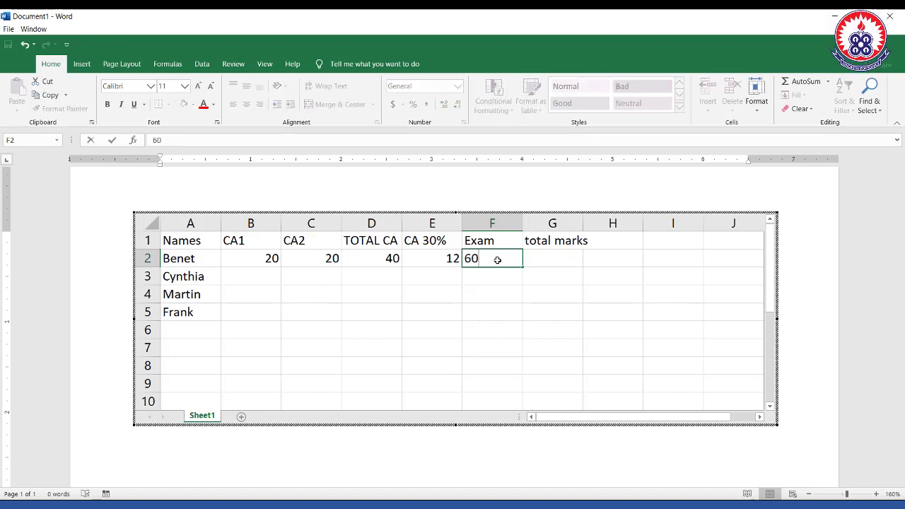
{"action": "left_click", "coordinate": [553, 258]}
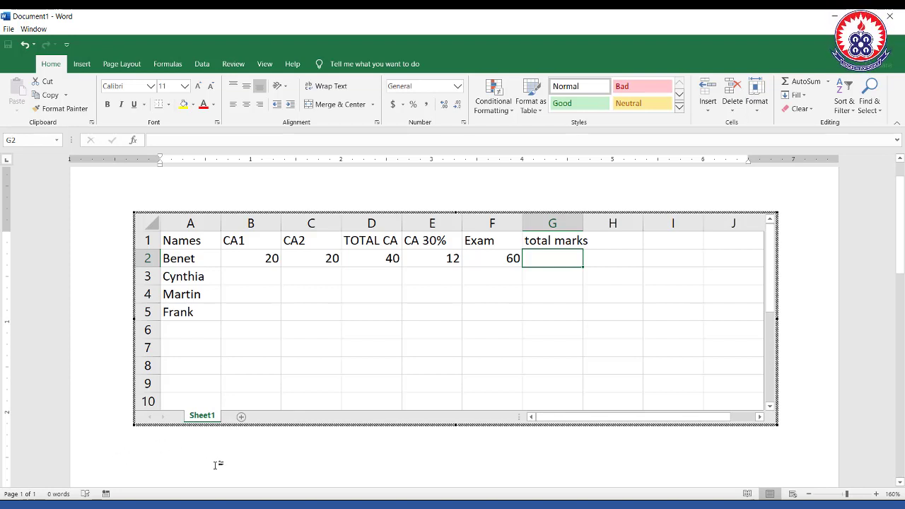
Step: Leave spreadsheet editing and delete the embedded Excel worksheet from the document
{"action": "left_click_drag", "start_coordinate": [213, 433], "coordinate": [385, 480]}
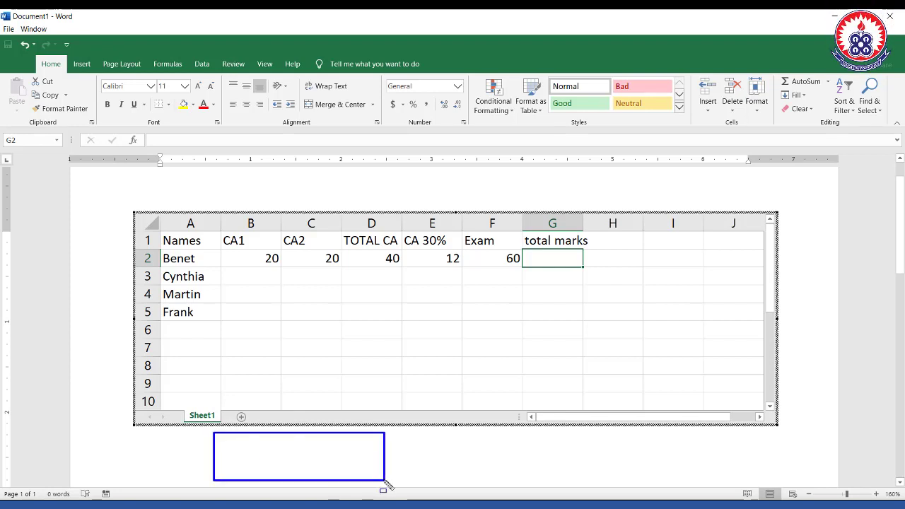
{"action": "left_click_drag", "start_coordinate": [387, 484], "coordinate": [384, 485]}
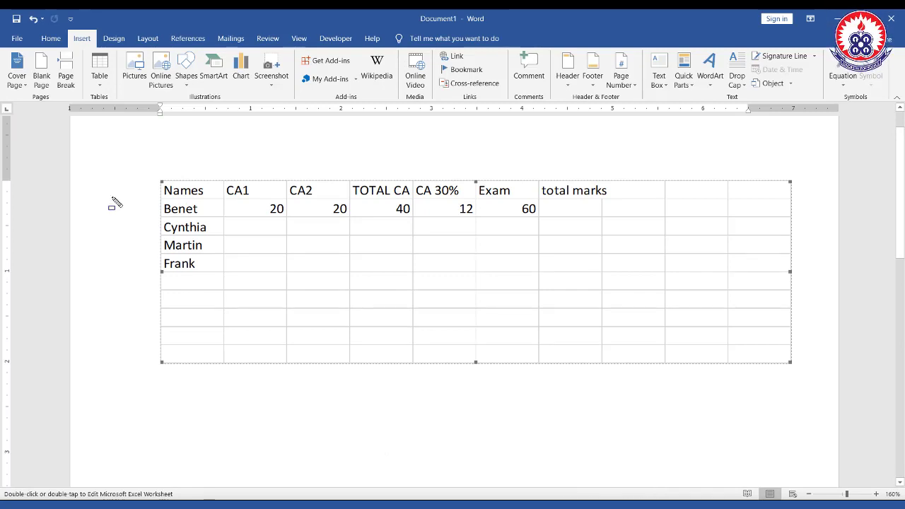
{"action": "mouse_move", "coordinate": [150, 171]}
{"action": "left_mouse_down"}
{"action": "mouse_move", "coordinate": [374, 280]}
{"action": "mouse_move", "coordinate": [706, 352]}
{"action": "mouse_move", "coordinate": [812, 392]}
{"action": "left_mouse_up"}
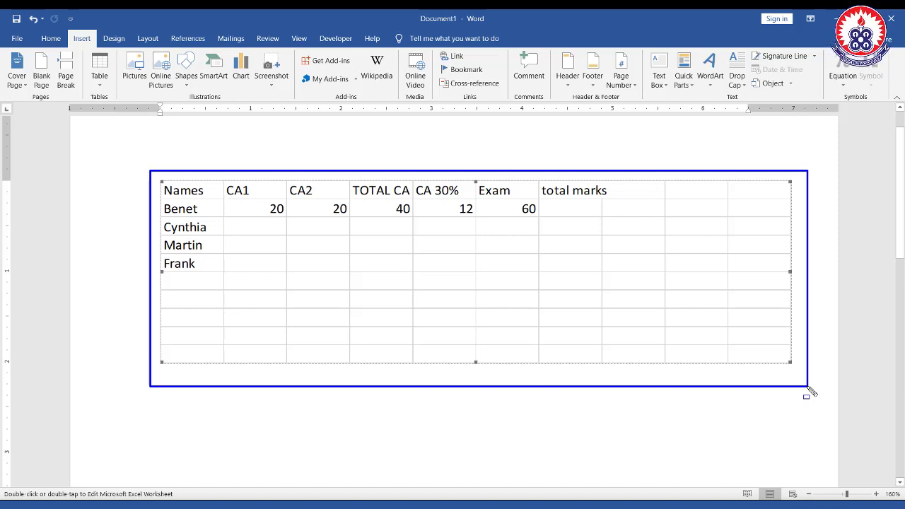
{"action": "key", "text": "Escape"}
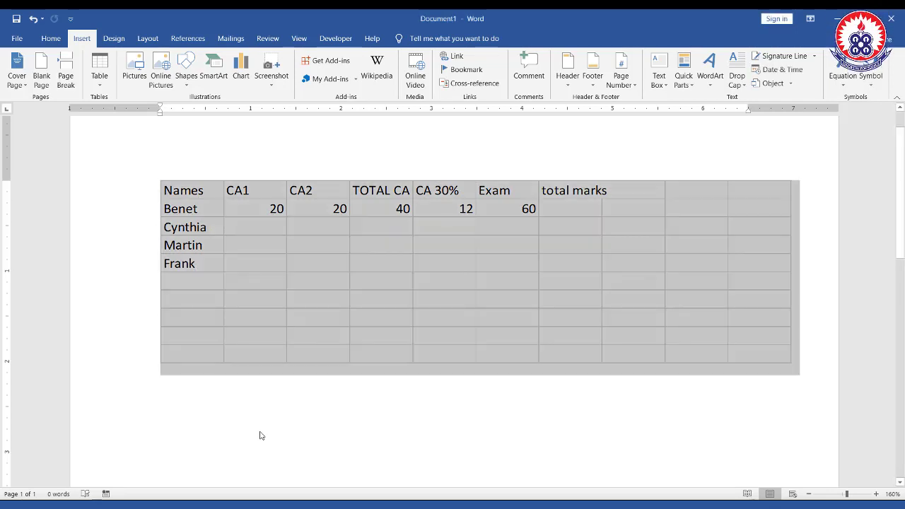
{"action": "key", "text": "Delete"}
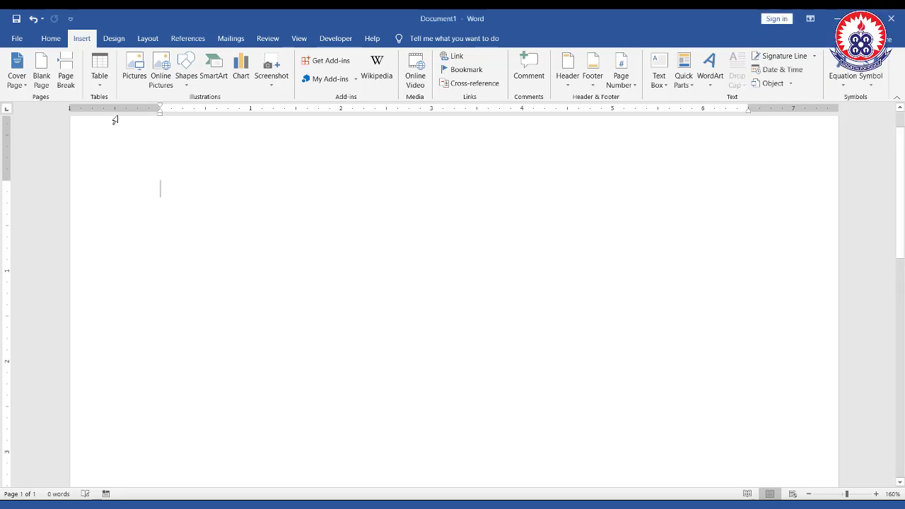
Step: Examine the built-in calendar designs offered by the Quick Tables gallery
{"action": "left_click", "coordinate": [98, 83]}
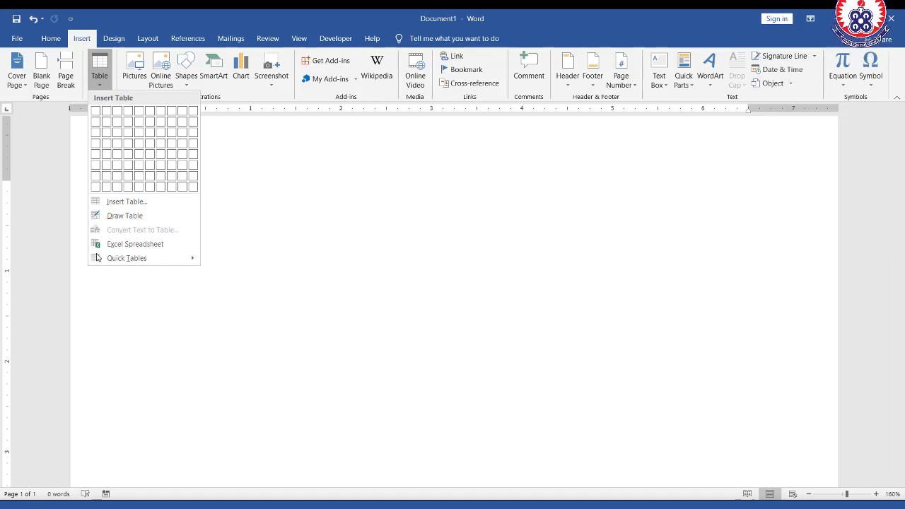
{"action": "left_click", "coordinate": [102, 88]}
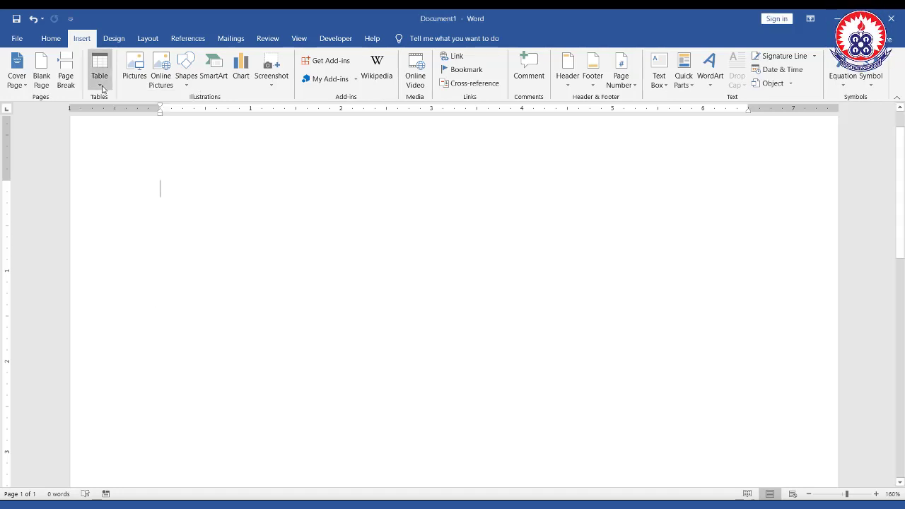
{"action": "left_click", "coordinate": [101, 88]}
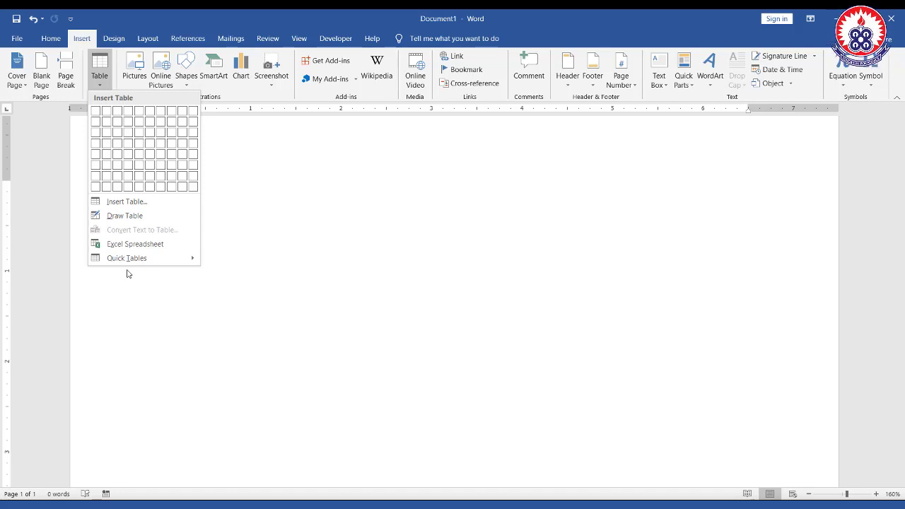
{"action": "left_click_drag", "start_coordinate": [85, 250], "coordinate": [202, 268]}
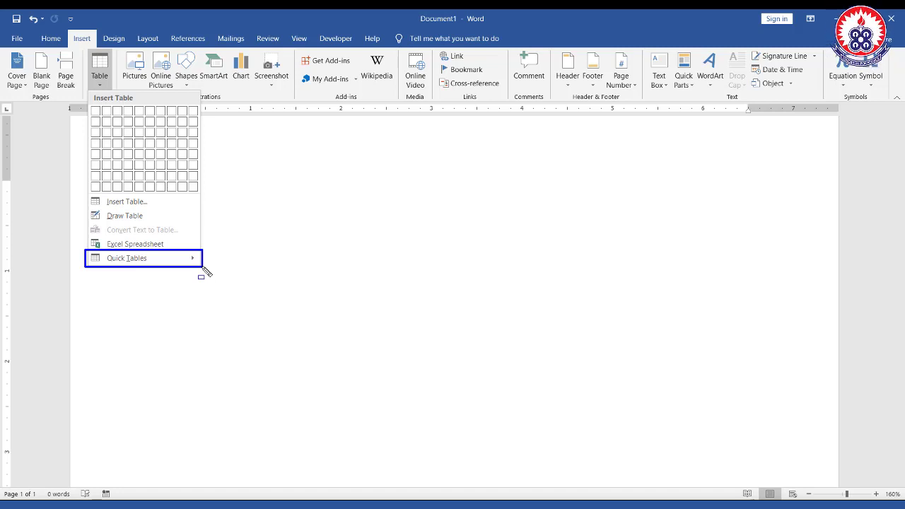
{"action": "left_click", "coordinate": [203, 269]}
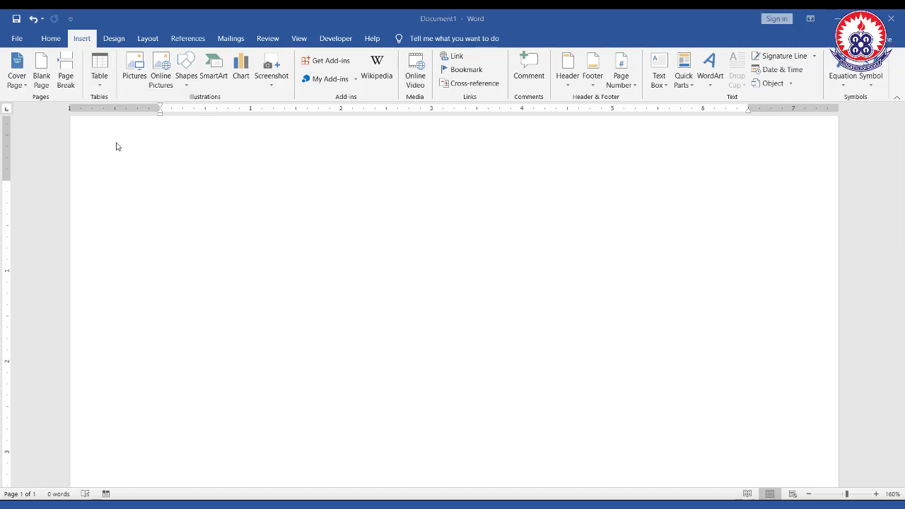
{"action": "left_click", "coordinate": [100, 83]}
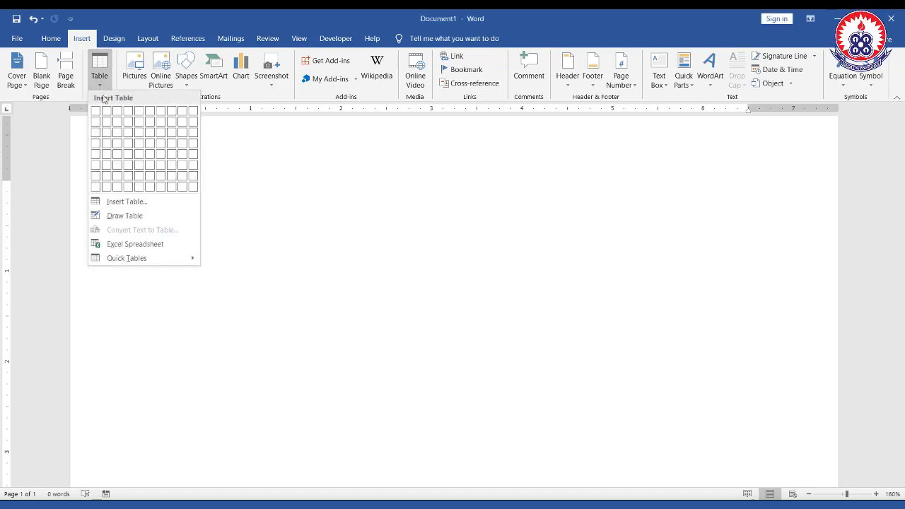
{"action": "mouse_move", "coordinate": [182, 263]}
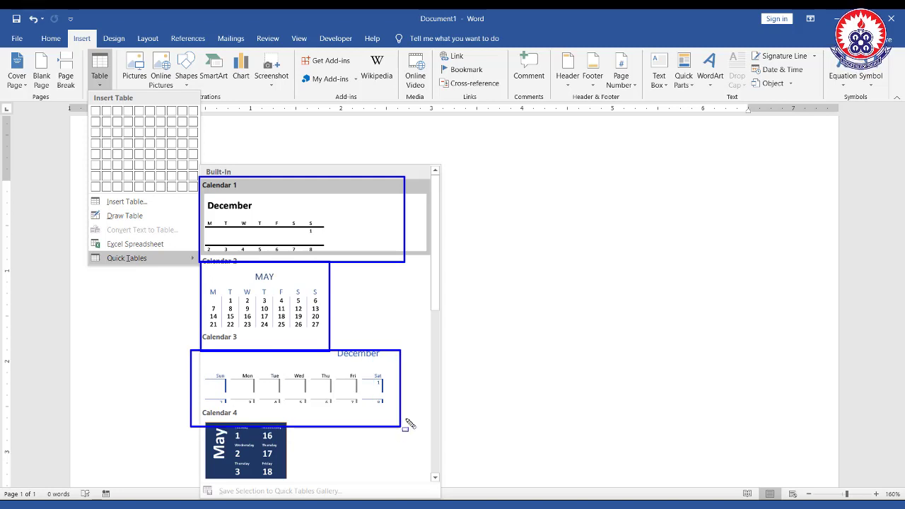
{"action": "key", "text": "Escape"}
{"action": "key", "text": "Escape"}
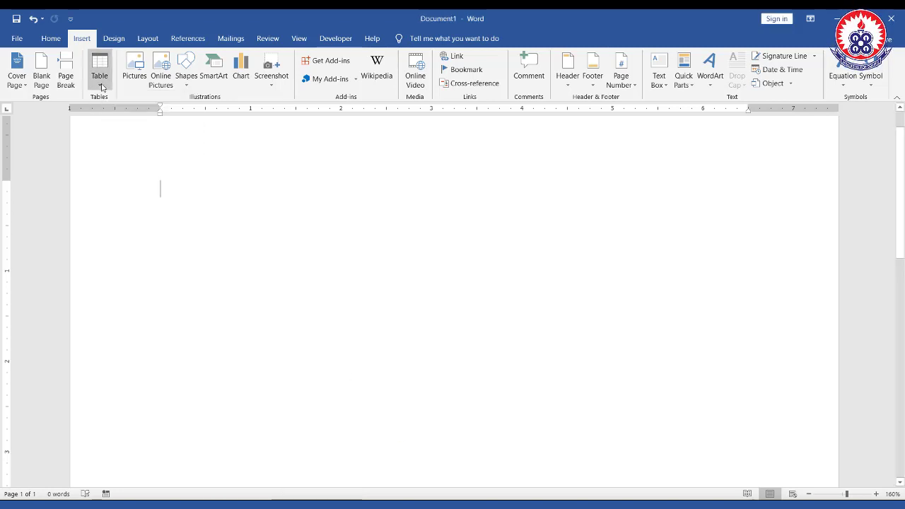
Step: Examine the other built-in Quick Tables, including the Greek alphabet, Matrix and With Subheads 1 designs
{"action": "left_click", "coordinate": [100, 70]}
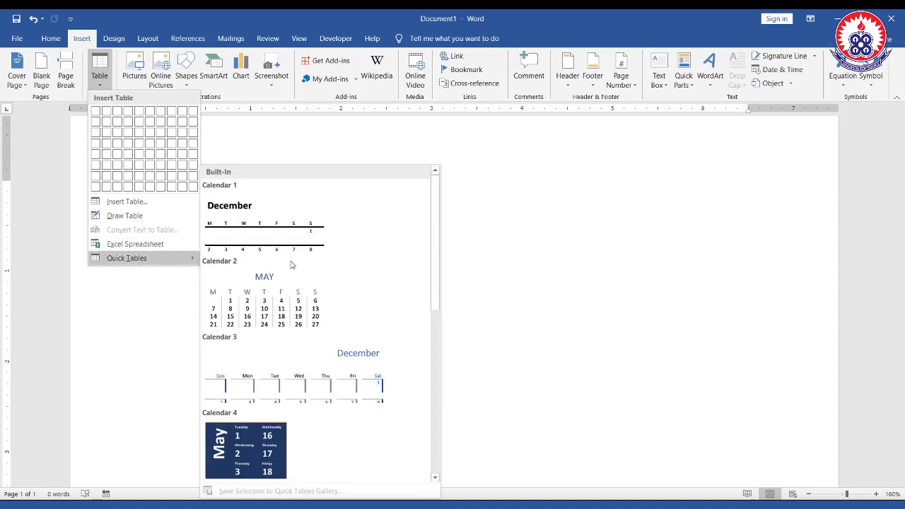
{"action": "left_click_drag", "start_coordinate": [436, 271], "coordinate": [448, 414]}
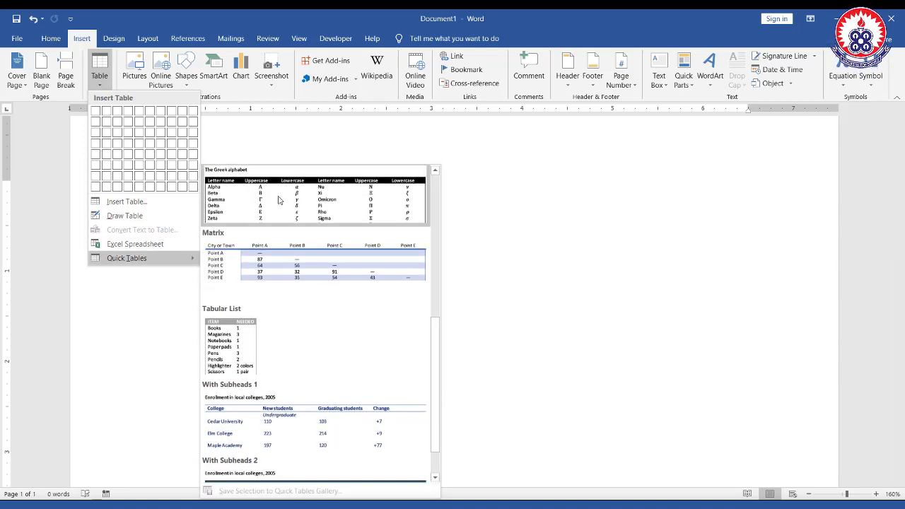
{"action": "left_click_drag", "start_coordinate": [203, 176], "coordinate": [355, 226]}
{"action": "left_click_drag", "start_coordinate": [410, 233], "coordinate": [424, 234]}
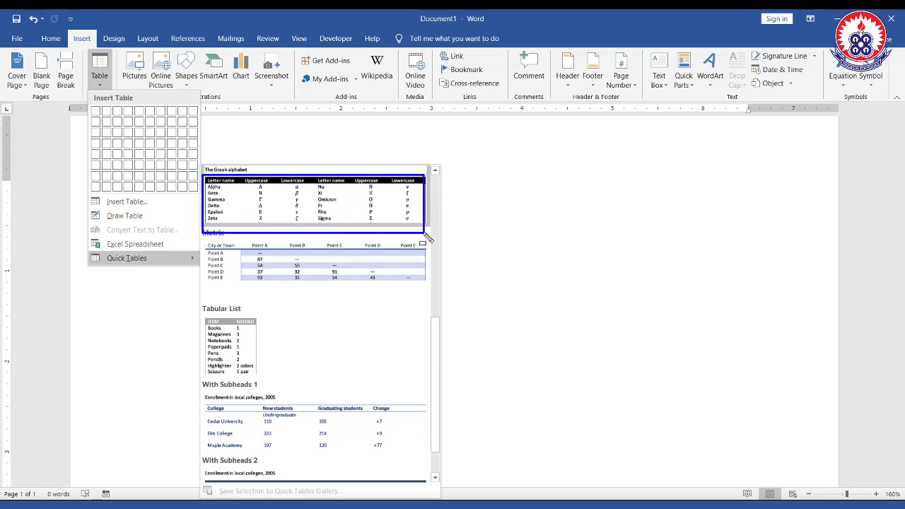
{"action": "left_click_drag", "start_coordinate": [203, 235], "coordinate": [355, 303]}
{"action": "left_click_drag", "start_coordinate": [418, 307], "coordinate": [420, 303]}
{"action": "mouse_move", "coordinate": [204, 388]}
{"action": "left_mouse_down"}
{"action": "mouse_move", "coordinate": [234, 415]}
{"action": "mouse_move", "coordinate": [425, 456]}
{"action": "mouse_move", "coordinate": [431, 468]}
{"action": "left_mouse_up"}
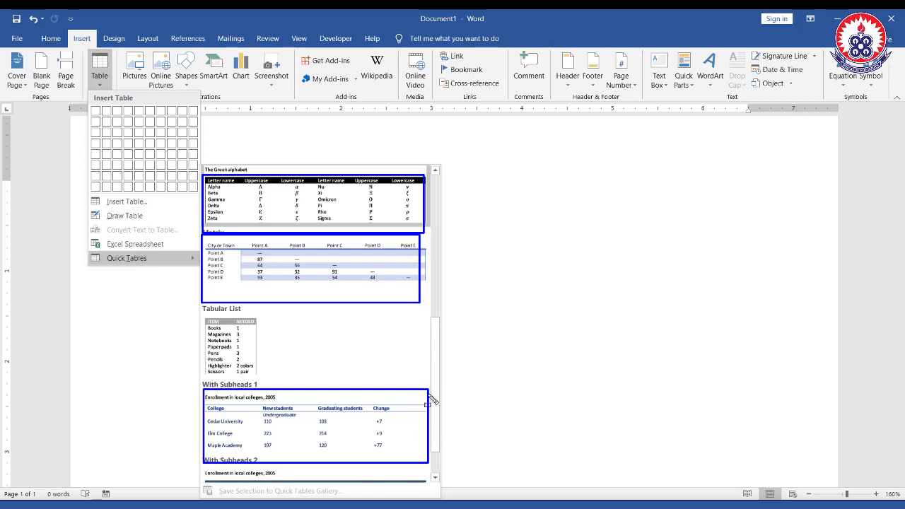
{"action": "key", "text": "Escape"}
{"action": "key", "text": "Escape"}
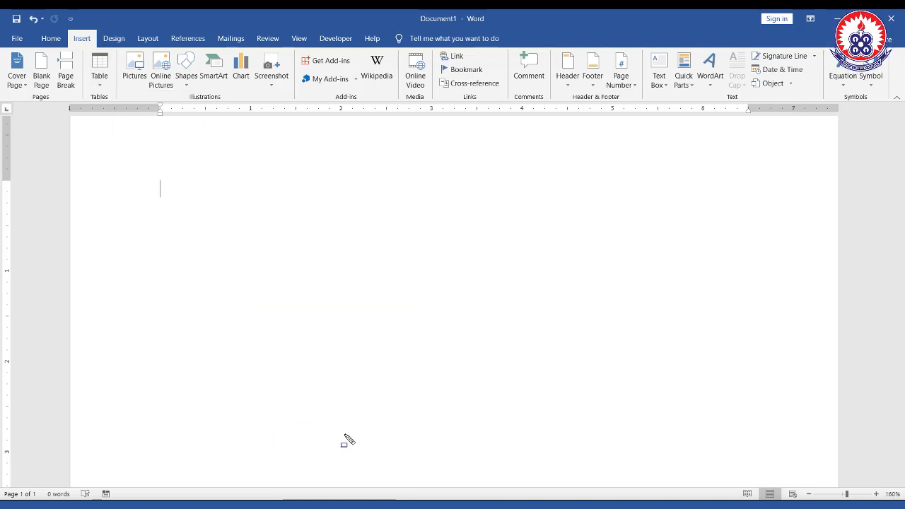
Step: Insert the built-in With Subheads 2 quick table into the blank document
{"action": "left_click", "coordinate": [100, 84]}
{"action": "mouse_move", "coordinate": [171, 258]}
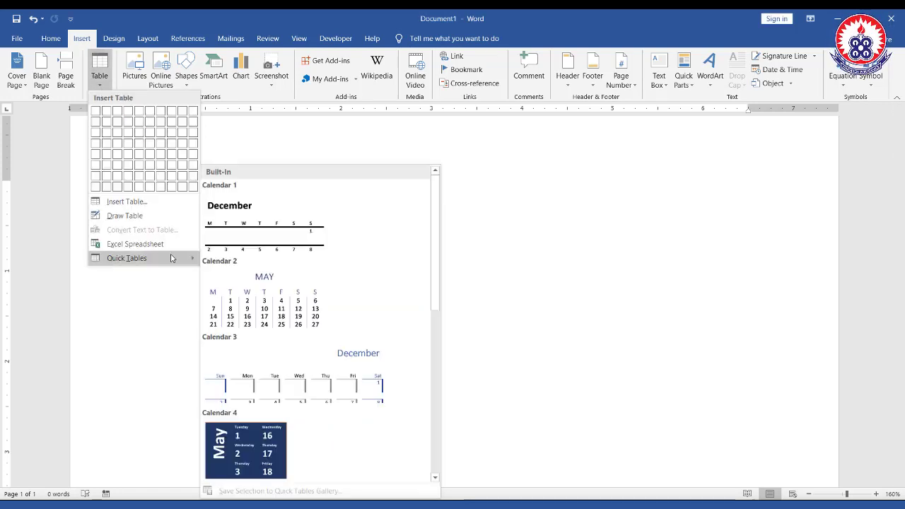
{"action": "left_click_drag", "start_coordinate": [437, 339], "coordinate": [439, 489]}
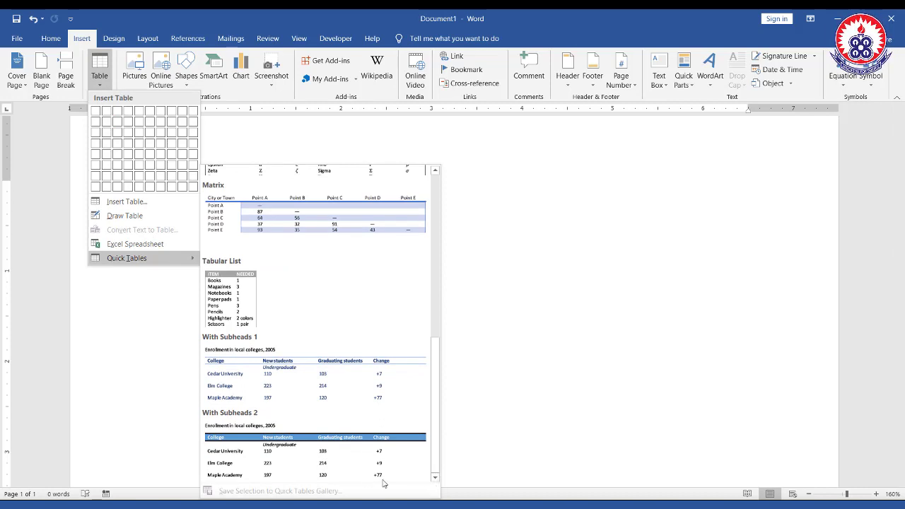
{"action": "left_click", "coordinate": [298, 463]}
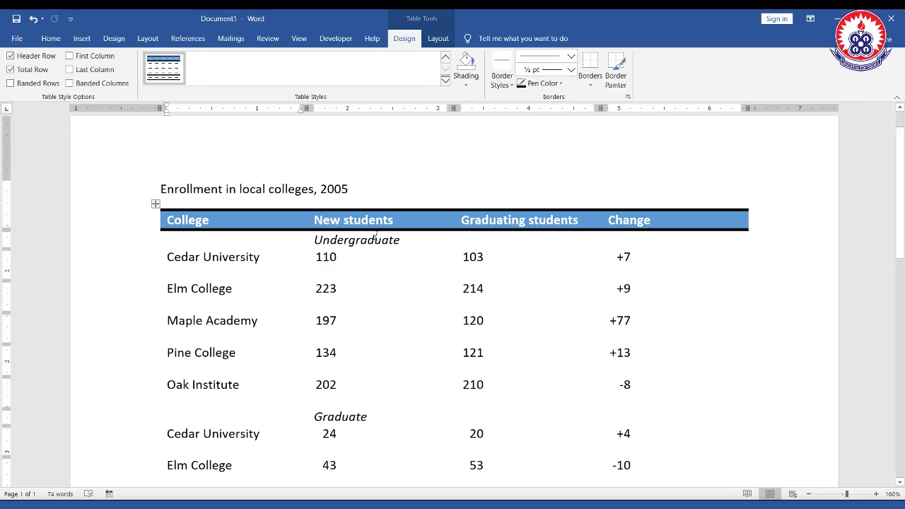
Step: Replace the Undergraduate subheading in the New students column with POST GRADUATE
{"action": "scroll", "coordinate": [592, 424], "scroll_direction": "down", "scroll_amount": 5}
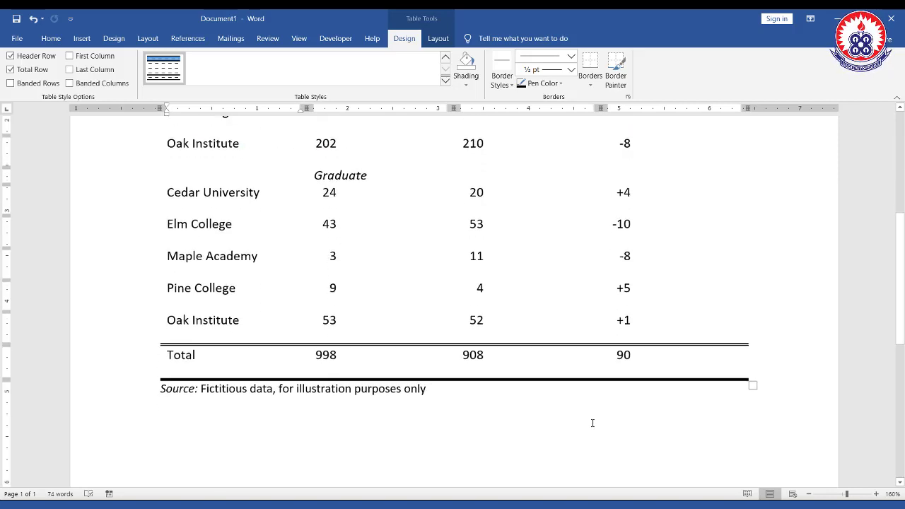
{"action": "scroll", "coordinate": [614, 443], "scroll_direction": "up", "scroll_amount": 1}
{"action": "left_click", "coordinate": [622, 445]}
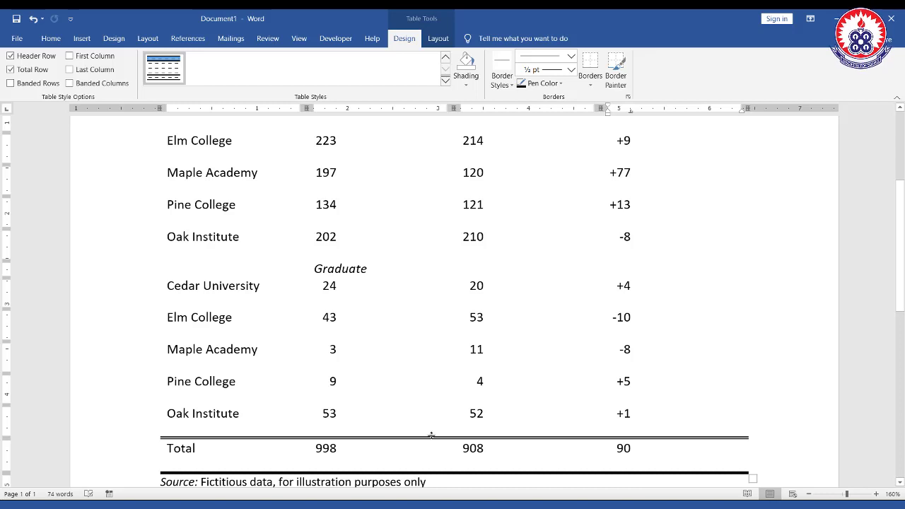
{"action": "scroll", "coordinate": [424, 247], "scroll_direction": "up", "scroll_amount": 3}
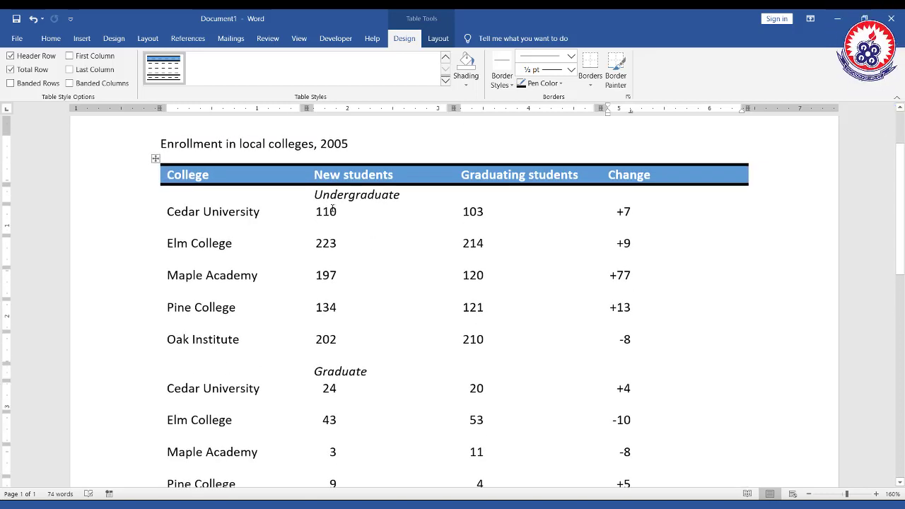
{"action": "left_click_drag", "start_coordinate": [400, 196], "coordinate": [348, 195]}
{"action": "key", "text": "BackSpace"}
{"action": "key", "text": "BackSpace"}
{"action": "key", "text": "BackSpace"}
{"action": "key", "text": "BackSpace"}
{"action": "key", "text": "BackSpace"}
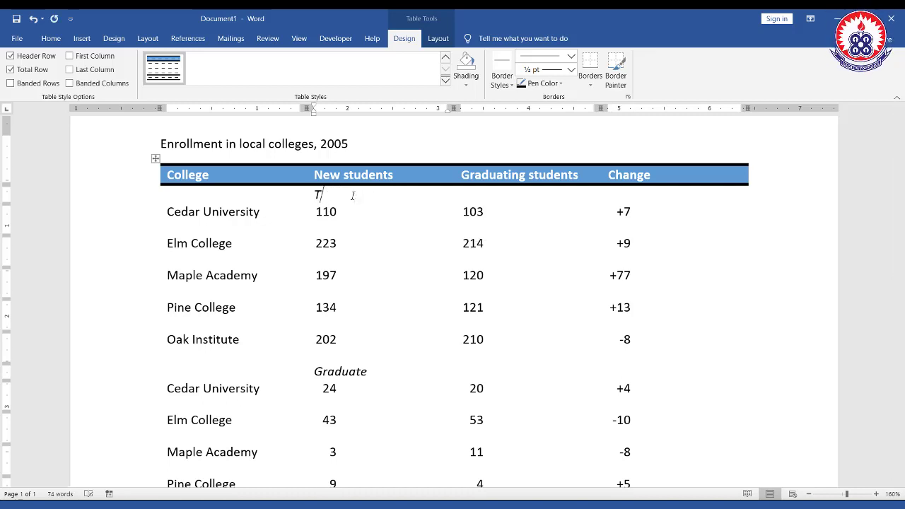
{"action": "type", "text": "POST GRADUATE"}
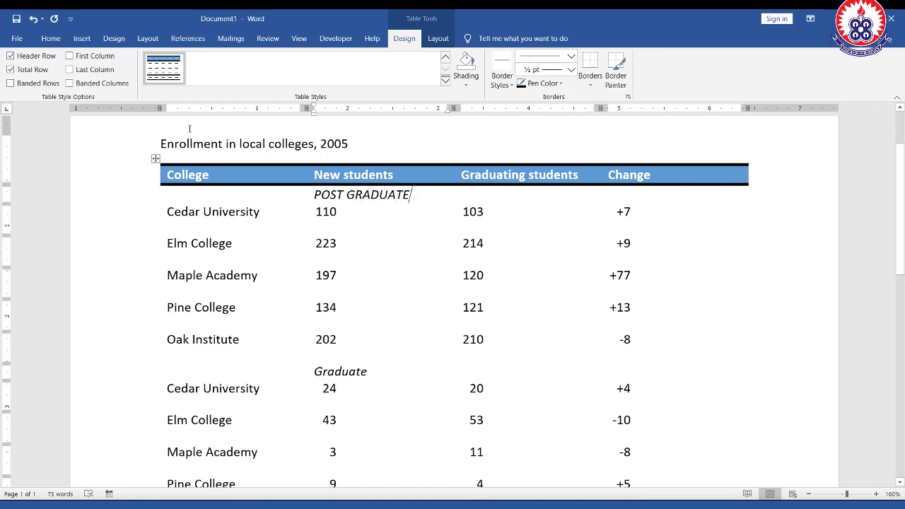
{"action": "left_click", "coordinate": [82, 38]}
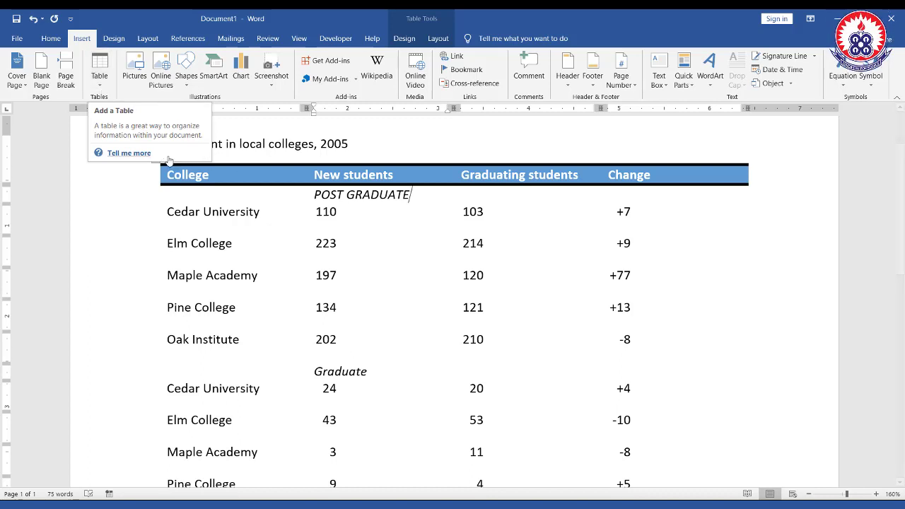
{"action": "left_click", "coordinate": [289, 145]}
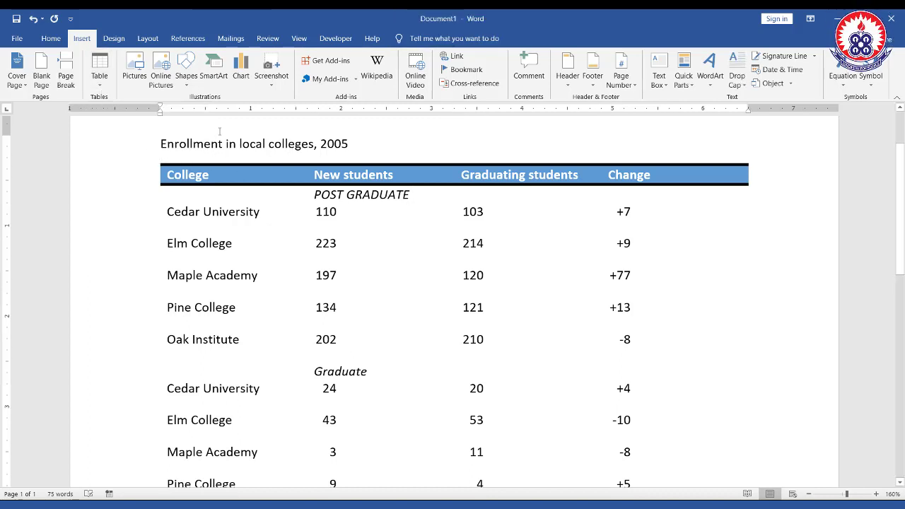
Step: In the Political Science - Assignment 2 document, copy the heading text from NSABA PRESBYTERIAN SENIOR HIGH SCHOOL through "(on the next line)"
{"action": "key", "text": "alt+Tab"}
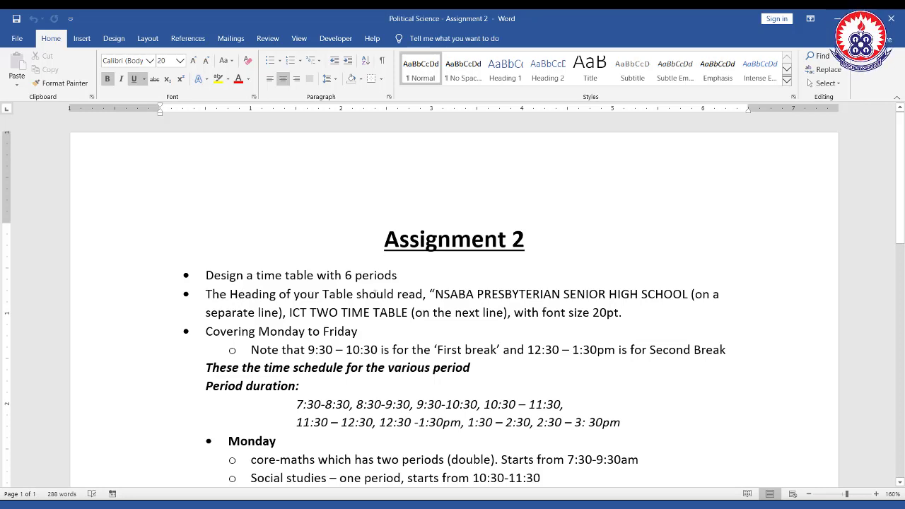
{"action": "left_click_drag", "start_coordinate": [436, 294], "coordinate": [416, 314]}
{"action": "left_click_drag", "start_coordinate": [516, 323], "coordinate": [508, 314]}
{"action": "key", "text": "ctrl+c"}
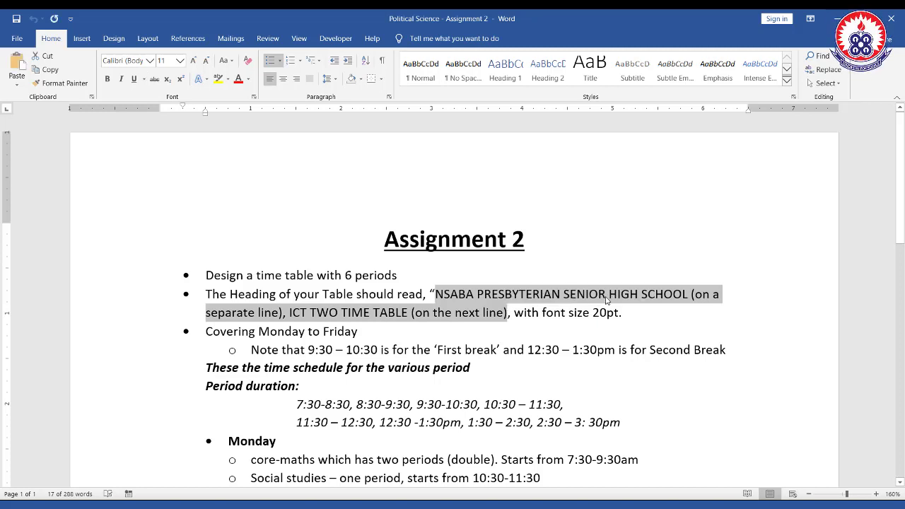
Step: Examine the assignment's requirements for the timetable heading, font size, days covered, break times and period durations
{"action": "mouse_move", "coordinate": [607, 300]}
{"action": "left_mouse_down"}
{"action": "mouse_move", "coordinate": [592, 313]}
{"action": "mouse_move", "coordinate": [626, 333]}
{"action": "mouse_move", "coordinate": [626, 323]}
{"action": "mouse_move", "coordinate": [458, 289]}
{"action": "mouse_move", "coordinate": [646, 297]}
{"action": "mouse_move", "coordinate": [692, 308]}
{"action": "mouse_move", "coordinate": [304, 319]}
{"action": "mouse_move", "coordinate": [289, 311]}
{"action": "mouse_move", "coordinate": [413, 323]}
{"action": "left_mouse_up"}
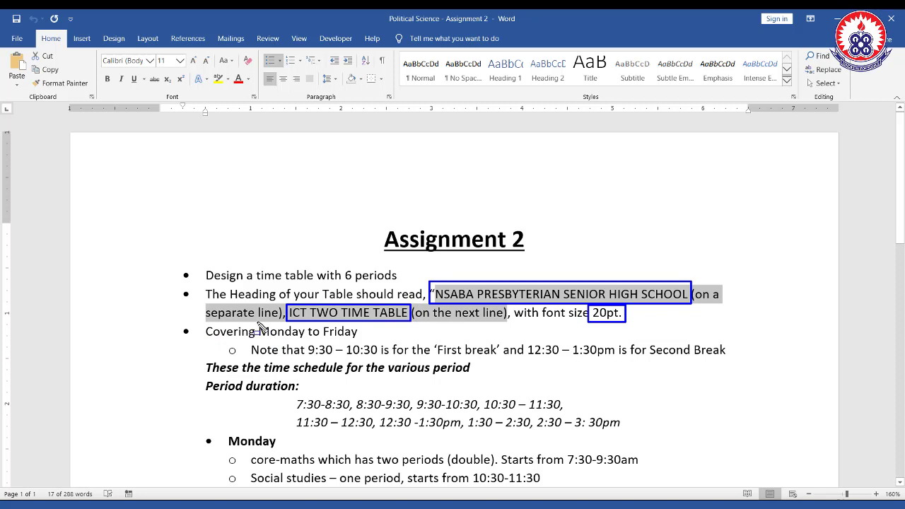
{"action": "left_click_drag", "start_coordinate": [257, 324], "coordinate": [365, 341]}
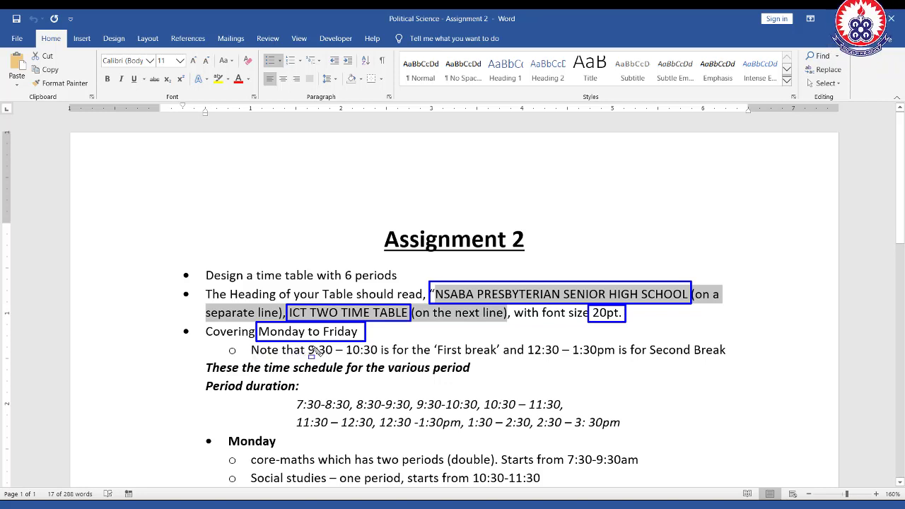
{"action": "left_click_drag", "start_coordinate": [306, 343], "coordinate": [347, 360]}
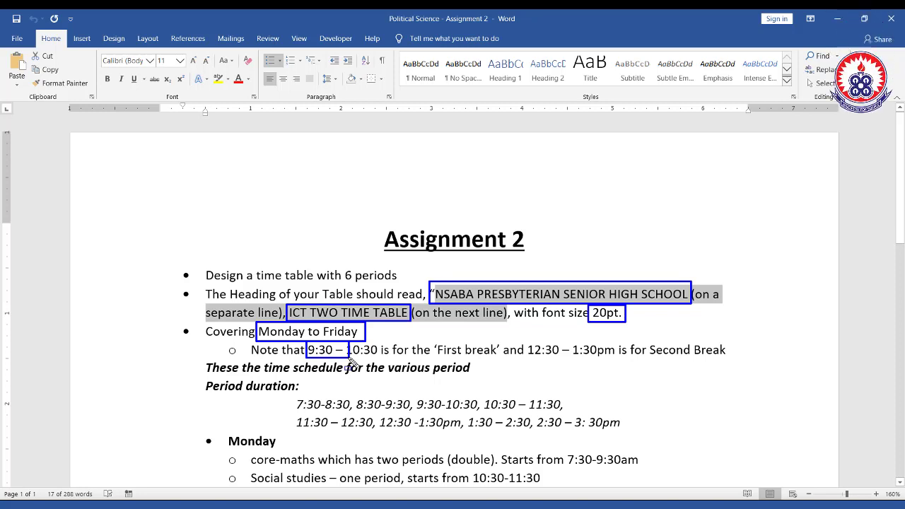
{"action": "left_click_drag", "start_coordinate": [351, 362], "coordinate": [385, 363]}
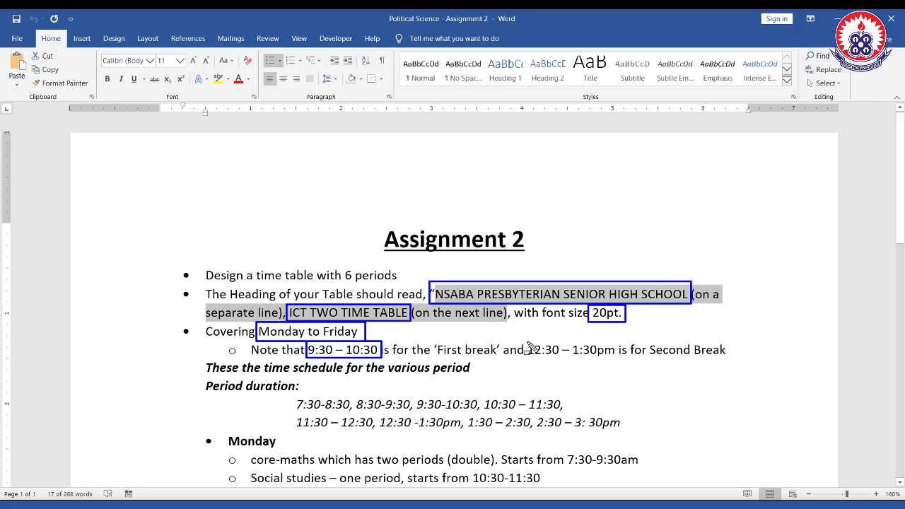
{"action": "mouse_move", "coordinate": [526, 340]}
{"action": "left_mouse_down"}
{"action": "mouse_move", "coordinate": [570, 360]}
{"action": "mouse_move", "coordinate": [617, 362]}
{"action": "left_mouse_up"}
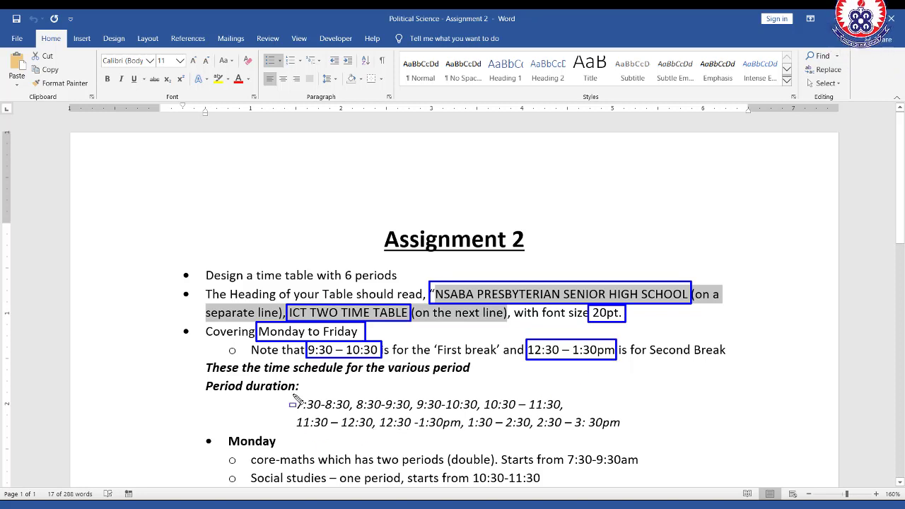
{"action": "left_click", "coordinate": [201, 376]}
{"action": "mouse_move", "coordinate": [248, 398]}
{"action": "left_mouse_down"}
{"action": "mouse_move", "coordinate": [310, 393]}
{"action": "mouse_move", "coordinate": [300, 403]}
{"action": "mouse_move", "coordinate": [354, 413]}
{"action": "left_mouse_up"}
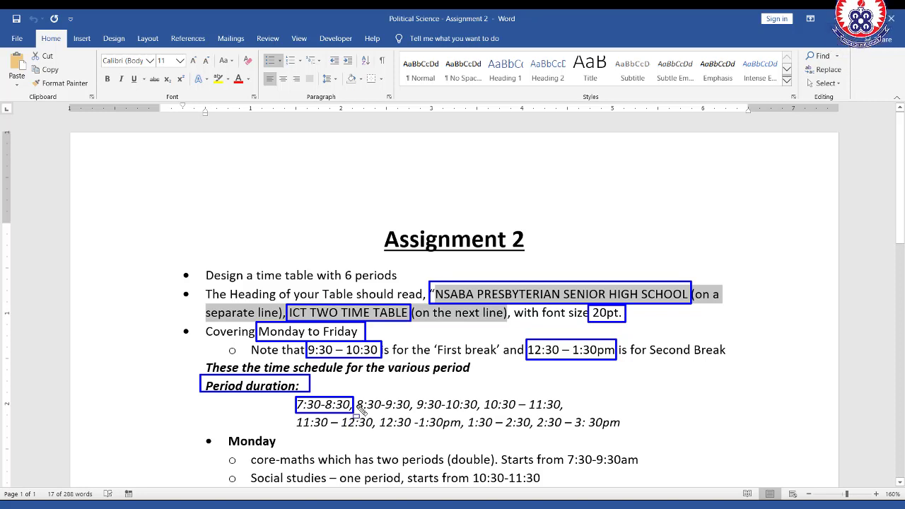
{"action": "mouse_move", "coordinate": [356, 398]}
{"action": "left_mouse_down"}
{"action": "mouse_move", "coordinate": [425, 417]}
{"action": "mouse_move", "coordinate": [414, 412]}
{"action": "mouse_move", "coordinate": [478, 412]}
{"action": "left_mouse_up"}
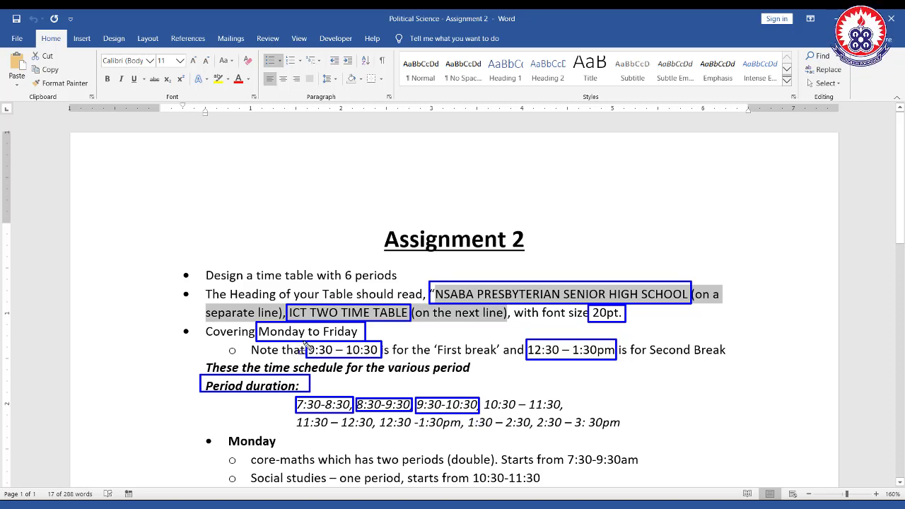
{"action": "left_click_drag", "start_coordinate": [304, 342], "coordinate": [383, 360]}
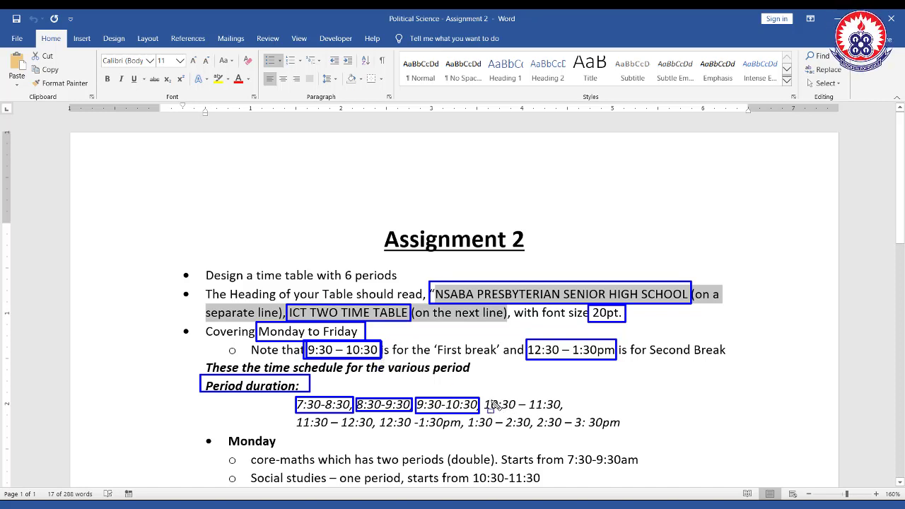
{"action": "mouse_move", "coordinate": [483, 396]}
{"action": "left_mouse_down"}
{"action": "mouse_move", "coordinate": [576, 406]}
{"action": "mouse_move", "coordinate": [566, 413]}
{"action": "left_mouse_up"}
{"action": "left_click", "coordinate": [297, 418]}
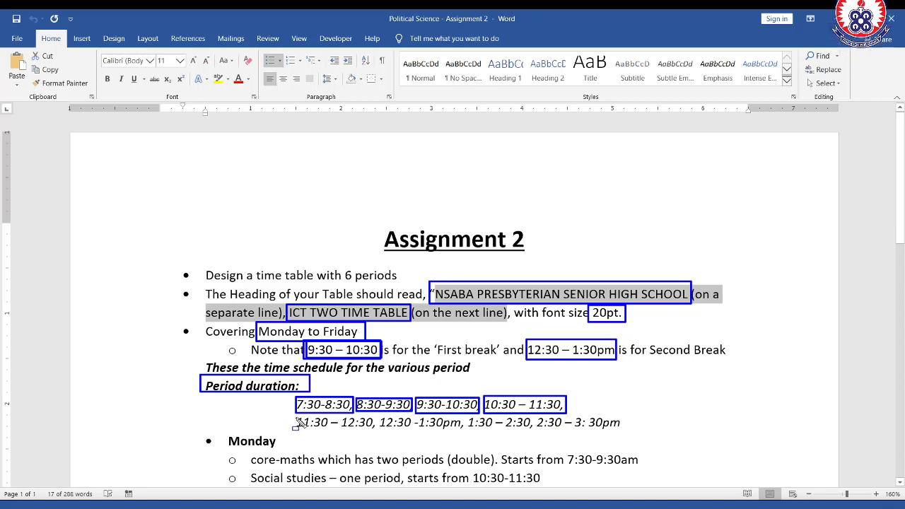
{"action": "mouse_move", "coordinate": [348, 438]}
{"action": "left_mouse_down"}
{"action": "mouse_move", "coordinate": [372, 441]}
{"action": "mouse_move", "coordinate": [369, 423]}
{"action": "mouse_move", "coordinate": [427, 438]}
{"action": "mouse_move", "coordinate": [459, 433]}
{"action": "left_mouse_up"}
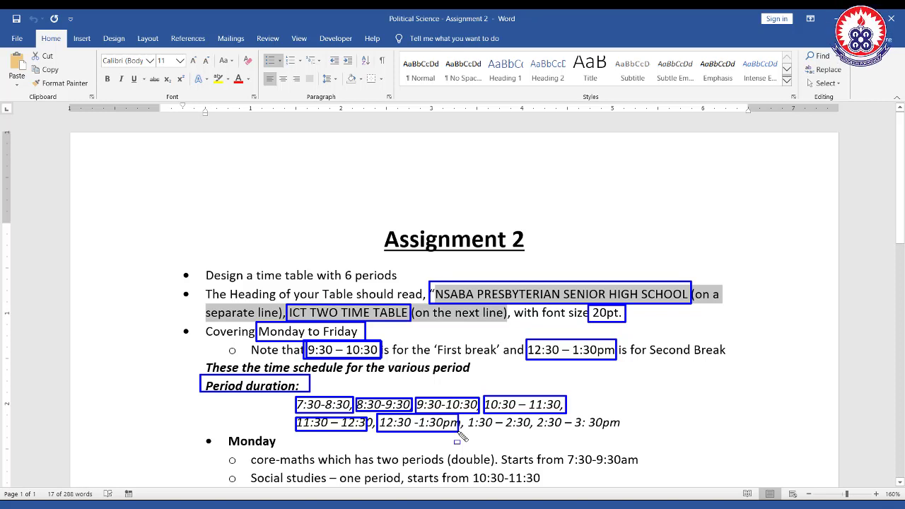
{"action": "mouse_move", "coordinate": [467, 414]}
{"action": "left_mouse_down"}
{"action": "mouse_move", "coordinate": [471, 429]}
{"action": "mouse_move", "coordinate": [506, 435]}
{"action": "mouse_move", "coordinate": [628, 439]}
{"action": "left_mouse_up"}
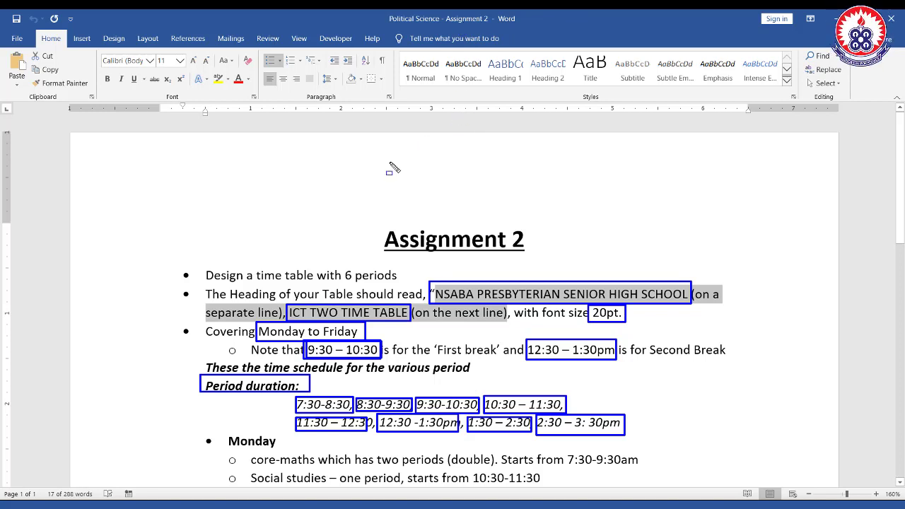
{"action": "key", "text": "Escape"}
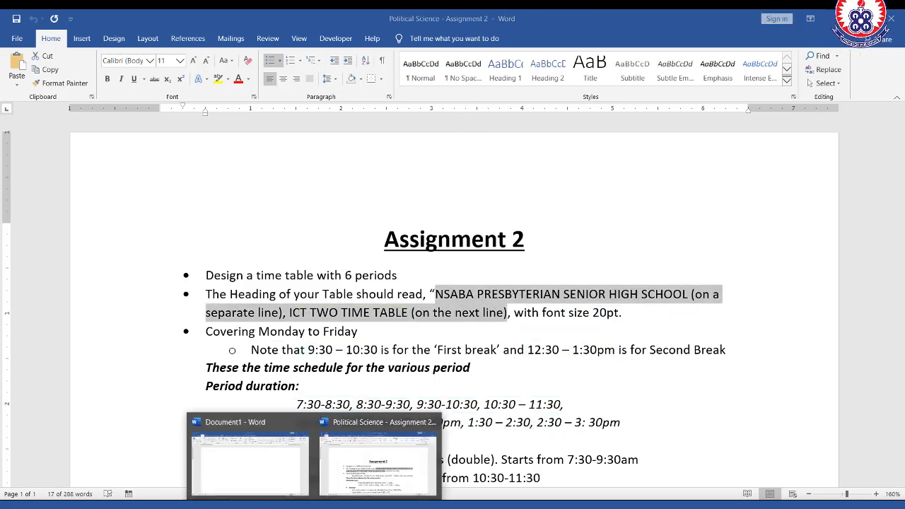
Step: Paste the copied heading into Document1, leaving only NSABA PRESBYTERIAN SENIOR HIGH SCHOOL and ICT TWO TIME TABLE on two separate lines
{"action": "left_click", "coordinate": [273, 479]}
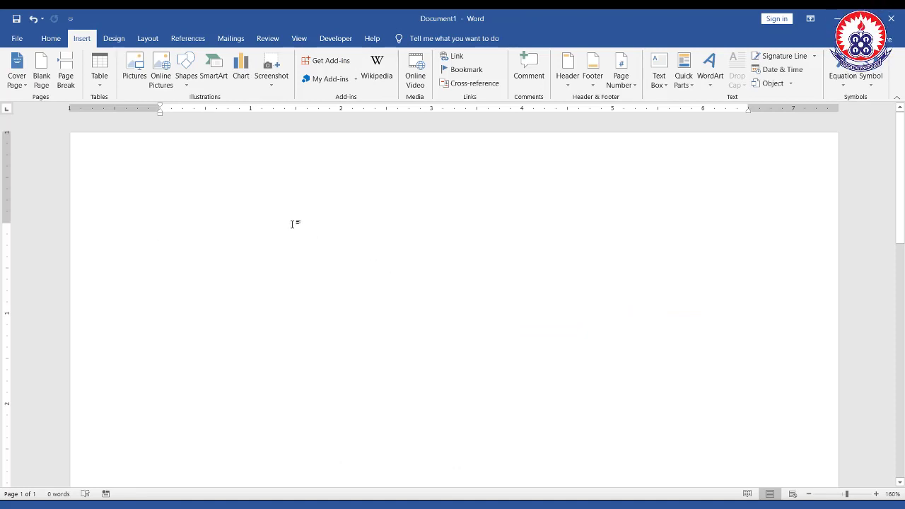
{"action": "key", "text": "ctrl+v"}
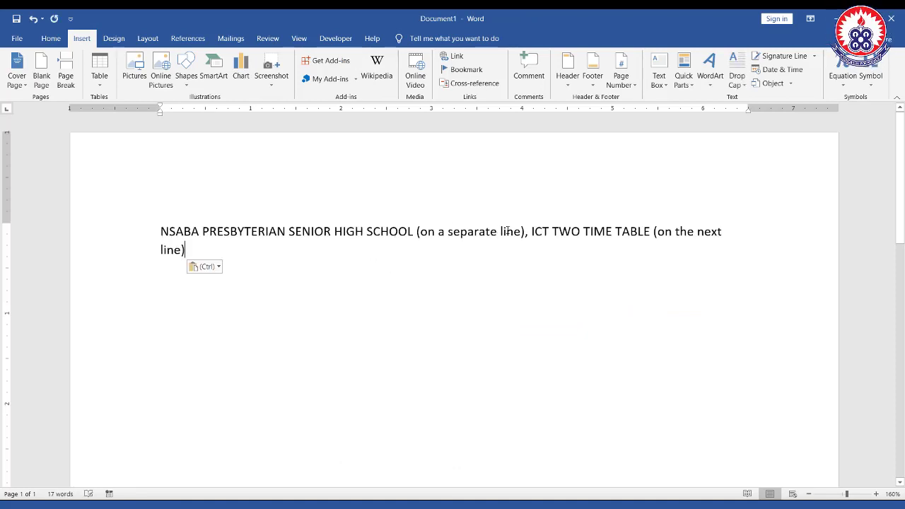
{"action": "left_click_drag", "start_coordinate": [532, 231], "coordinate": [418, 235]}
{"action": "key", "text": "Return"}
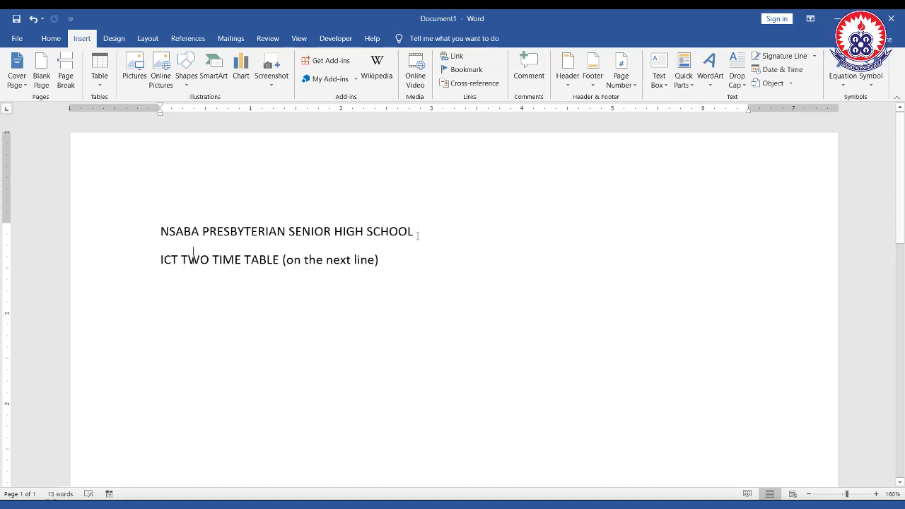
{"action": "left_click_drag", "start_coordinate": [392, 261], "coordinate": [282, 261]}
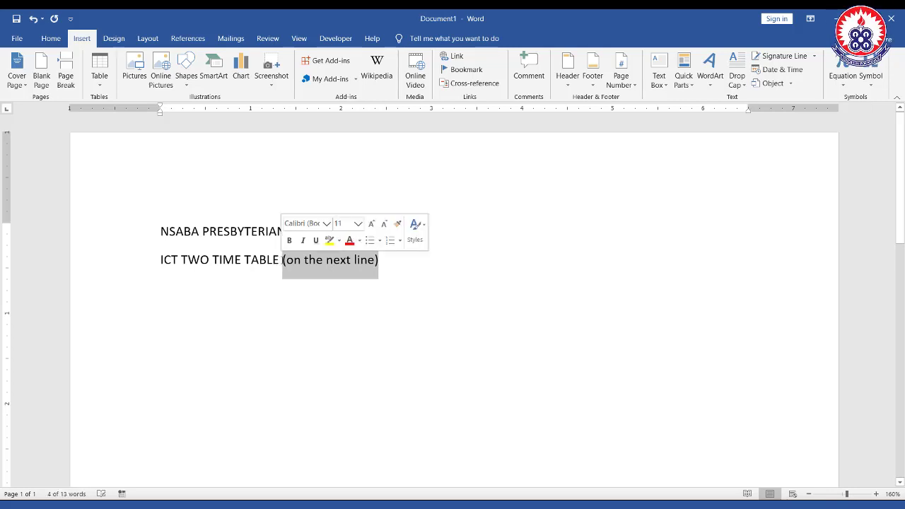
{"action": "key", "text": "Delete"}
Step: Set the font size of both heading lines to 20
{"action": "triple_click", "coordinate": [154, 234]}
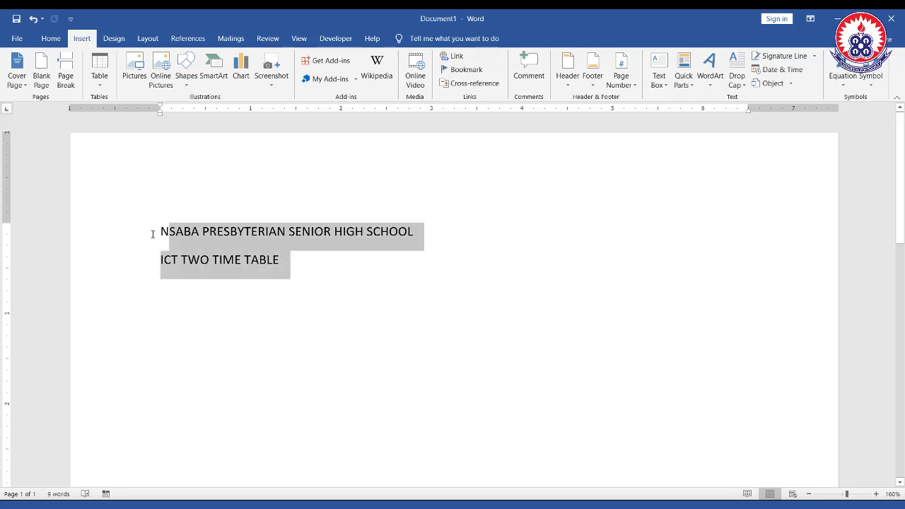
{"action": "left_click", "coordinate": [51, 39]}
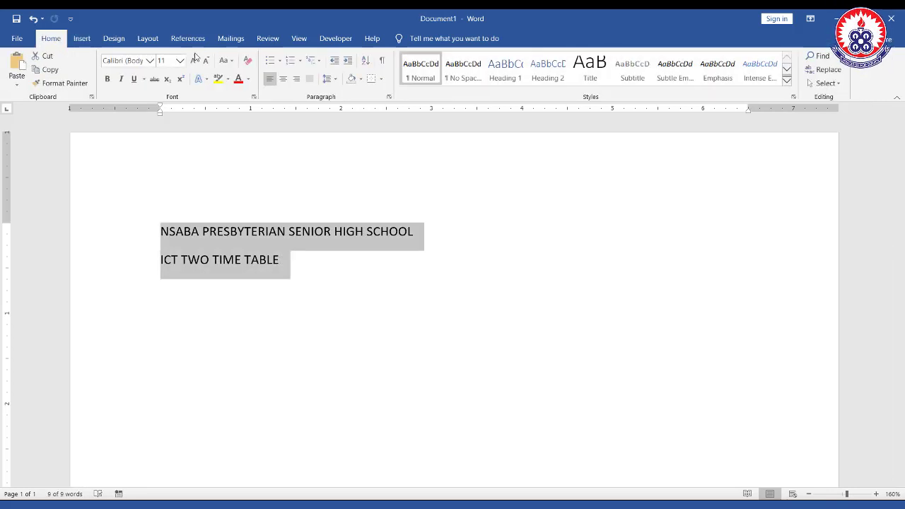
{"action": "left_click", "coordinate": [181, 61]}
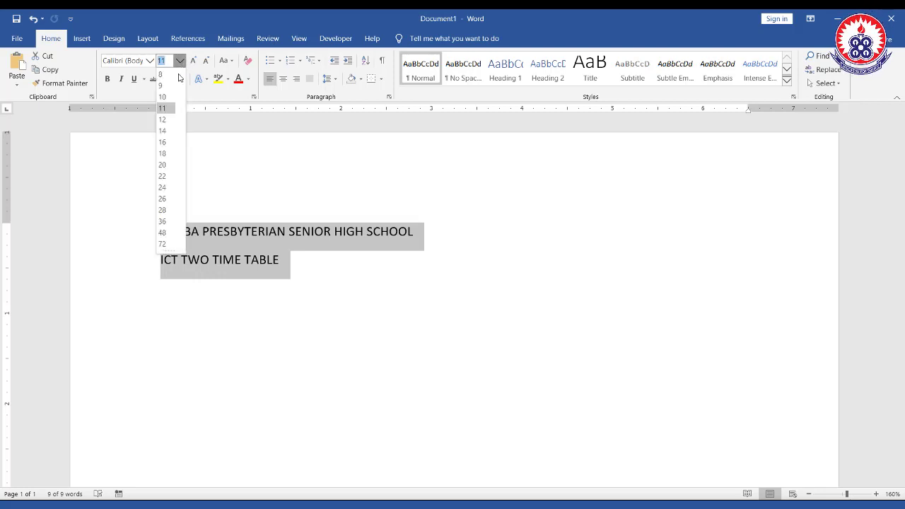
{"action": "left_click", "coordinate": [170, 164]}
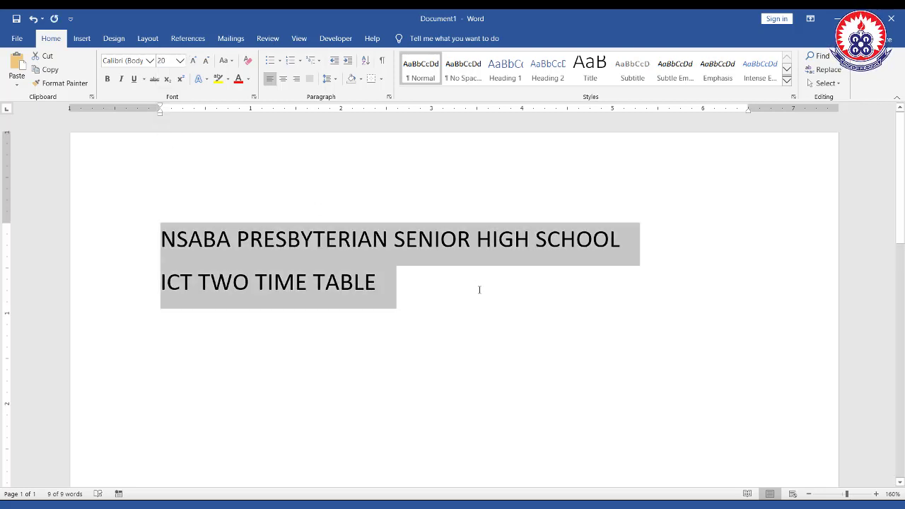